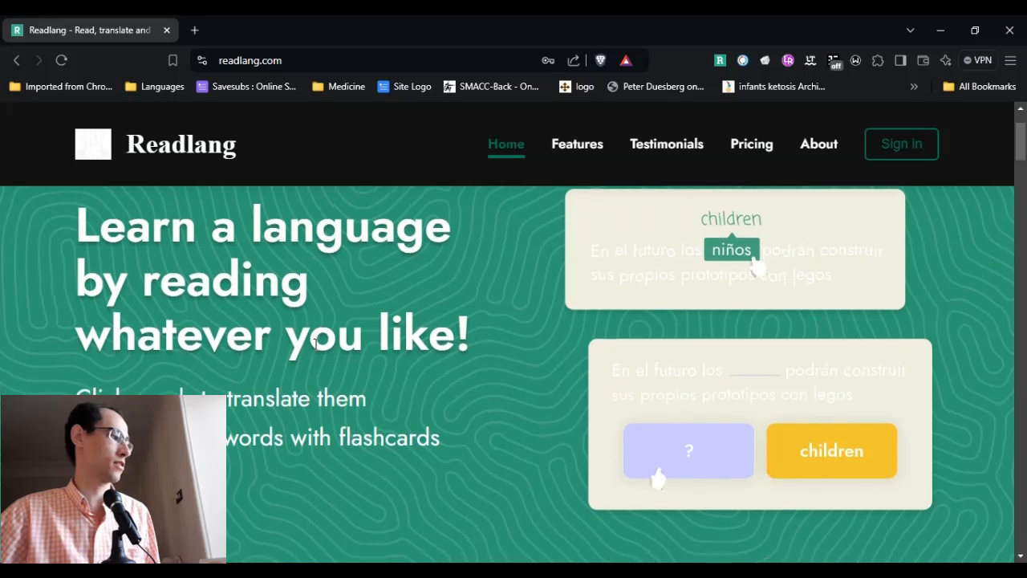
Step: Examine the Readlang homepage's introduction, list of supported languages and explanation of how translations, flashcards and context explanations work
scroll(315, 345, "down", 1)
scroll(315, 345, "up", 2)
scroll(315, 346, "down", 1)
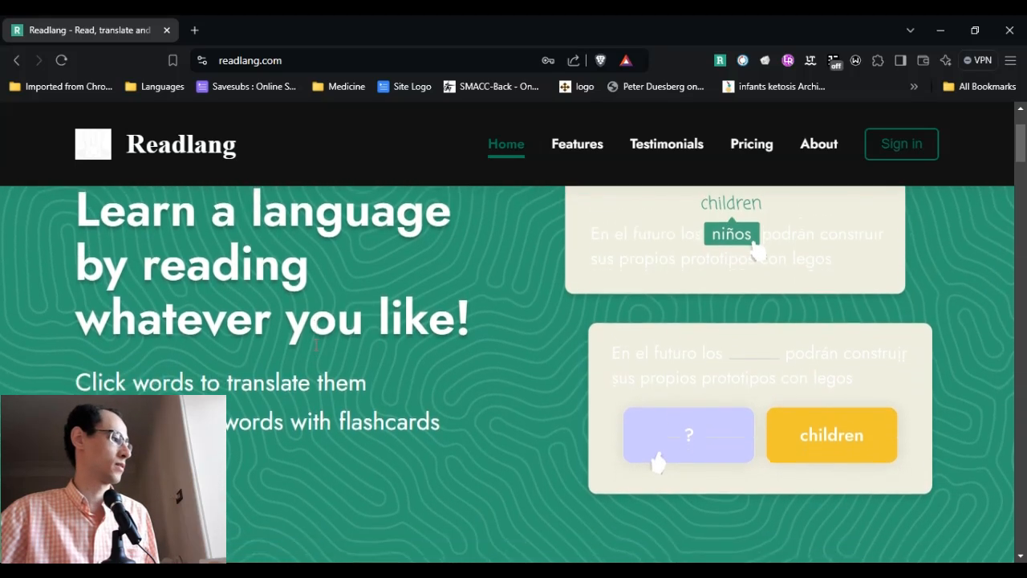
scroll(315, 346, "down", 1)
scroll(315, 346, "down", 2)
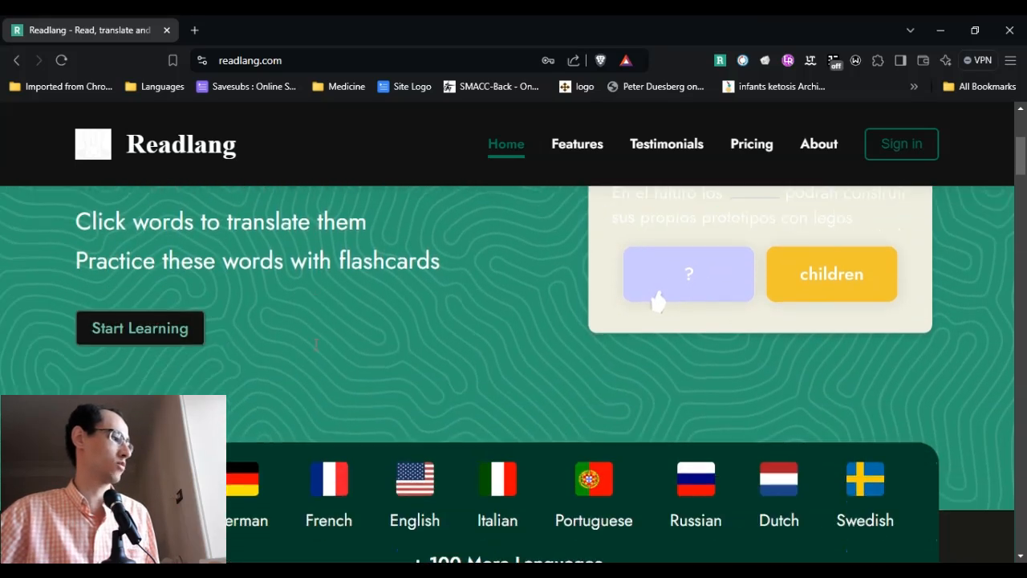
scroll(316, 346, "down", 2)
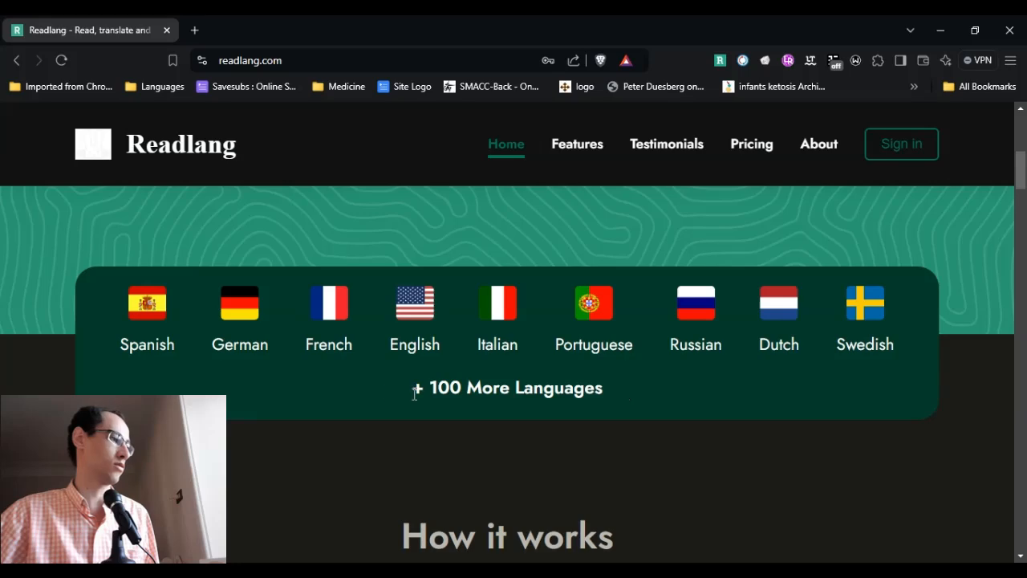
scroll(434, 385, "down", 6)
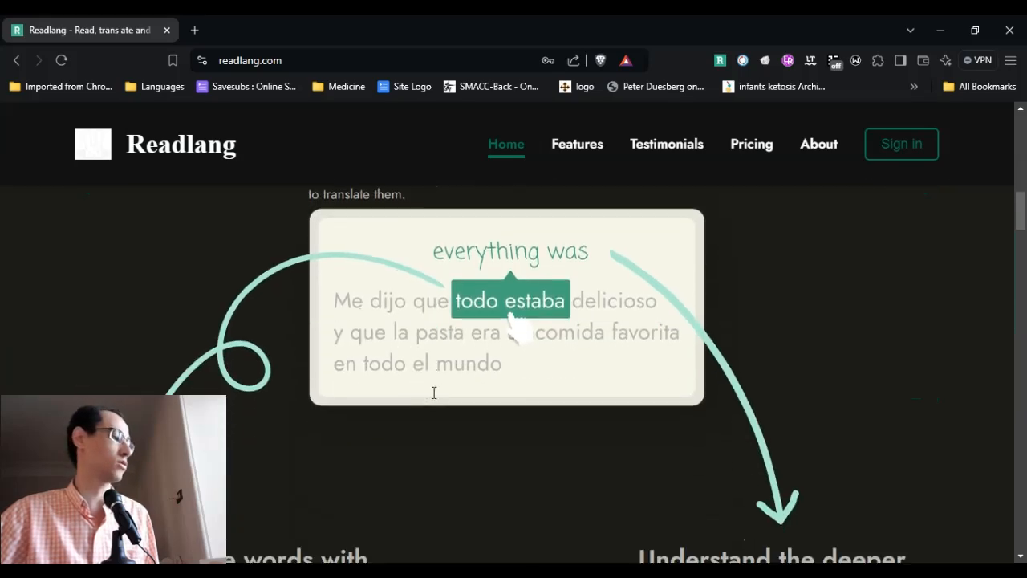
scroll(433, 392, "down", 7)
scroll(433, 393, "up", 8)
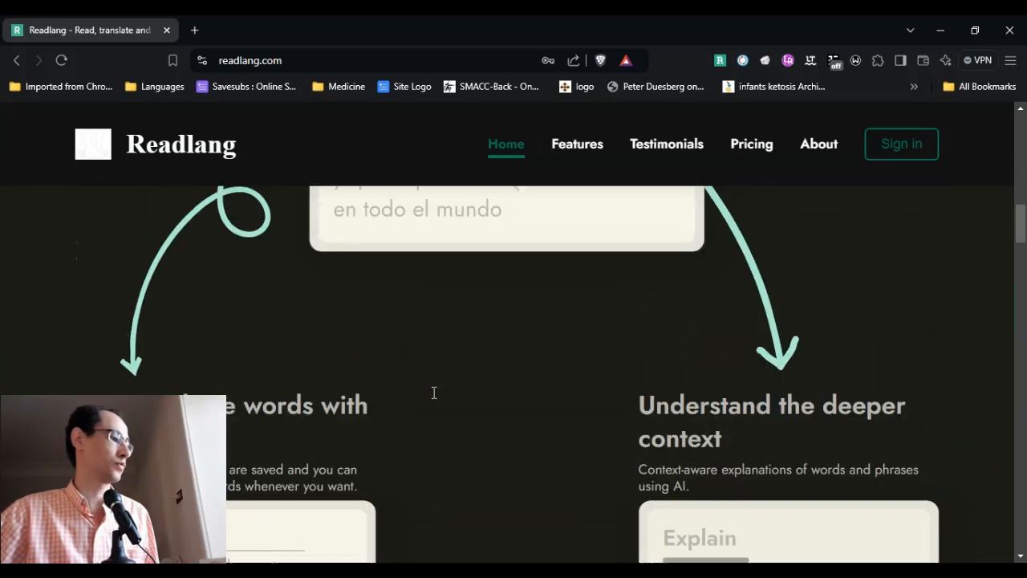
scroll(433, 393, "down", 7)
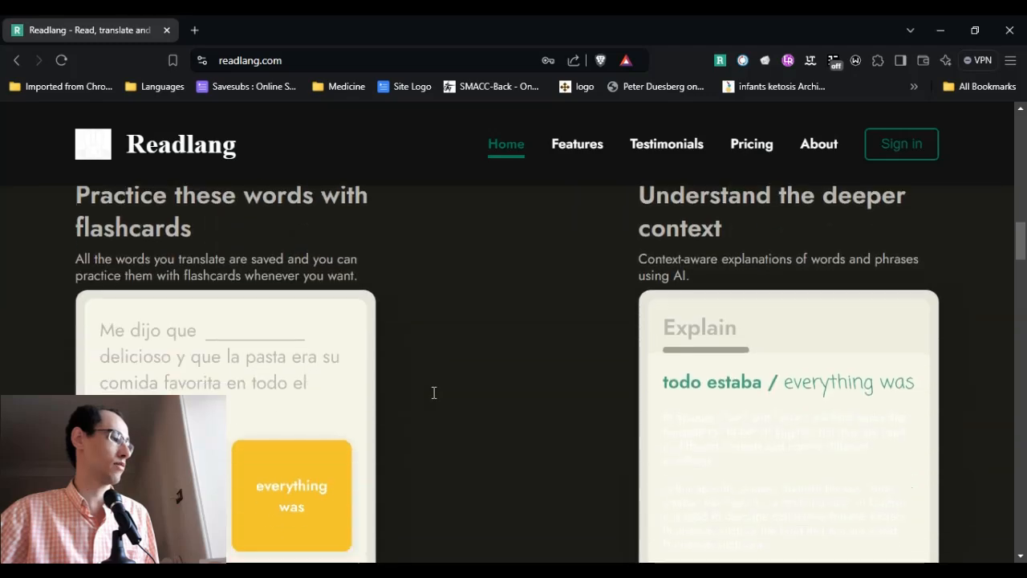
scroll(434, 393, "down", 8)
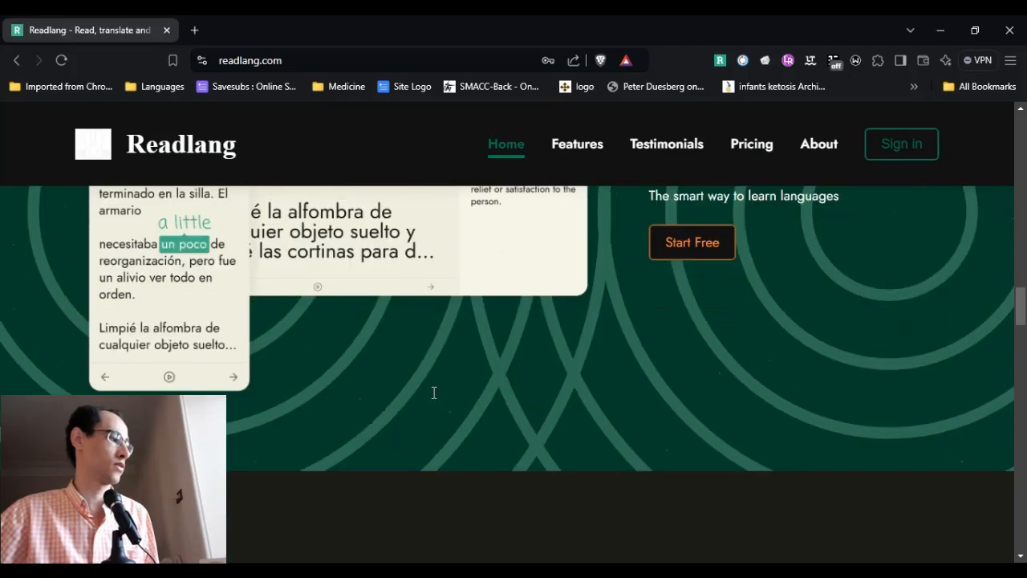
scroll(433, 393, "down", 8)
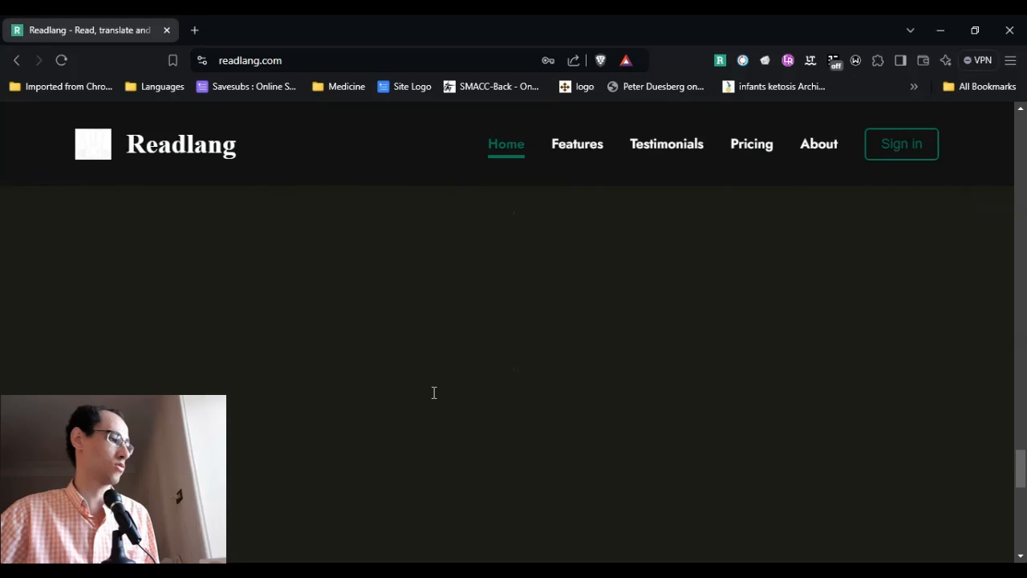
Step: Examine the pricing section, comparing the features of the Free, Premium and Premium Plus plans
scroll(470, 369, "down", 4)
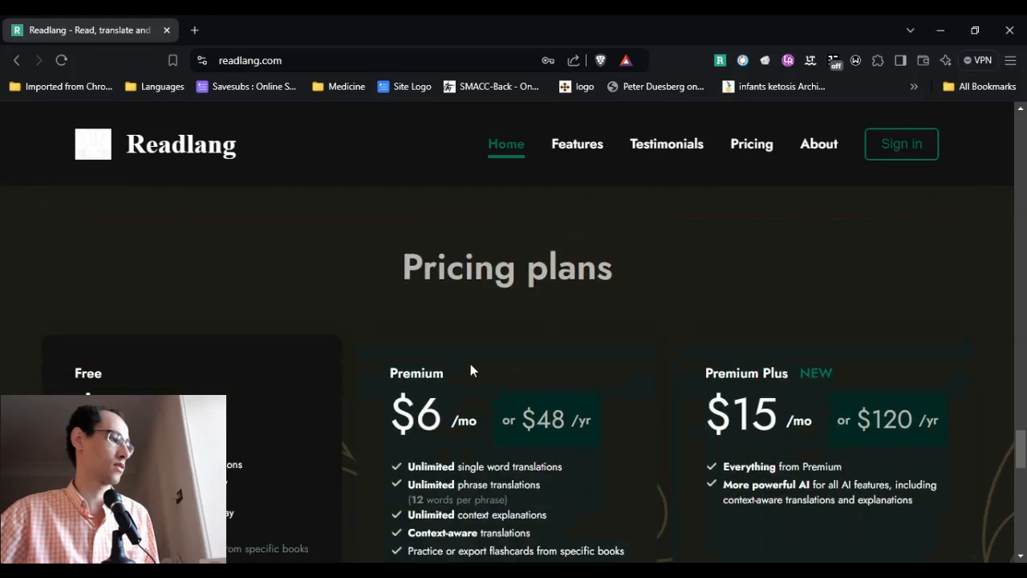
scroll(470, 369, "up", 2)
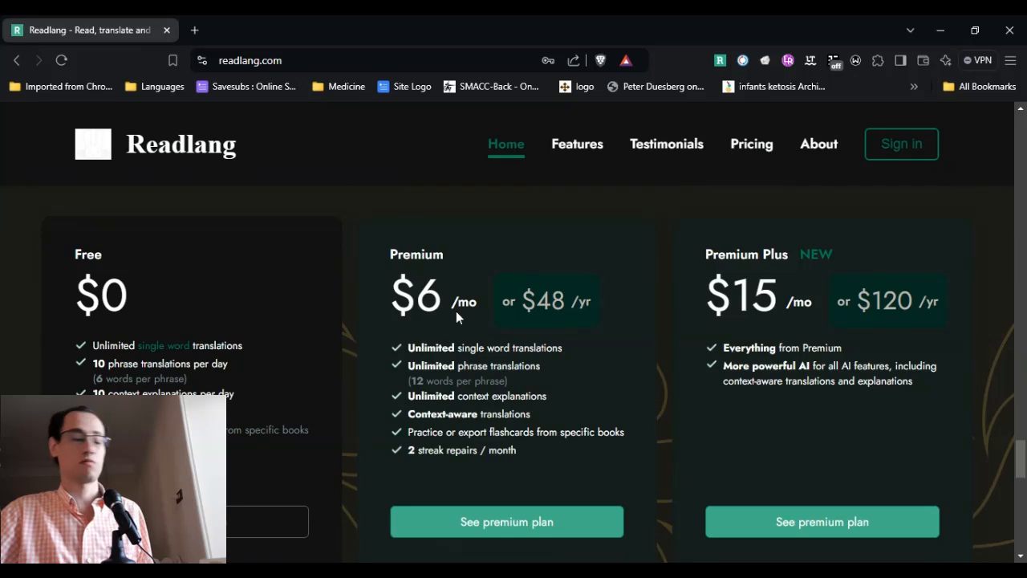
scroll(474, 313, "down", 1)
scroll(473, 315, "up", 1)
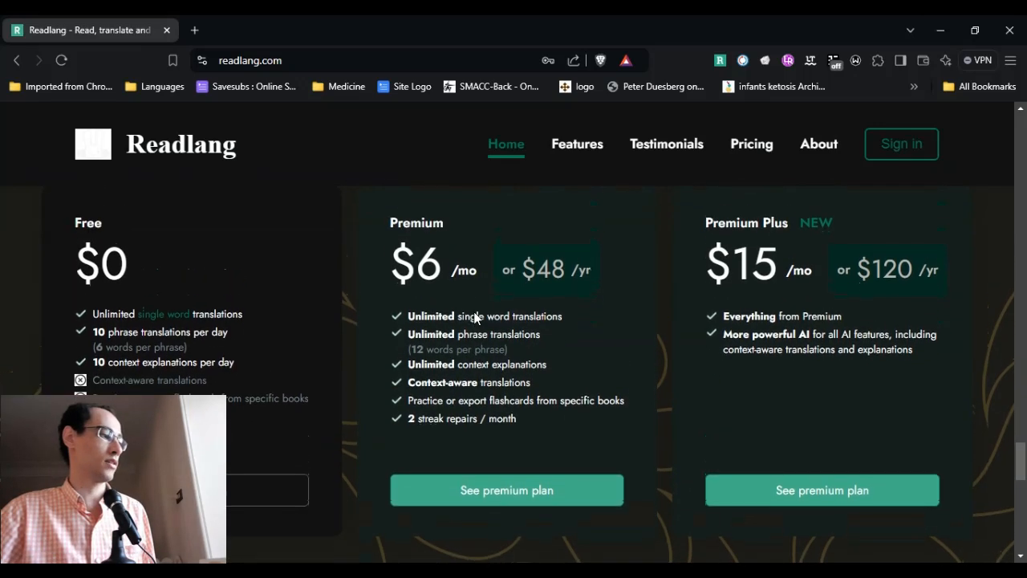
scroll(473, 317, "down", 1)
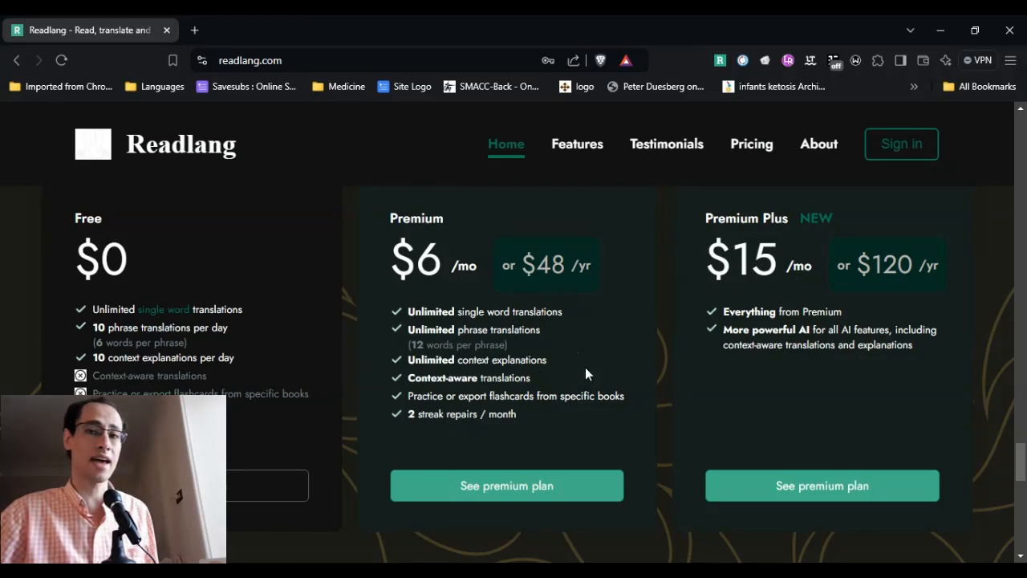
scroll(585, 367, "down", 2)
scroll(703, 370, "down", 8)
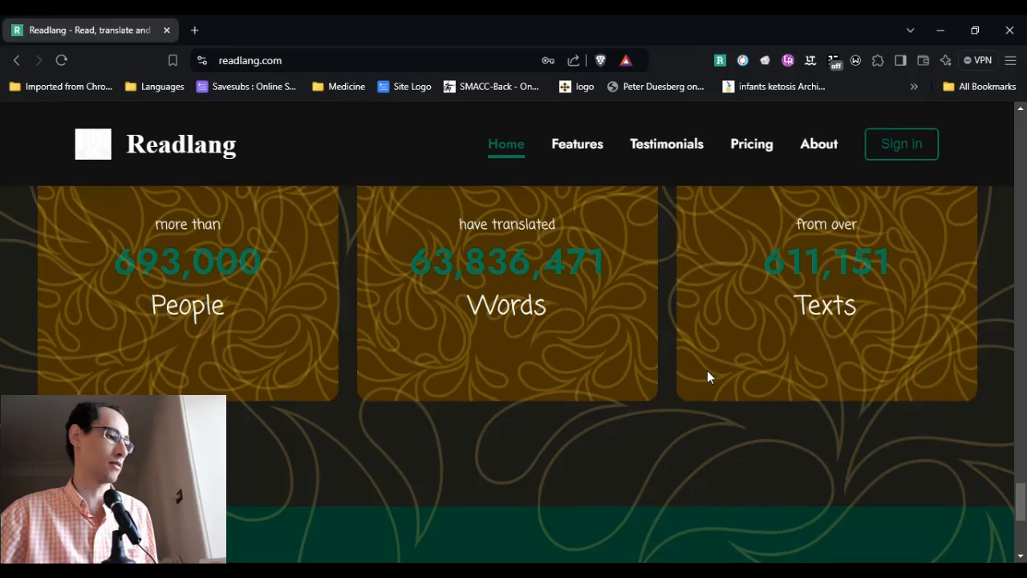
scroll(703, 375, "up", 8)
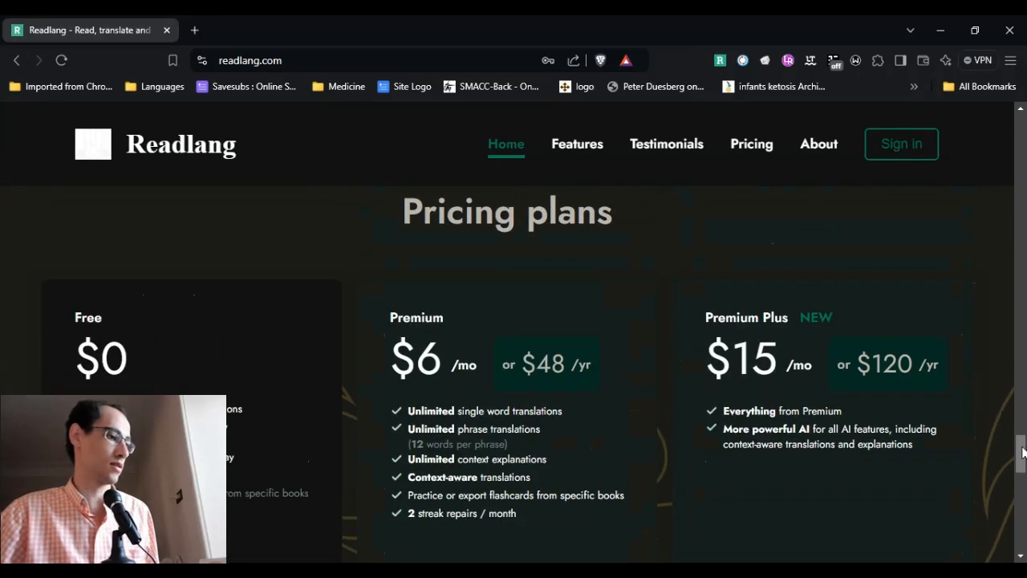
left_click_drag(1019, 446, 1019, 128)
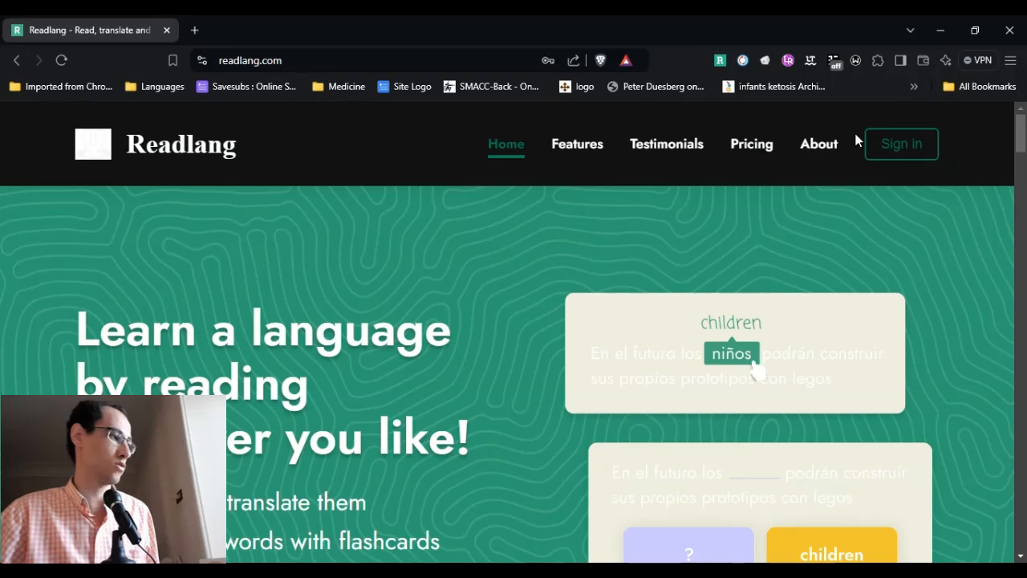
left_click(881, 149)
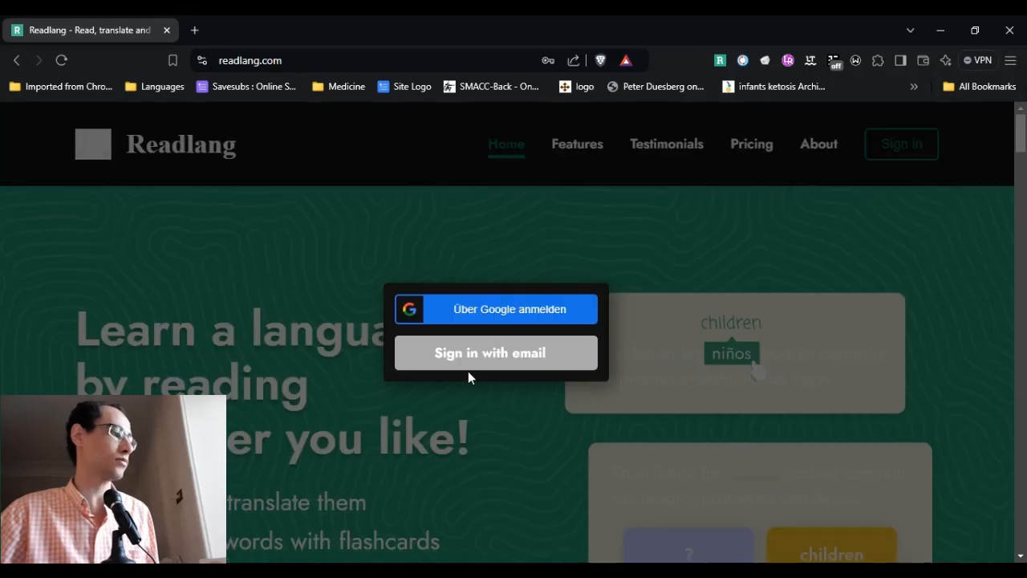
left_click(648, 200)
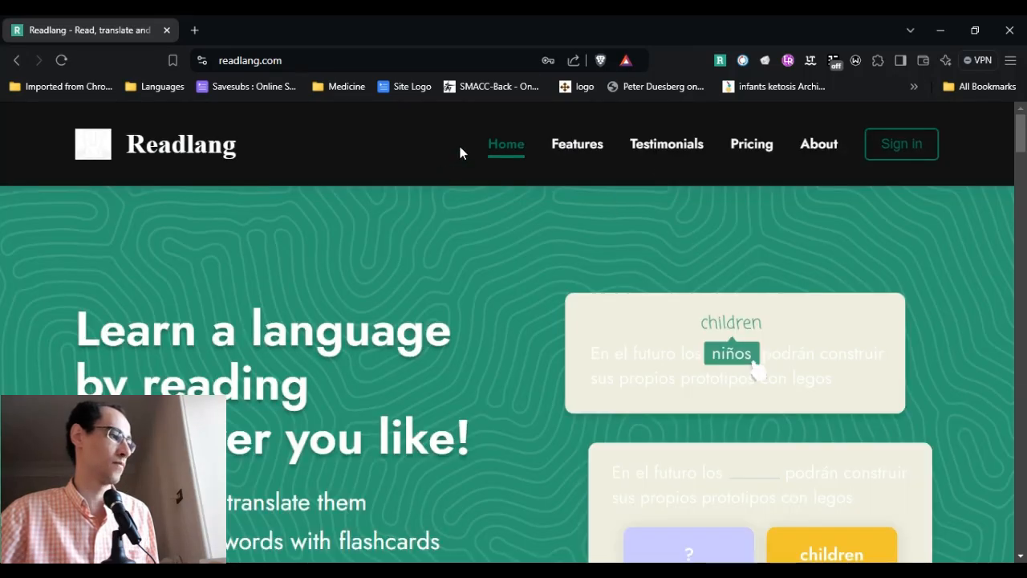
Step: Start learning from the homepage with French as the language, and dismiss the account creation form
scroll(427, 265, "down", 4)
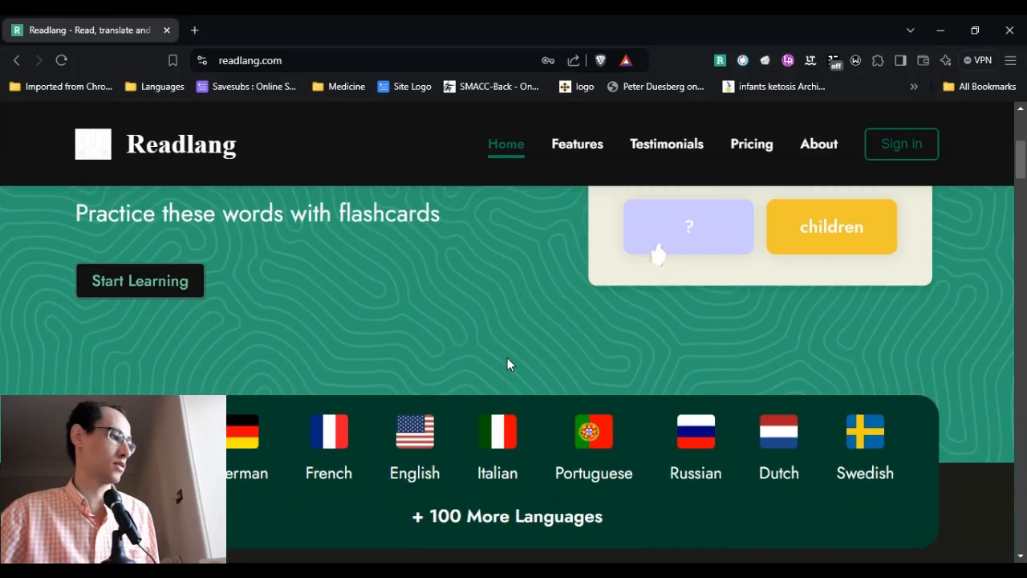
scroll(507, 358, "up", 3)
scroll(508, 357, "down", 3)
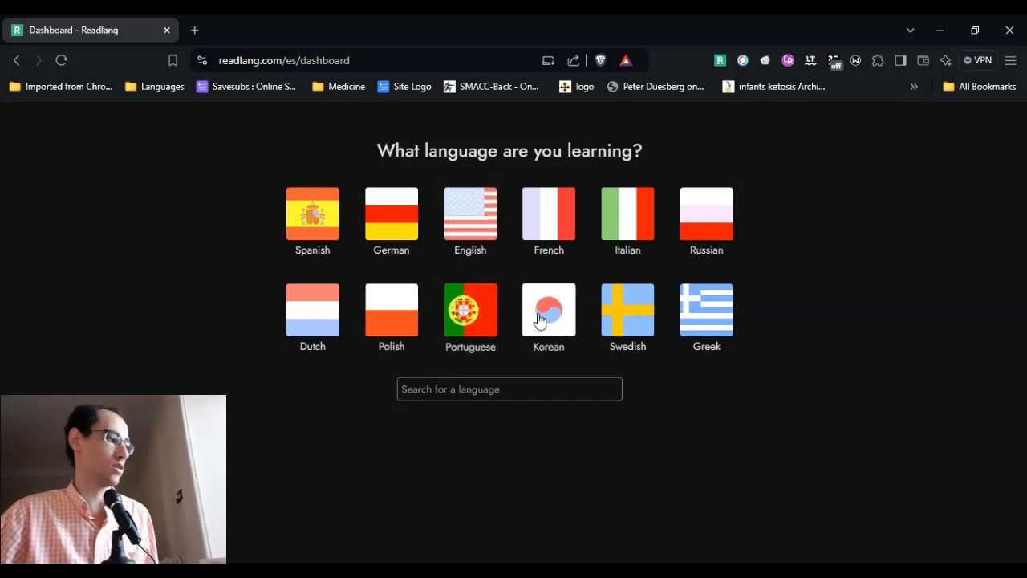
left_click(555, 223)
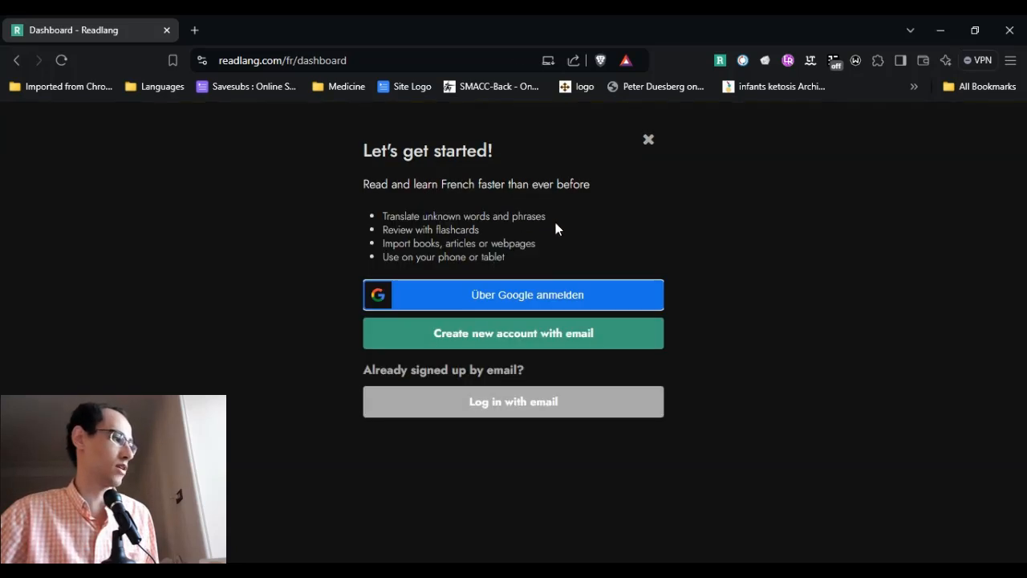
left_click(573, 352)
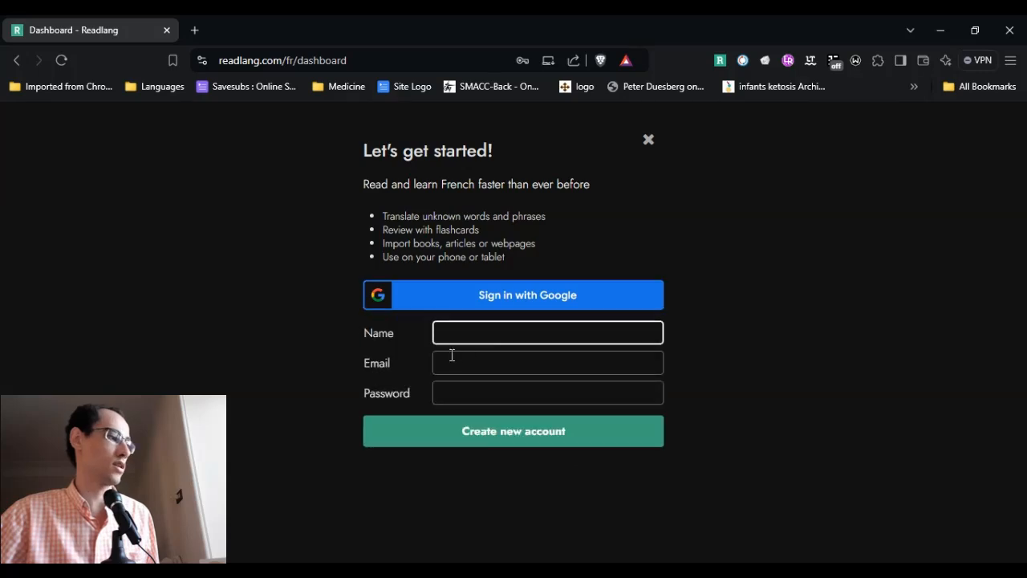
left_click(648, 142)
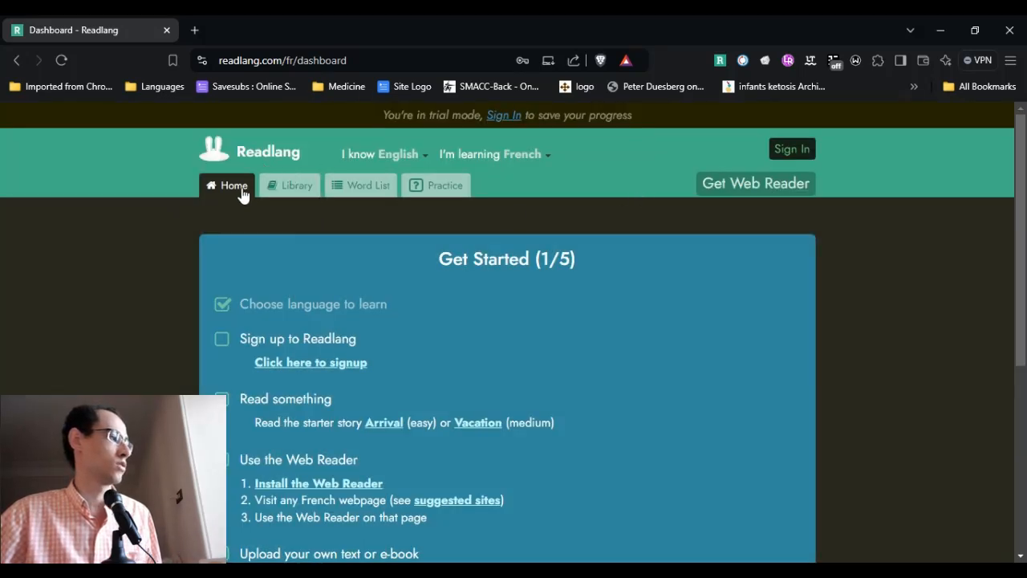
Step: Sign in to the existing account by email, using the saved email address and account password
left_click(799, 150)
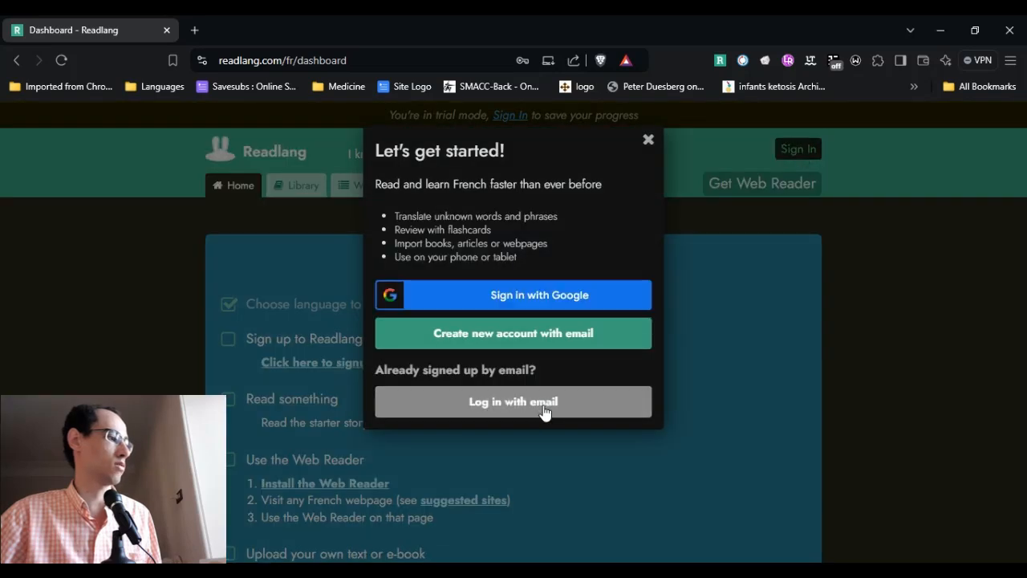
left_click(544, 411)
left_click(559, 337)
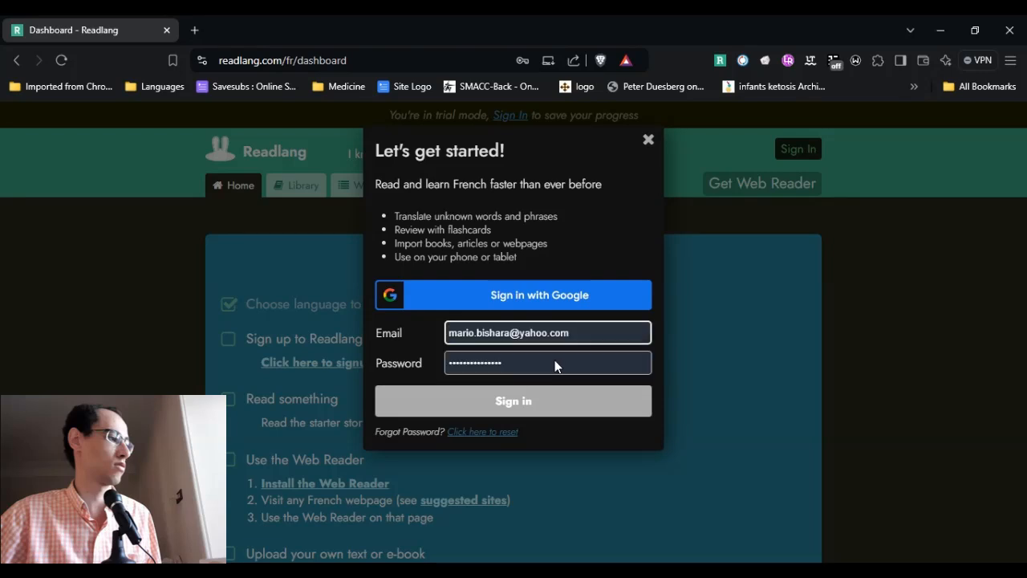
left_click(529, 413)
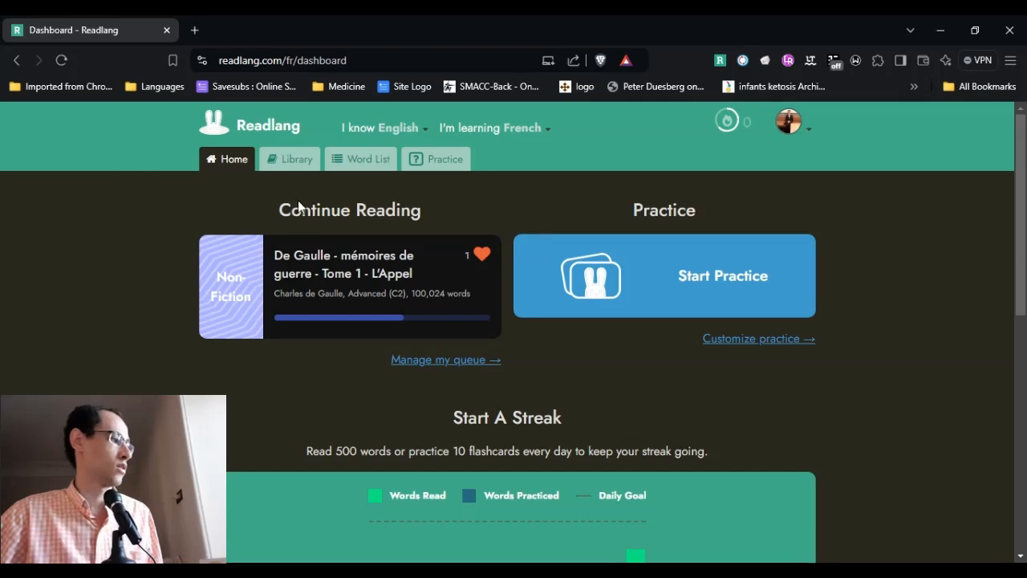
Step: Review the French dashboard's reading queue, practice area, streak chart and karma section
scroll(234, 392, "down", 1)
scroll(233, 392, "down", 5)
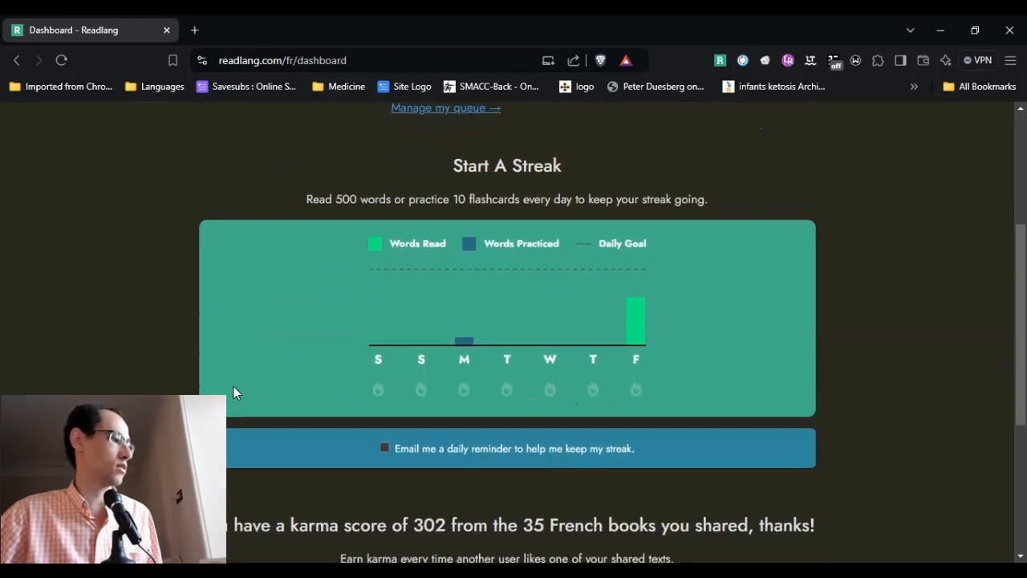
scroll(234, 392, "up", 6)
scroll(234, 393, "down", 1)
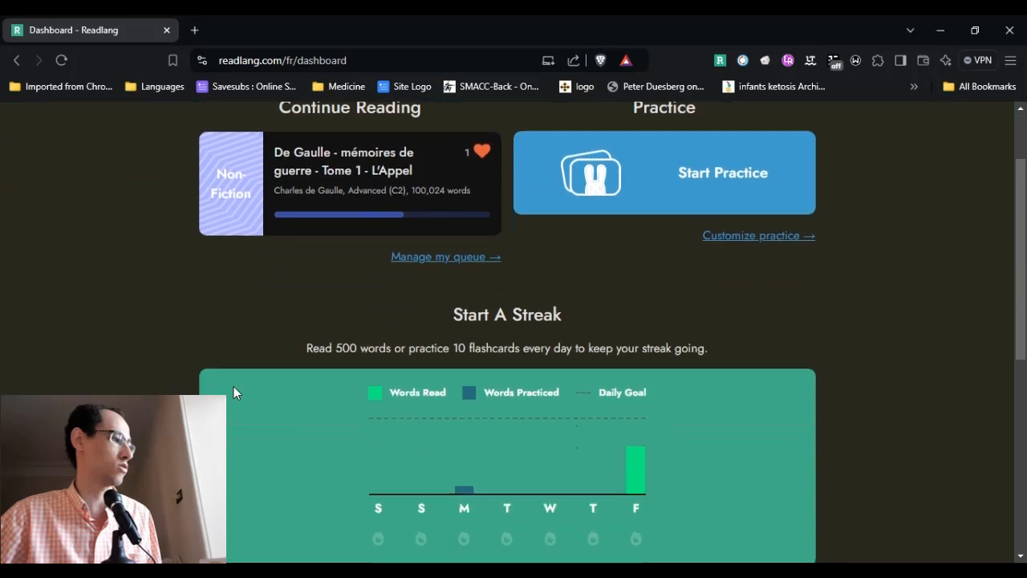
scroll(234, 392, "up", 2)
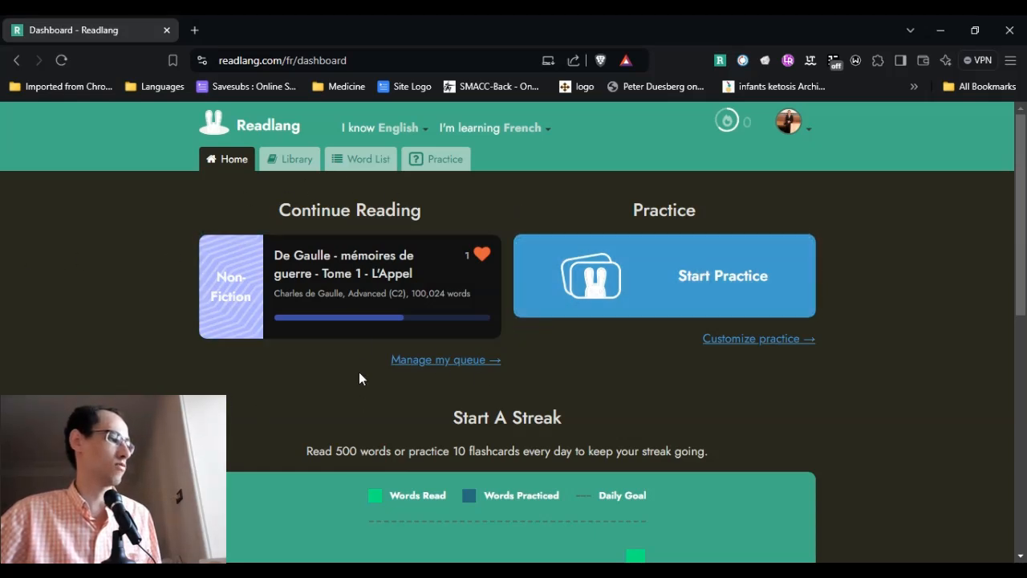
scroll(321, 353, "down", 3)
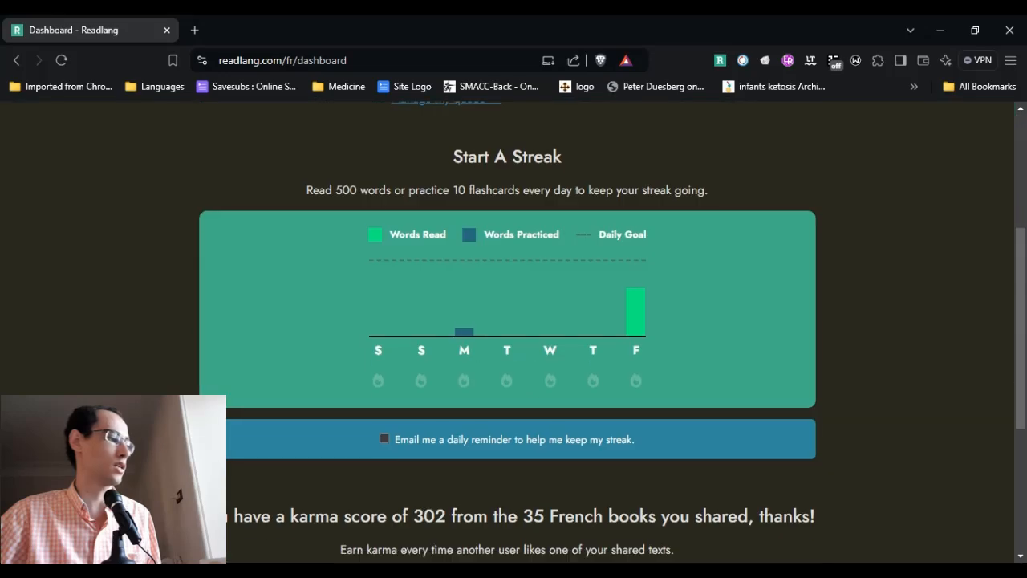
scroll(514, 337, "down", 2)
scroll(514, 337, "up", 3)
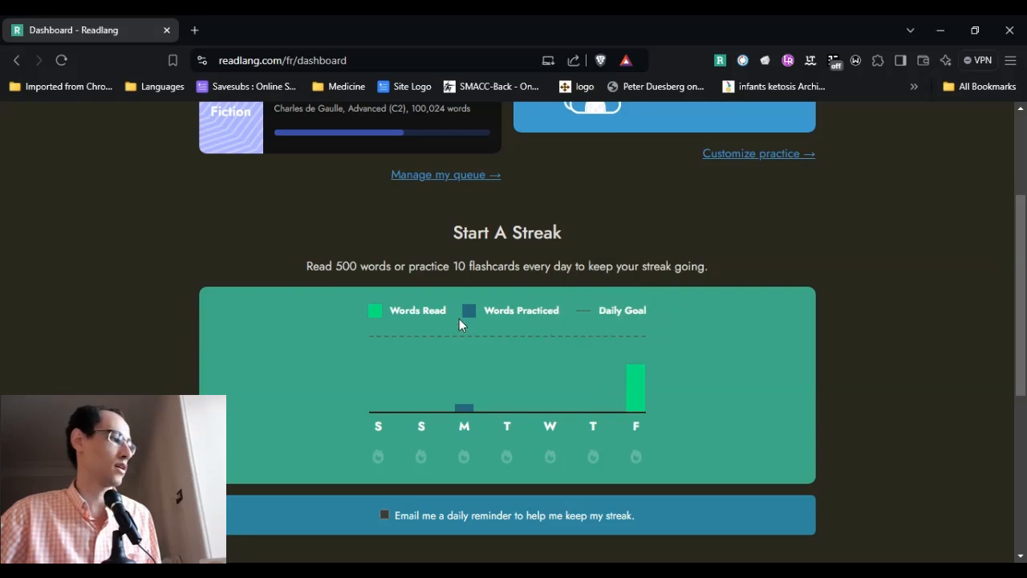
scroll(292, 401, "down", 2)
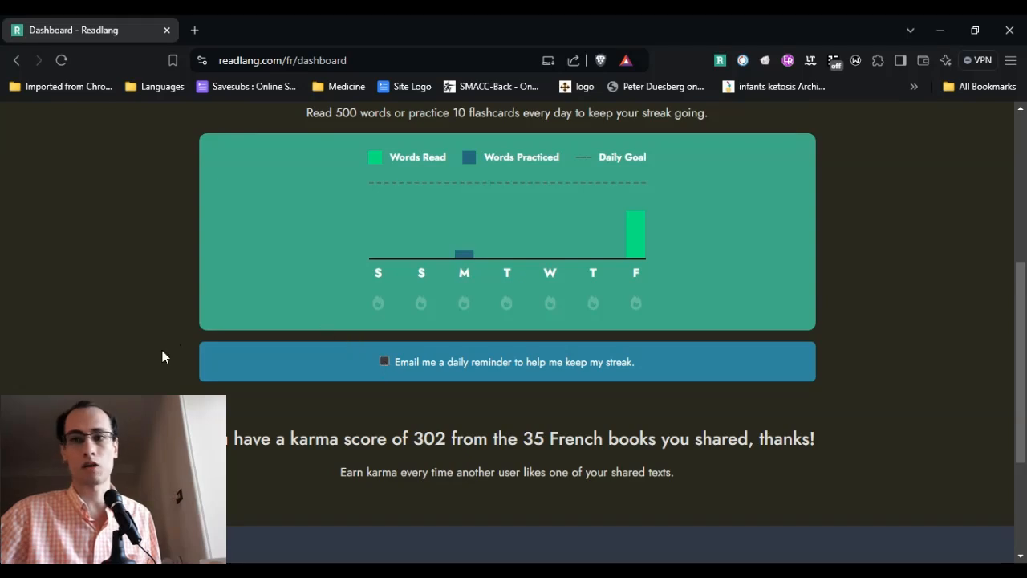
scroll(158, 361, "up", 4)
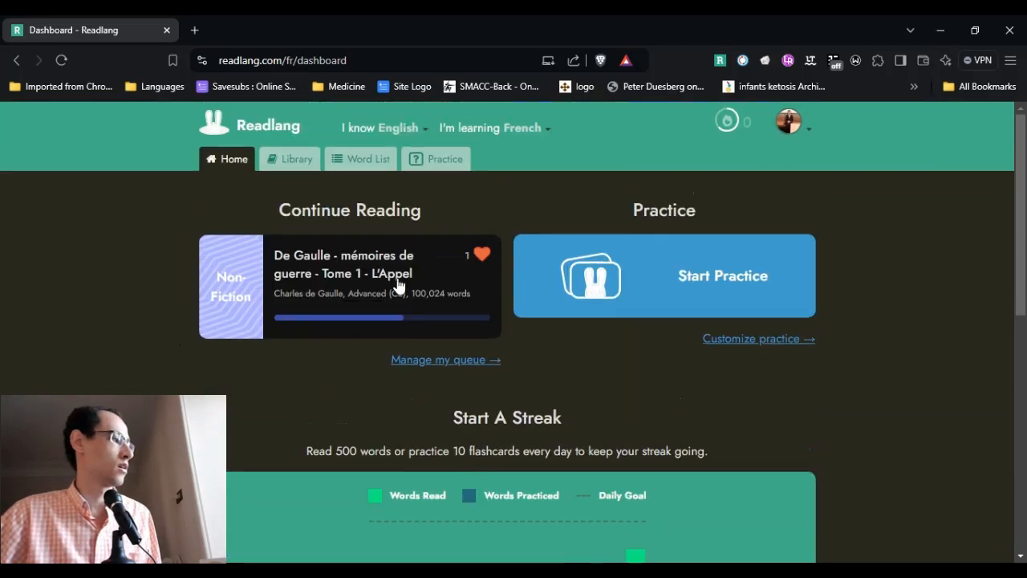
Step: Go to the personal texts in the library and open the page for uploading a French book or article
left_click(290, 160)
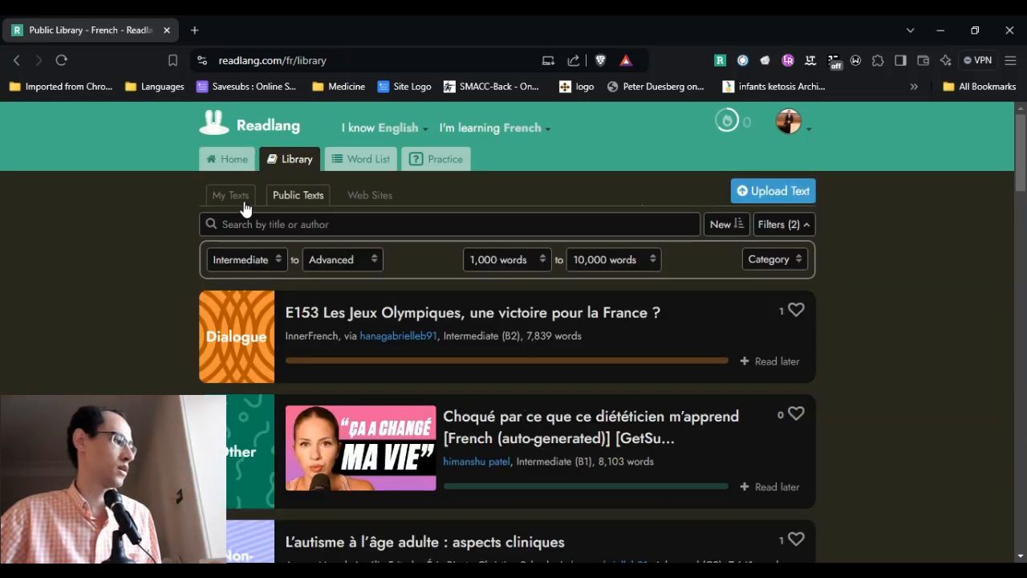
left_click(231, 196)
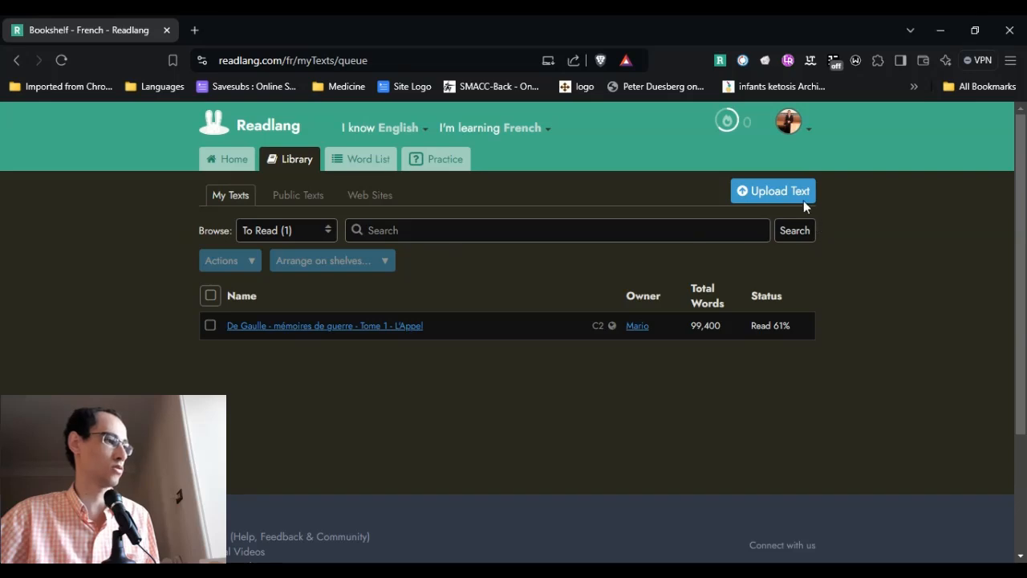
left_click(785, 192)
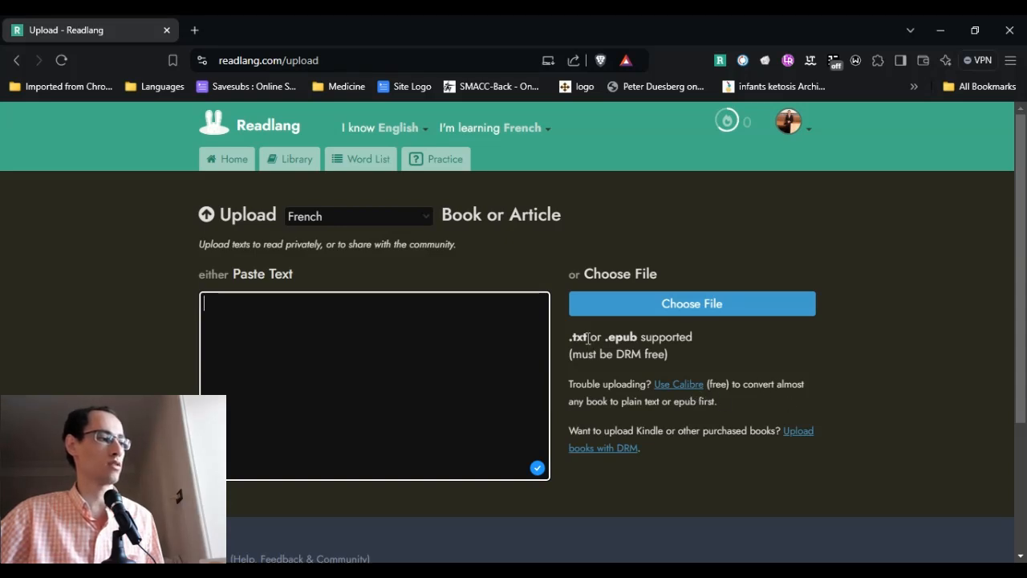
Step: Check which file formats the French upload page supports for choosing a file
left_click_drag(554, 337, 588, 338)
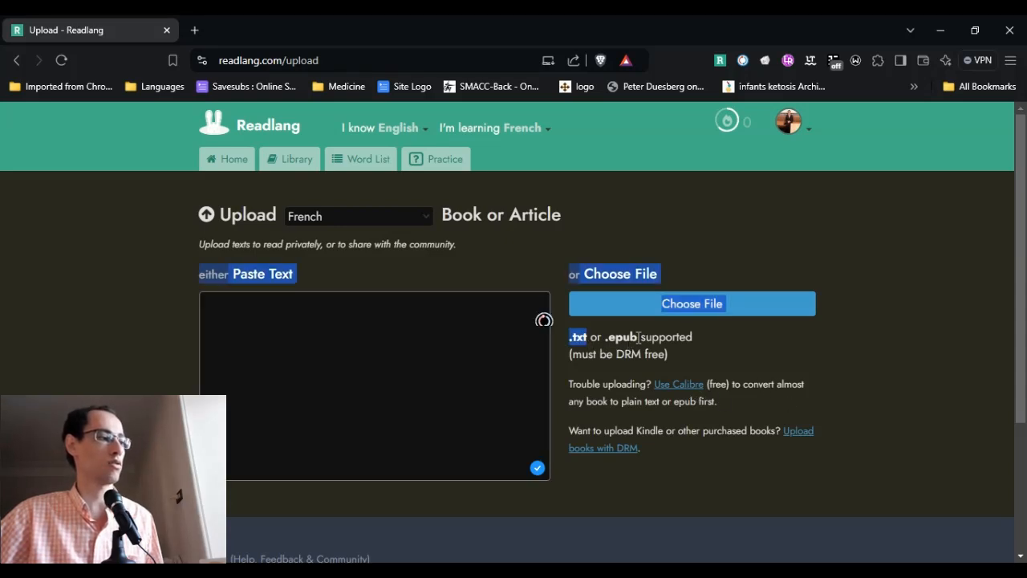
left_click(638, 337)
double_click(623, 337)
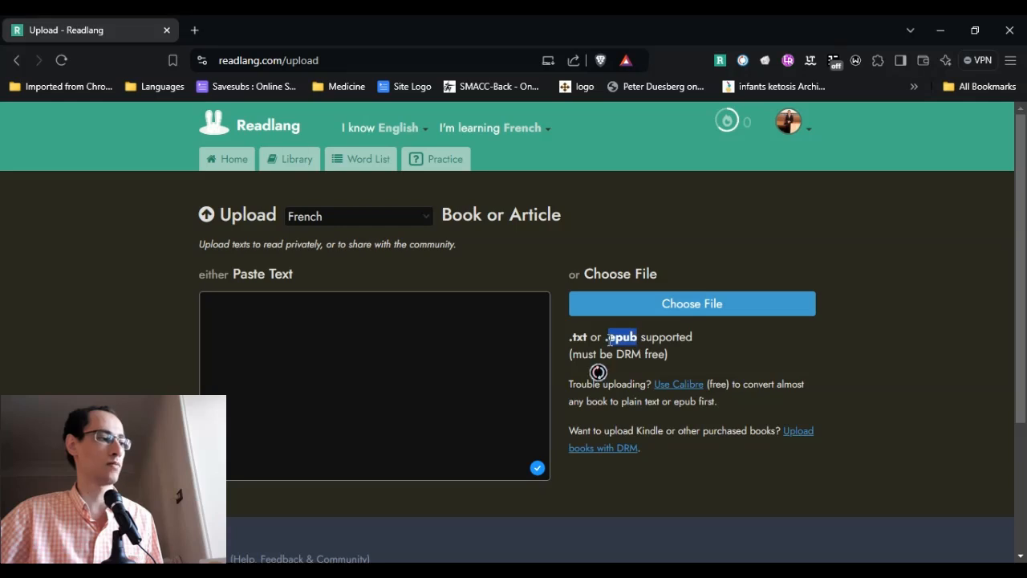
left_click(695, 342)
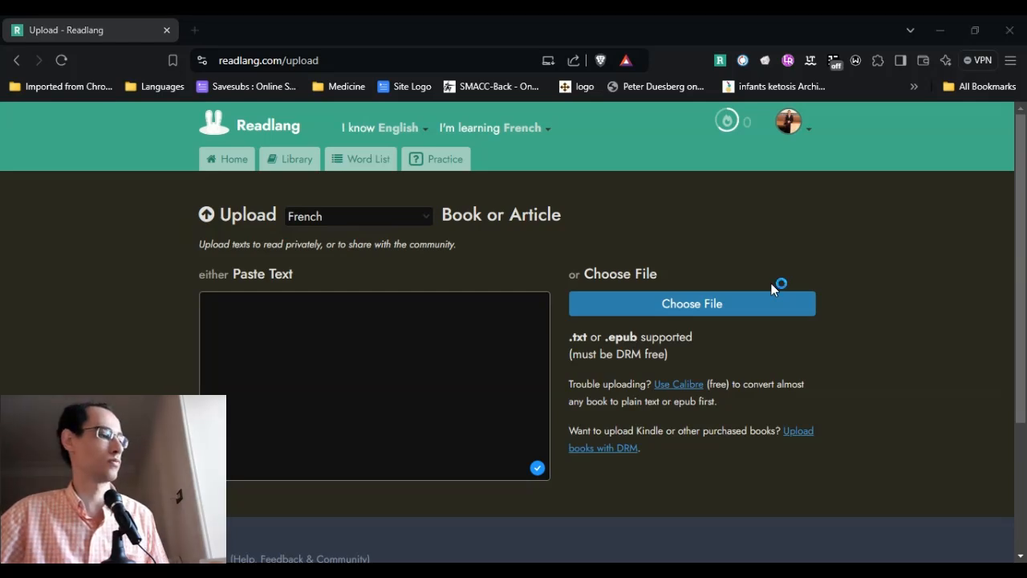
left_click(651, 145)
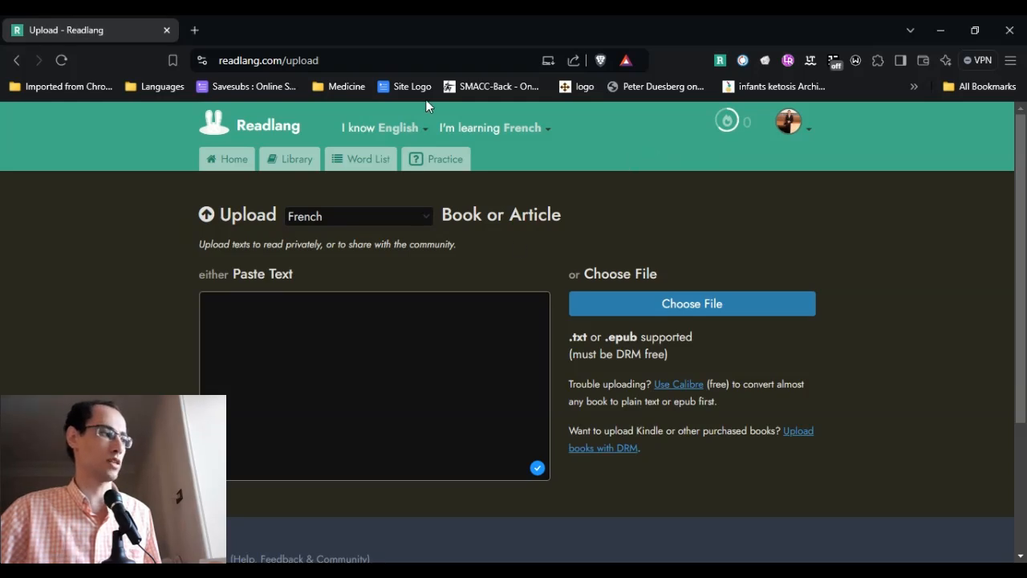
Step: Go to the personal texts in the library, list the Completed ones, and look through that list
left_click(292, 164)
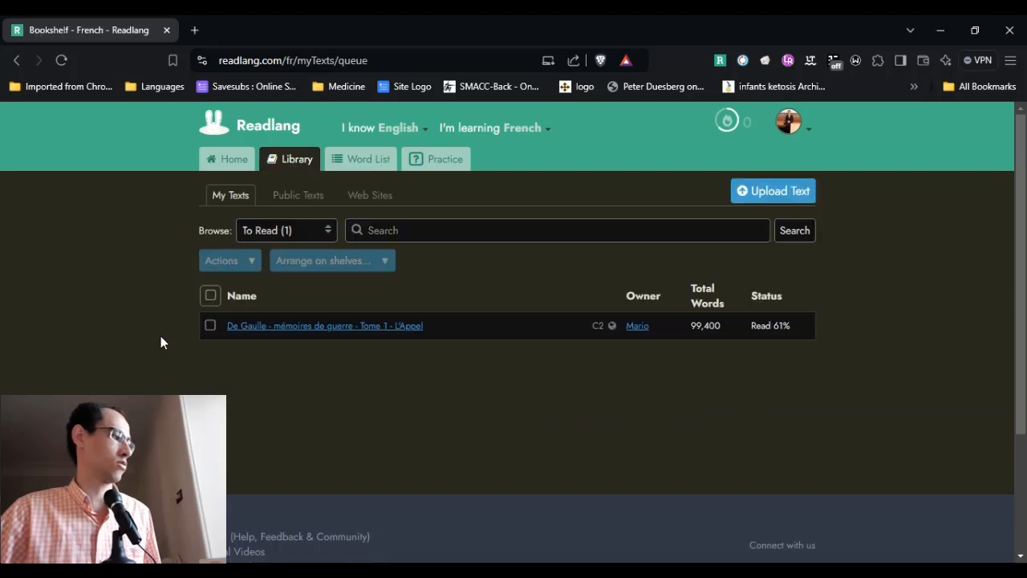
left_click(294, 230)
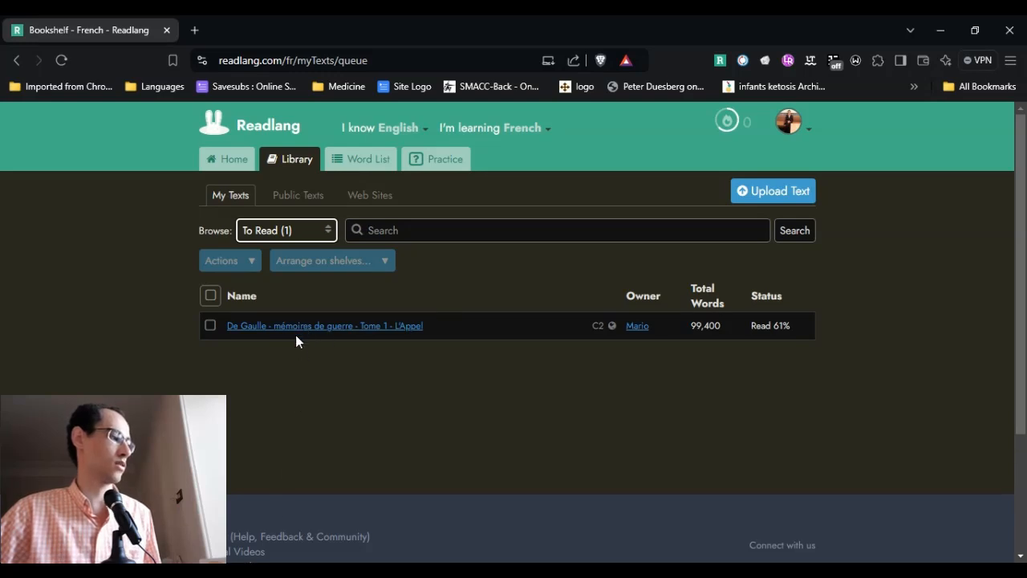
key("Down")
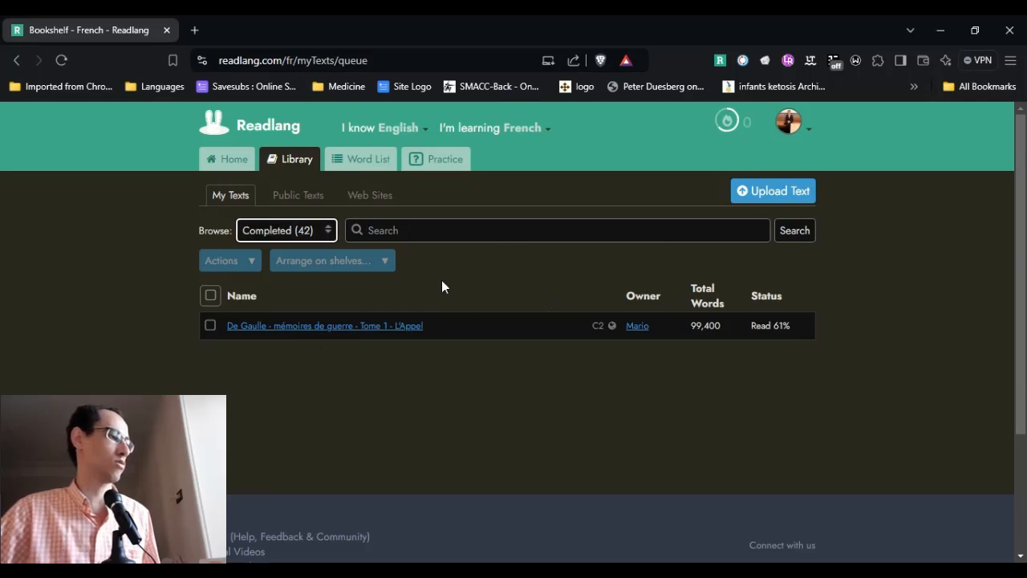
key("Return")
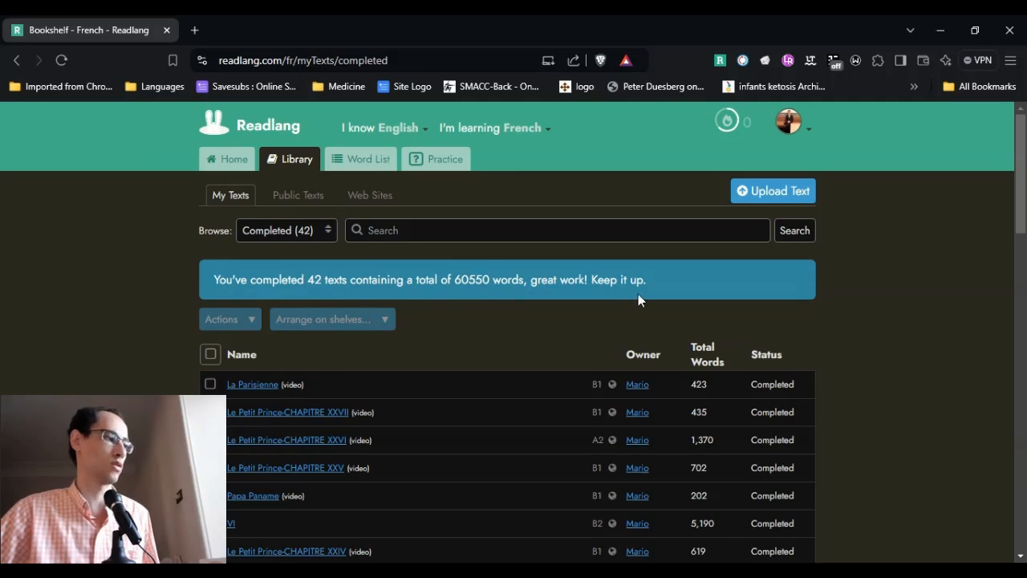
scroll(638, 297, "down", 7)
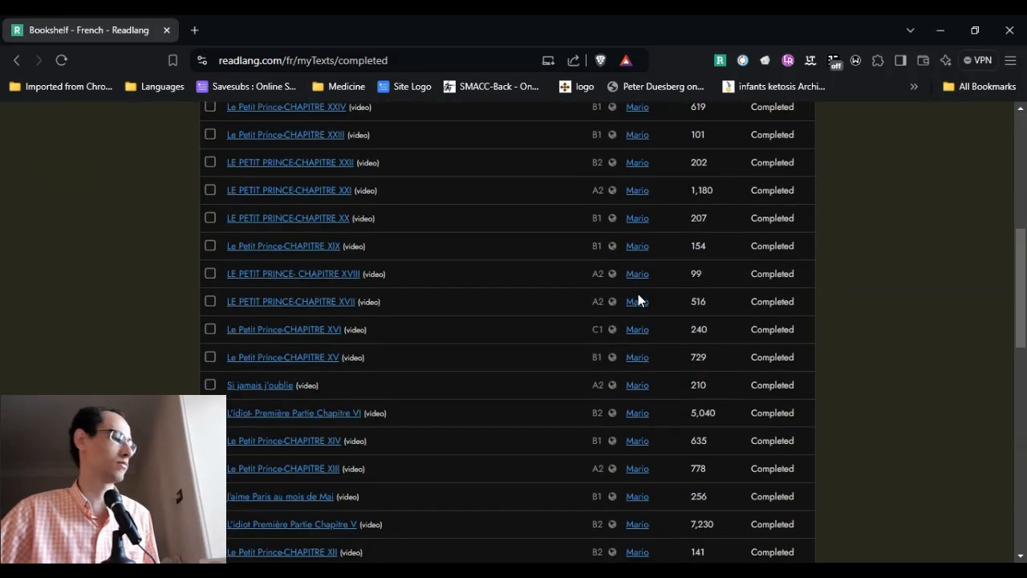
scroll(638, 294, "down", 5)
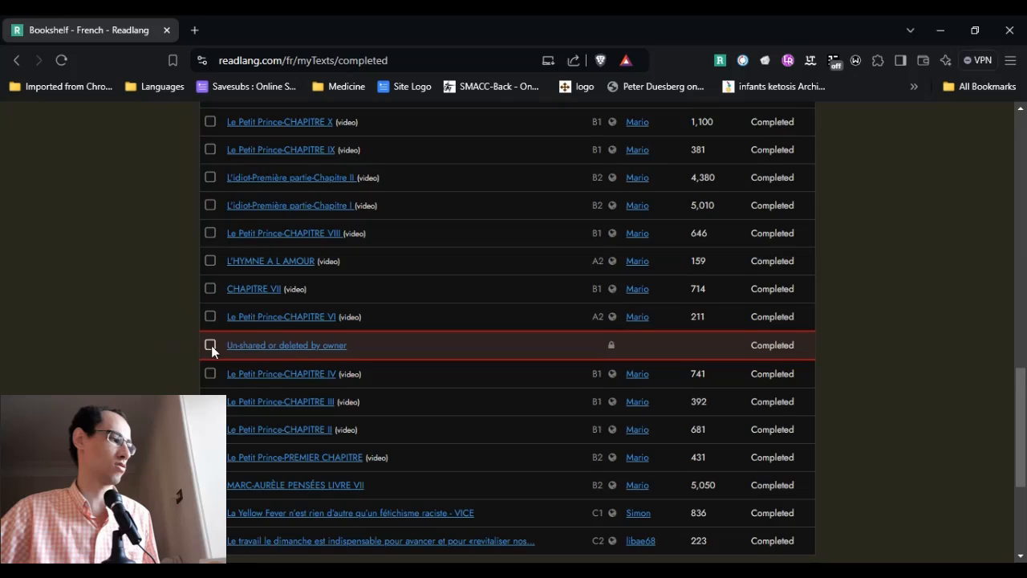
scroll(211, 345, "down", 2)
scroll(211, 345, "up", 5)
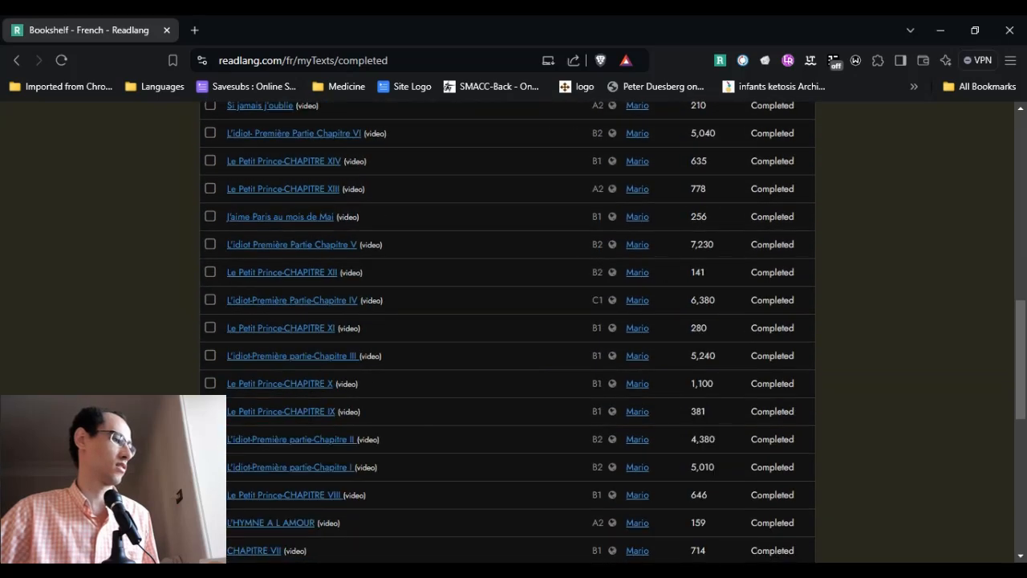
scroll(356, 161, "up", 8)
scroll(355, 160, "down", 1)
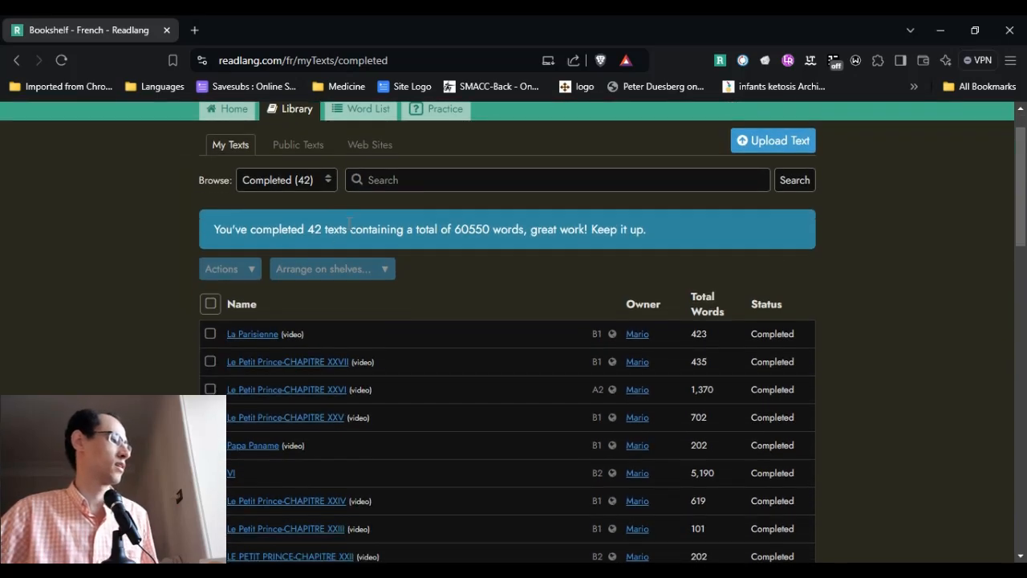
Step: Switch the library list back to To Read and open "De Gaulle - mémoires de guerre - Tome 1 - L'Appel"
left_click(323, 181)
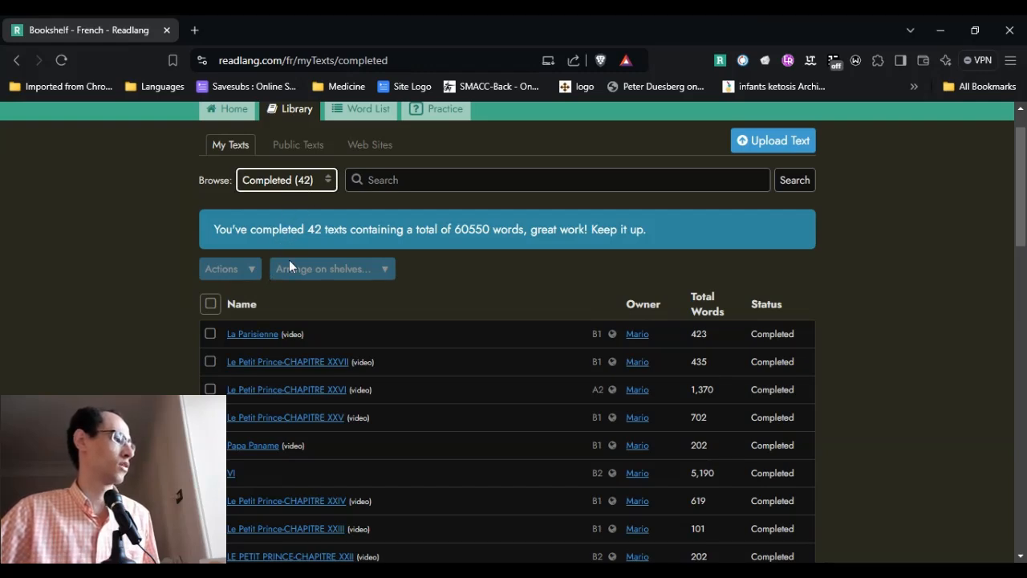
key("Up")
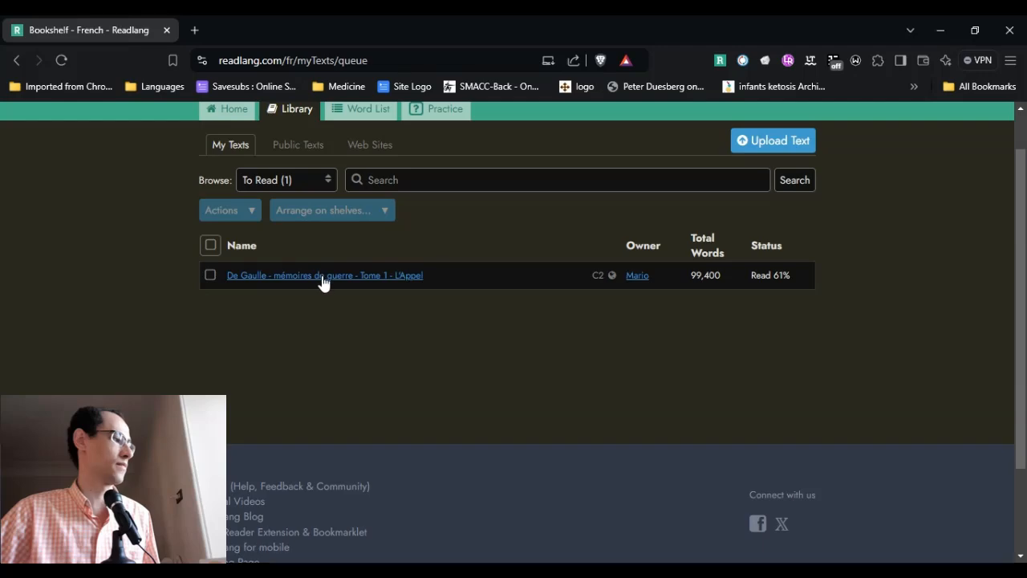
left_click(323, 277)
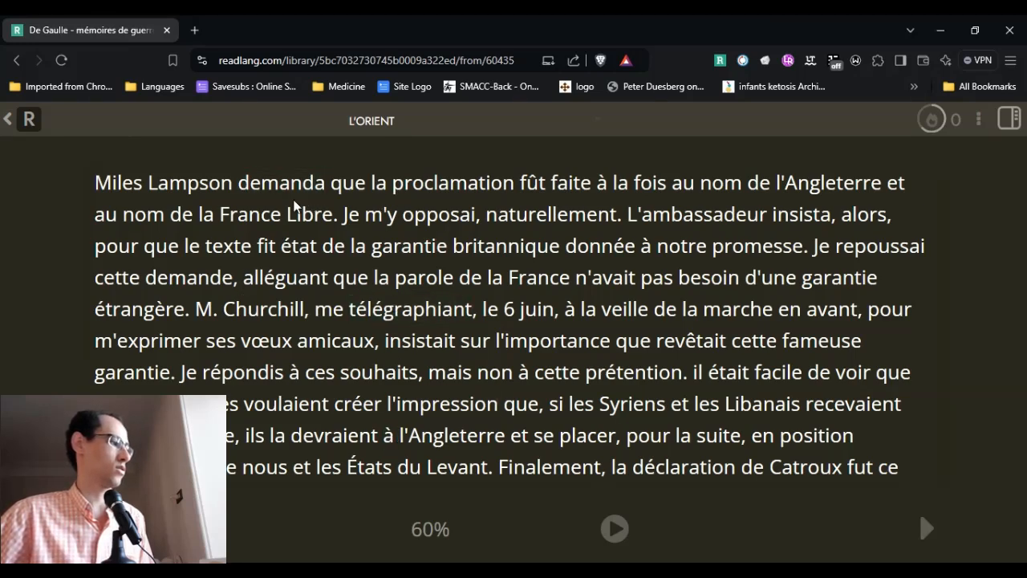
Step: Translate the word "souhaits" in the text and read its contextual explanation beside the page
left_click(383, 374)
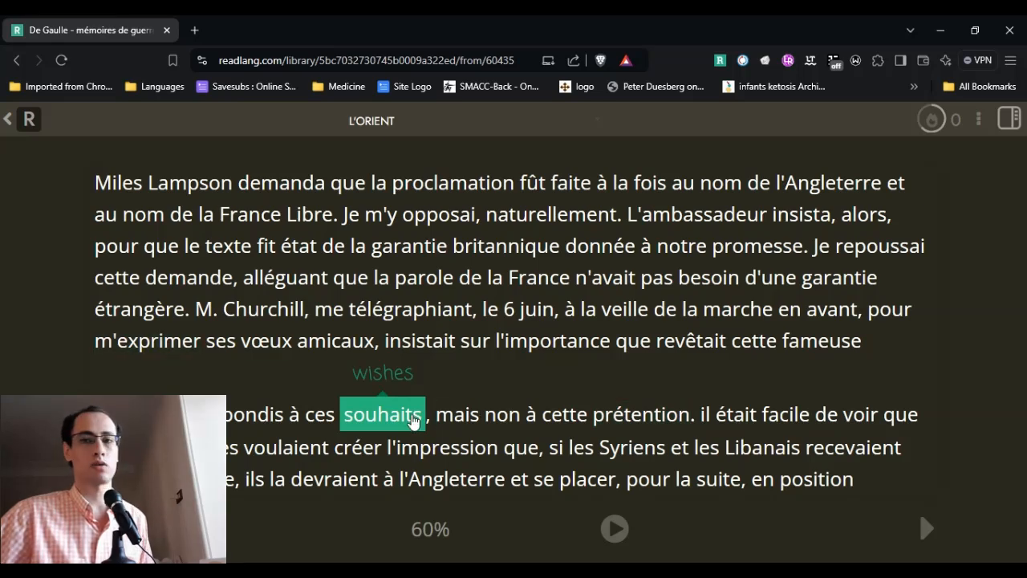
left_click(1009, 119)
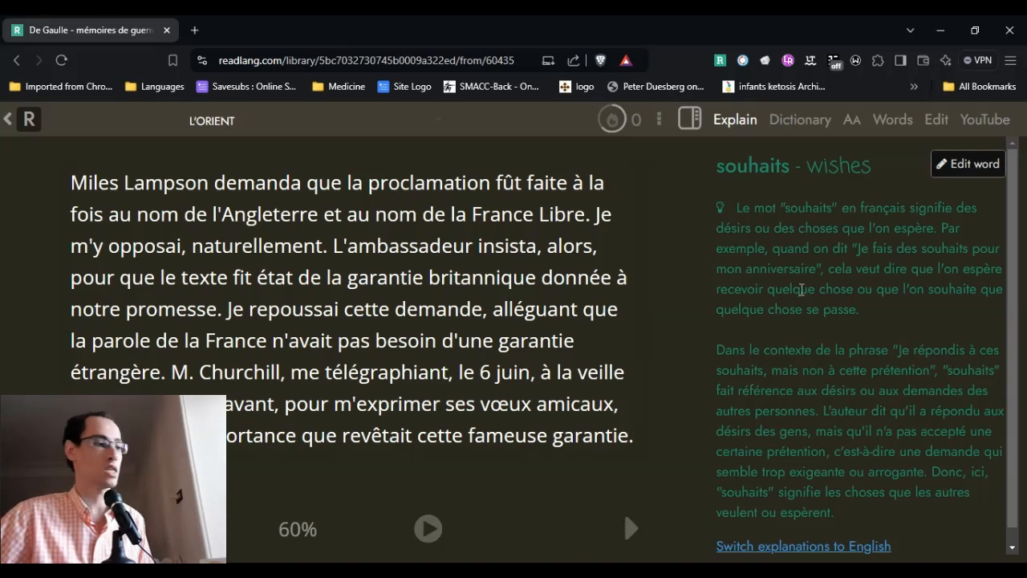
scroll(801, 289, "down", 1)
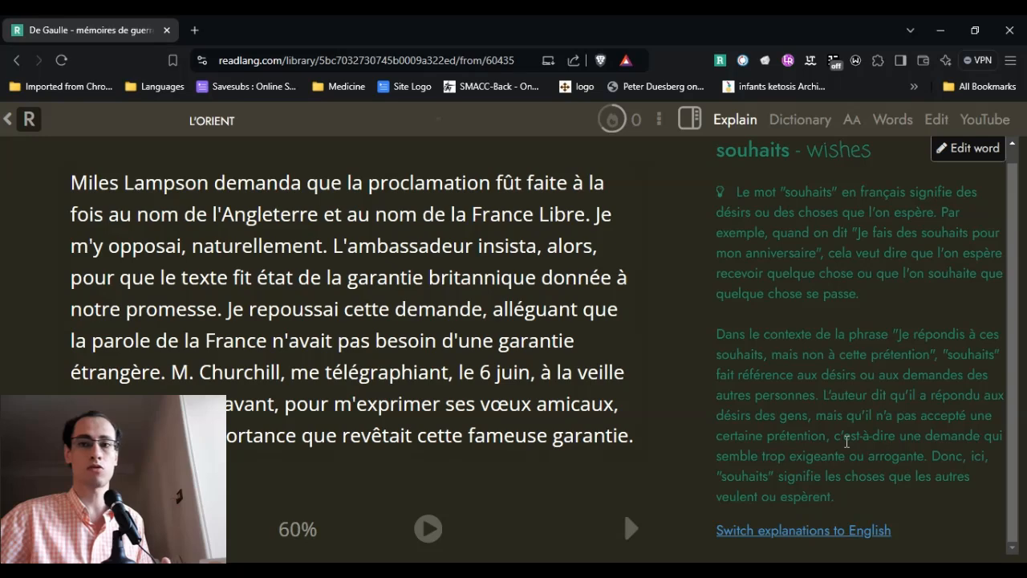
Step: Switch the explanation of "souhaits" to English, read it, and switch explanations back to French
left_click(817, 530)
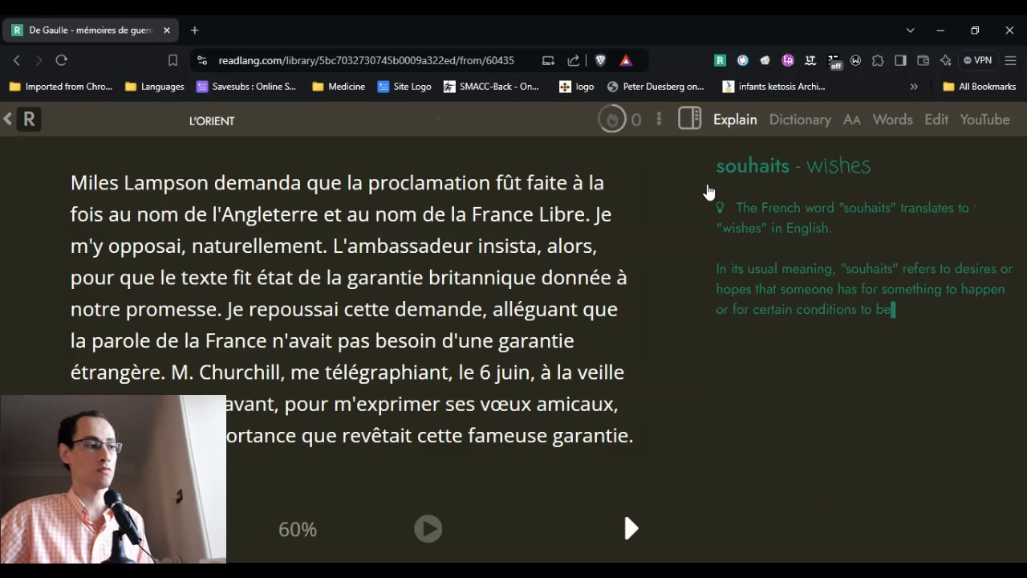
scroll(901, 548, "down", 2)
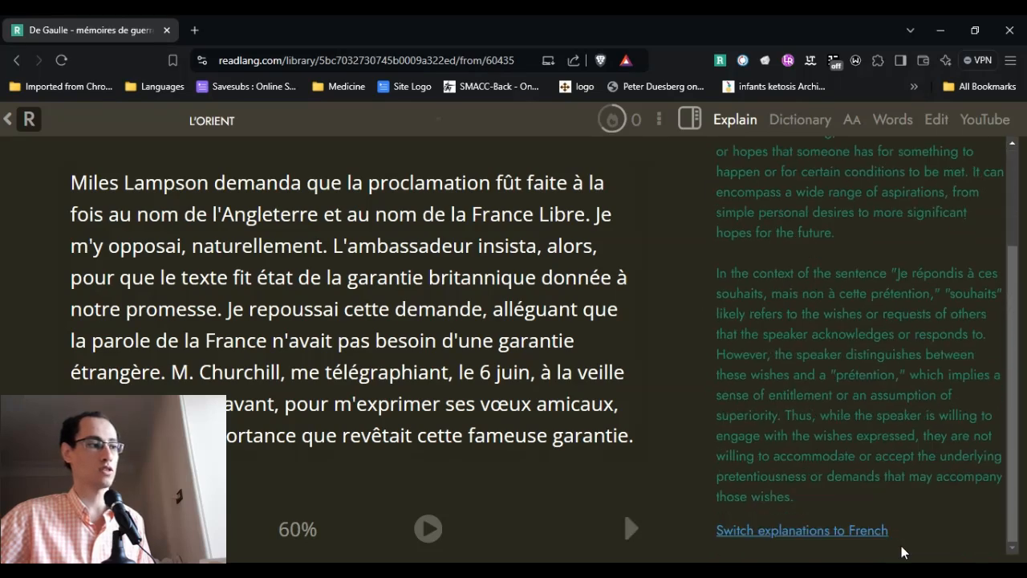
left_click(785, 531)
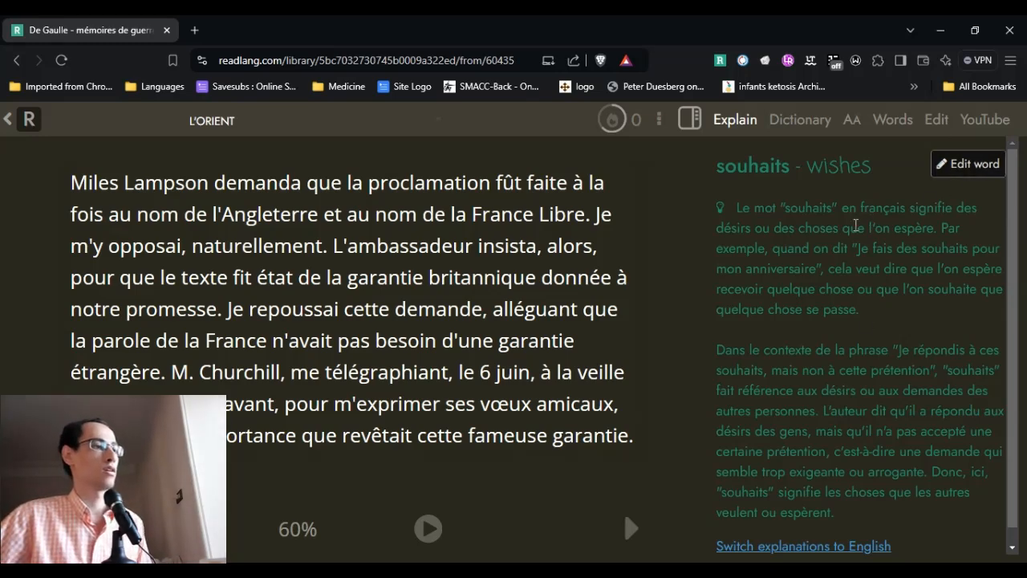
Step: Review the editable translation, context, explanations and image fields for "souhaits", and close the word editor without changes
left_click(967, 166)
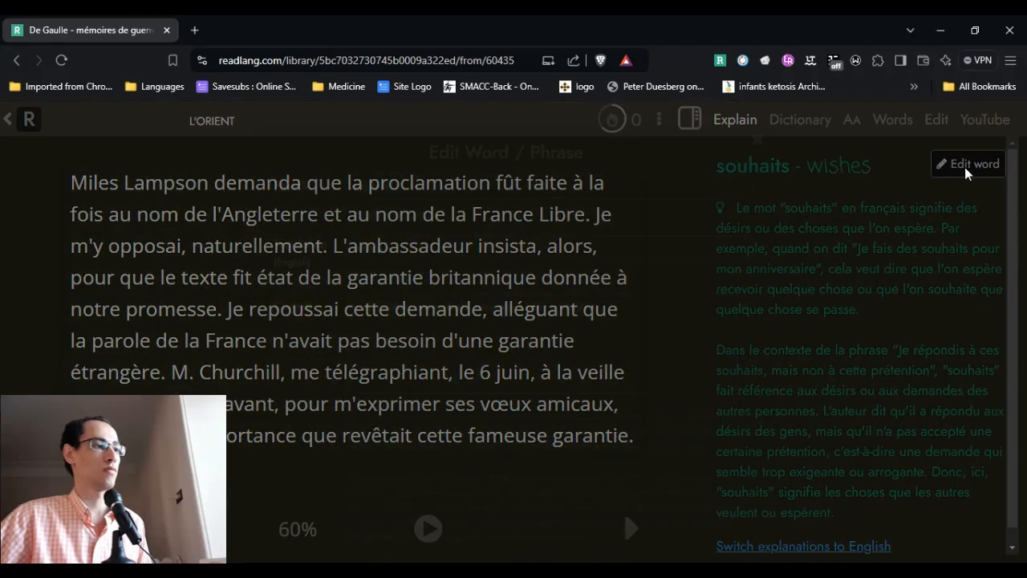
scroll(592, 313, "down", 2)
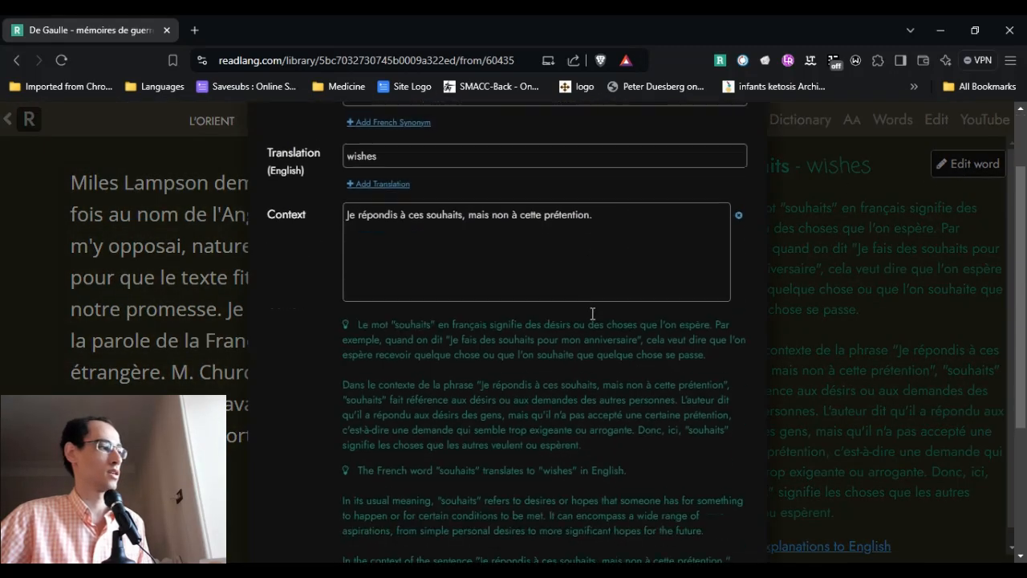
scroll(592, 314, "up", 1)
scroll(592, 313, "down", 6)
scroll(592, 314, "up", 6)
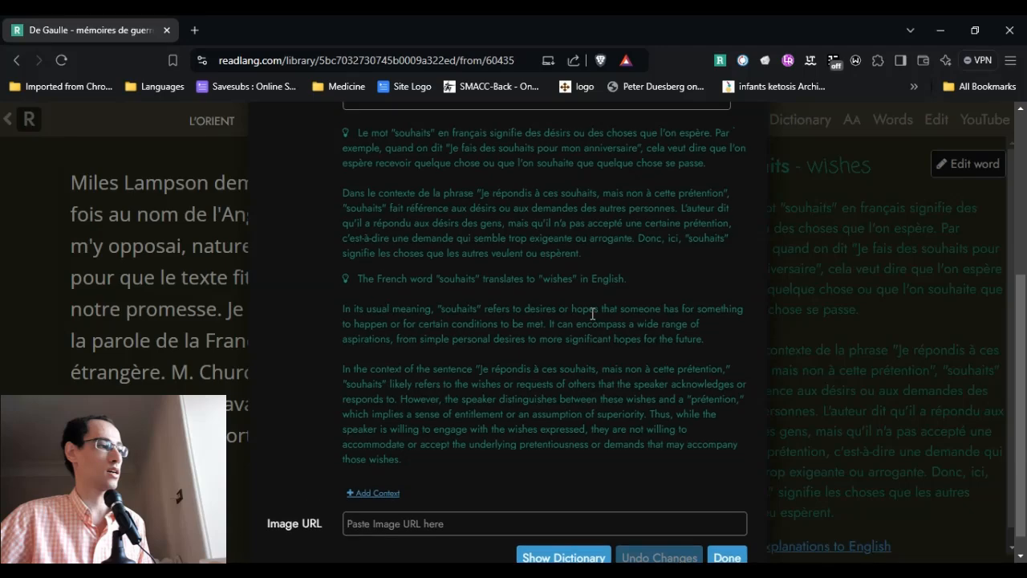
left_click(751, 142)
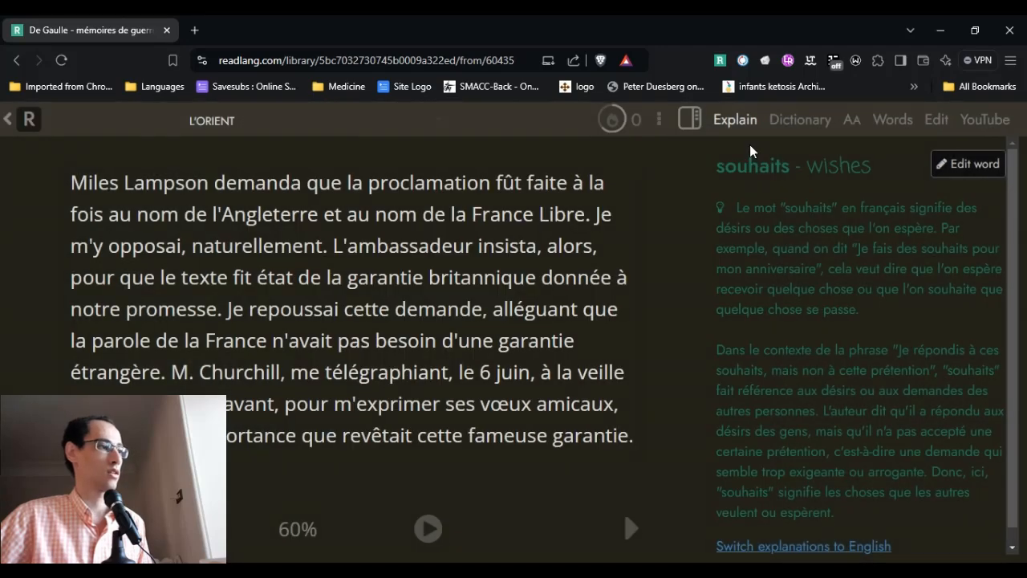
Step: Show the text's saved words and examine the "souhaits" entry, including its translation, context sentence and explanations
left_click(904, 121)
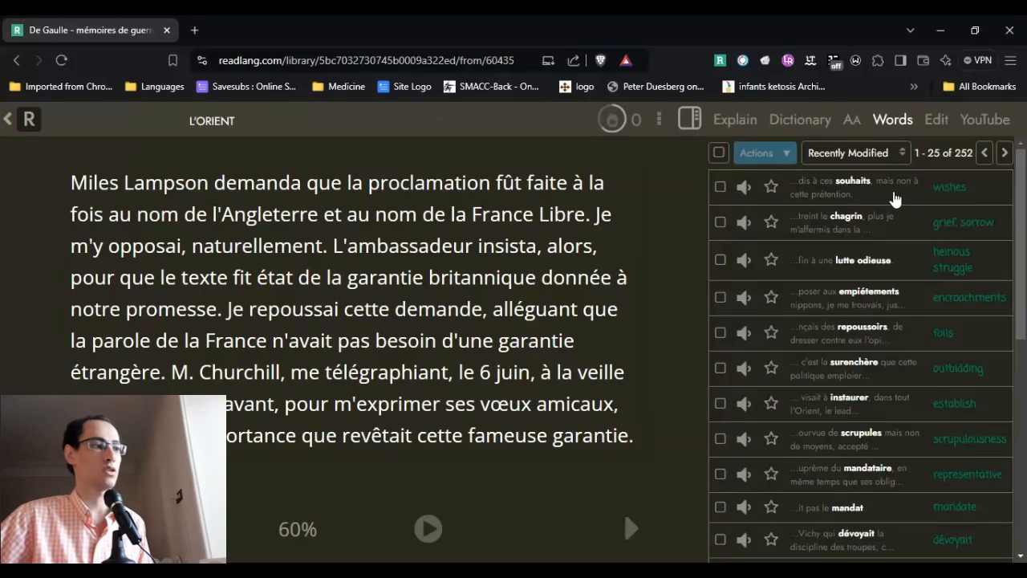
left_click(894, 199)
scroll(772, 427, "down", 3)
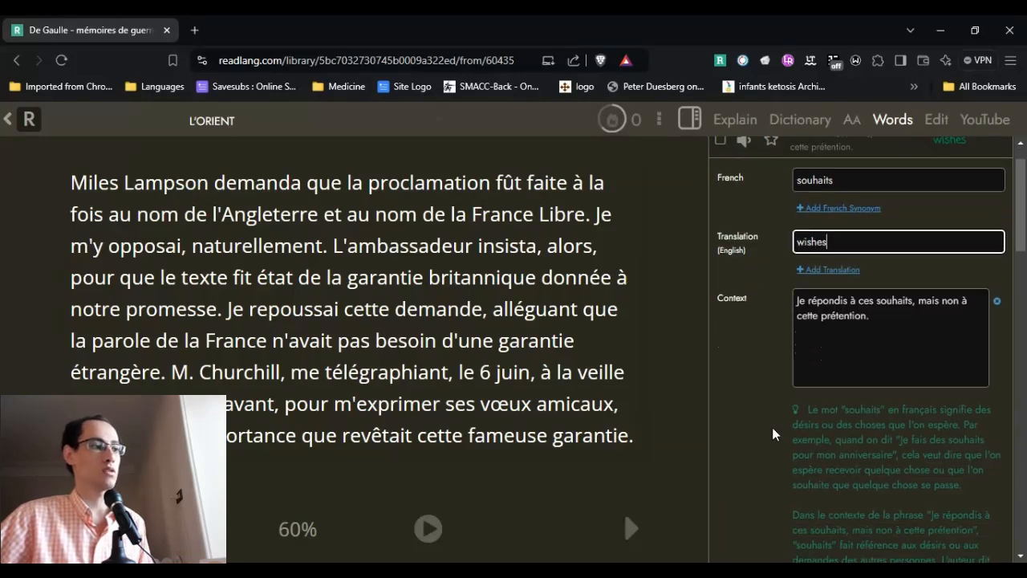
left_click(851, 258)
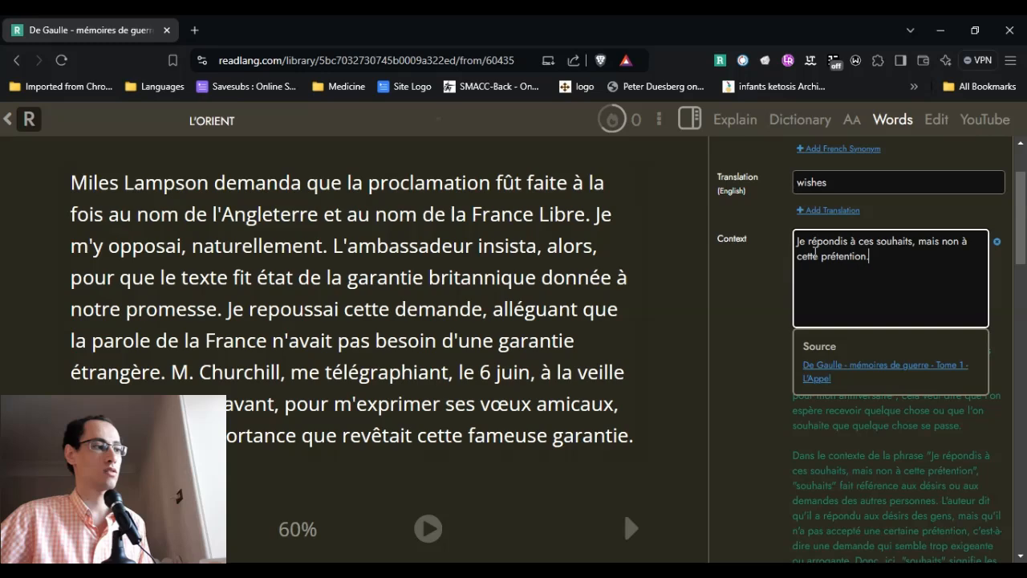
left_click_drag(816, 252, 901, 264)
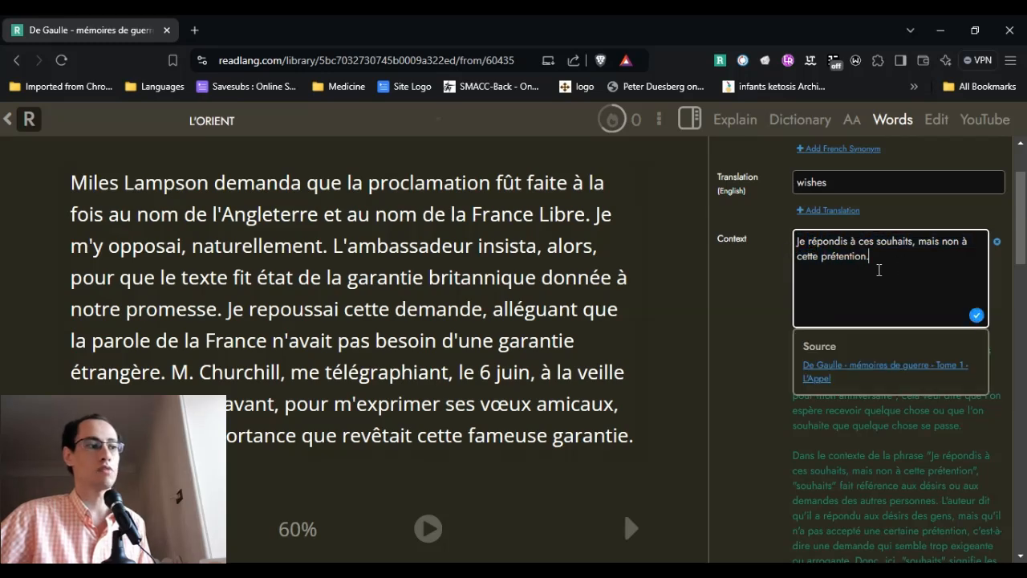
left_click(760, 328)
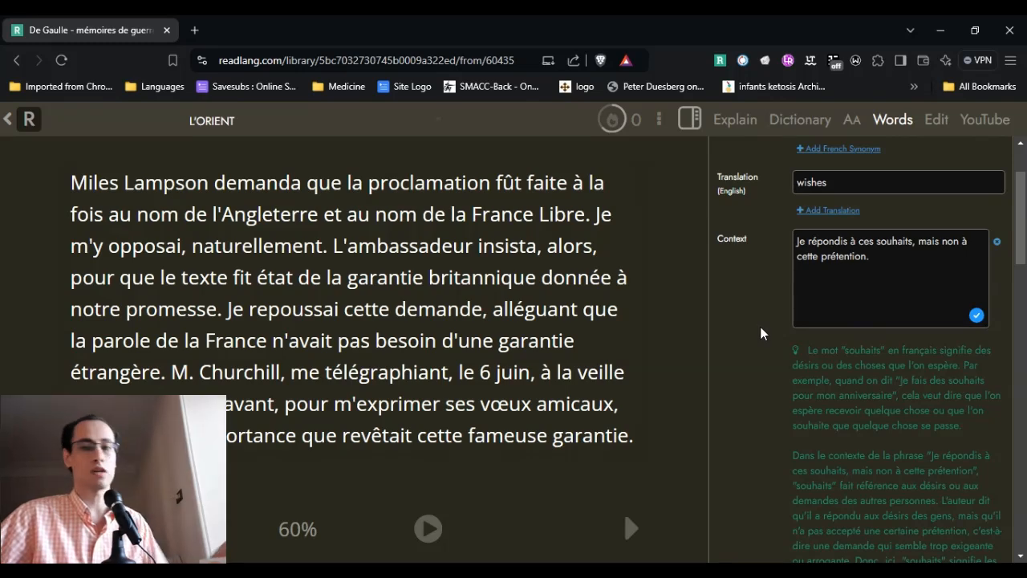
scroll(759, 288, "down", 8)
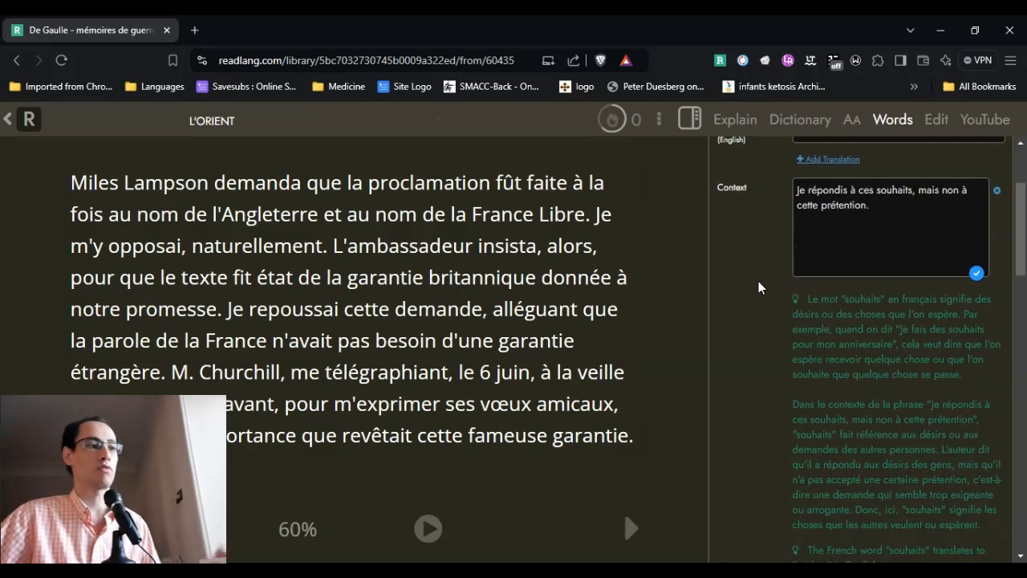
scroll(758, 281, "down", 2)
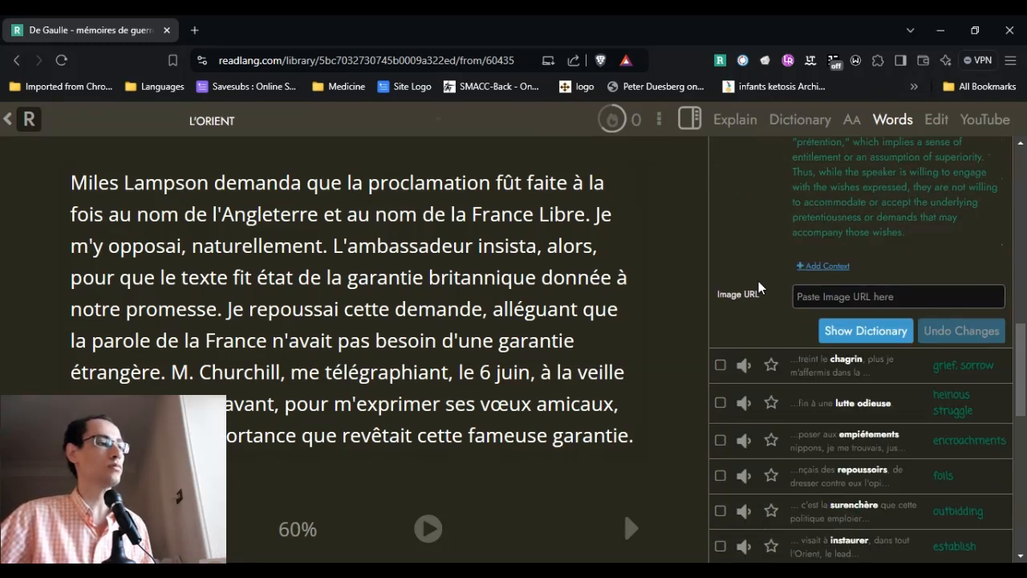
scroll(759, 281, "up", 10)
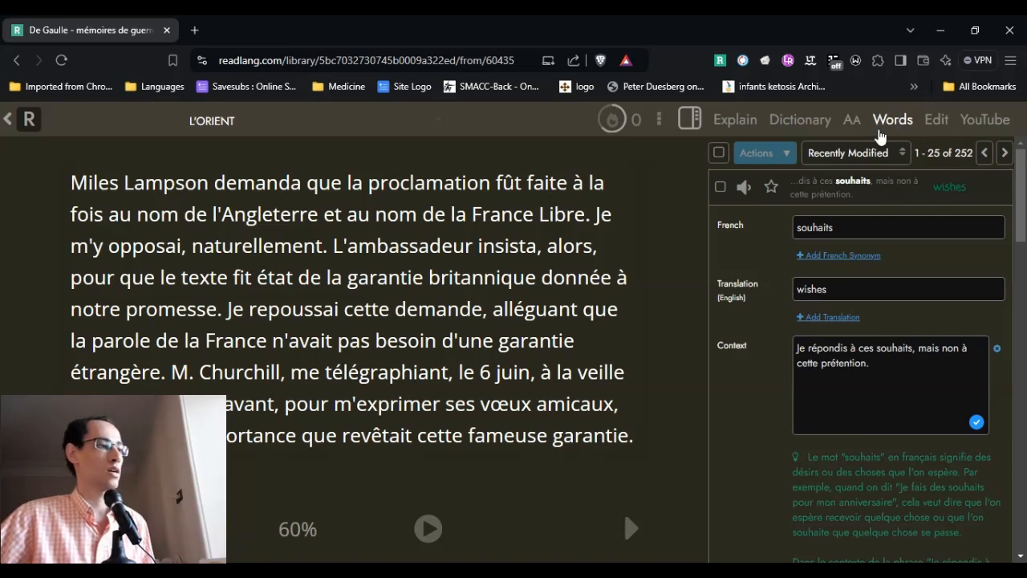
Step: Open the dictionary for the word, and return from the reader to the personal texts in the library
left_click(777, 120)
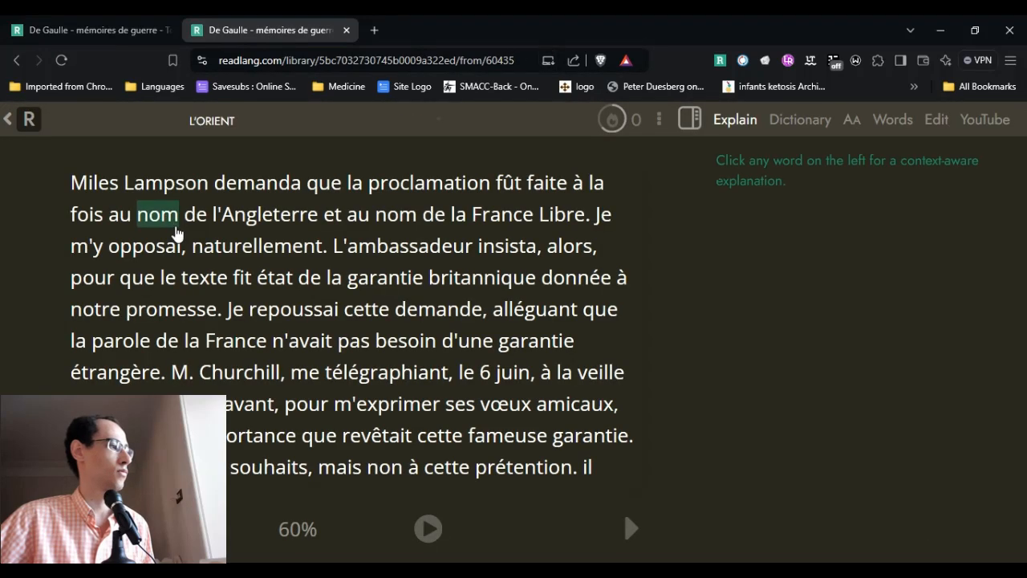
left_click(28, 122)
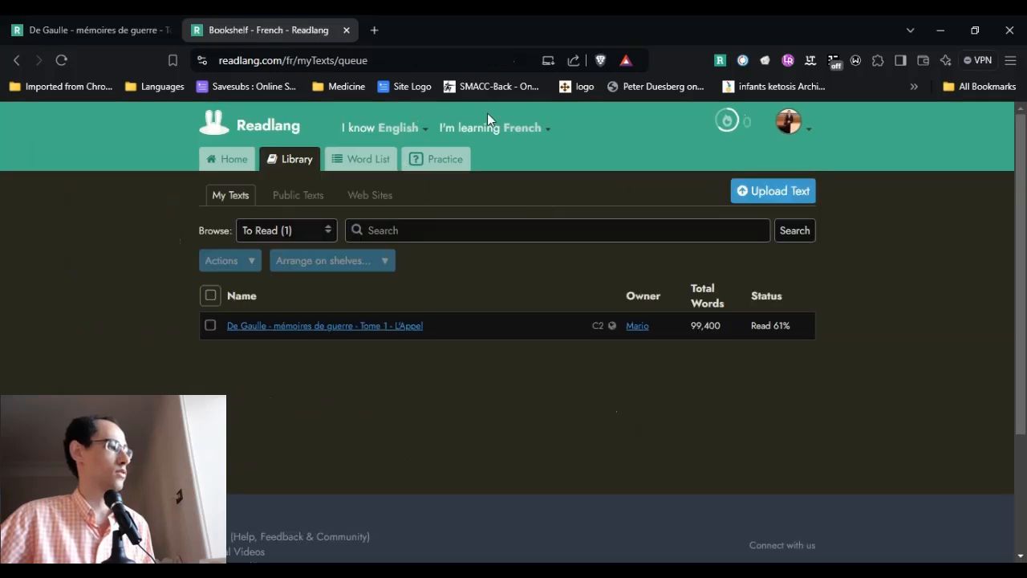
Step: Open the account settings and review the general, flashcard mode, daily reminder and custom French dictionary options
left_click(806, 132)
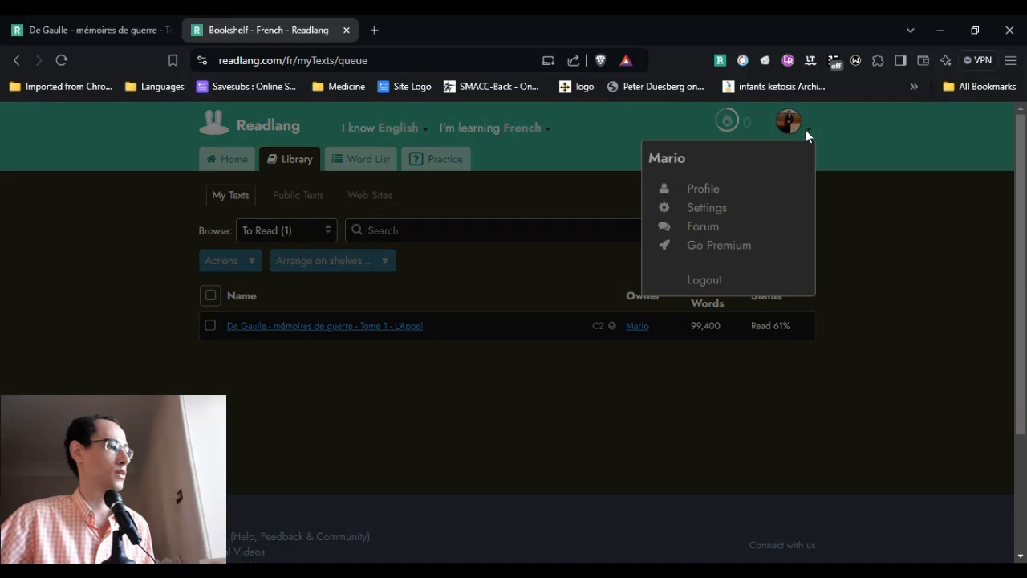
left_click(706, 207)
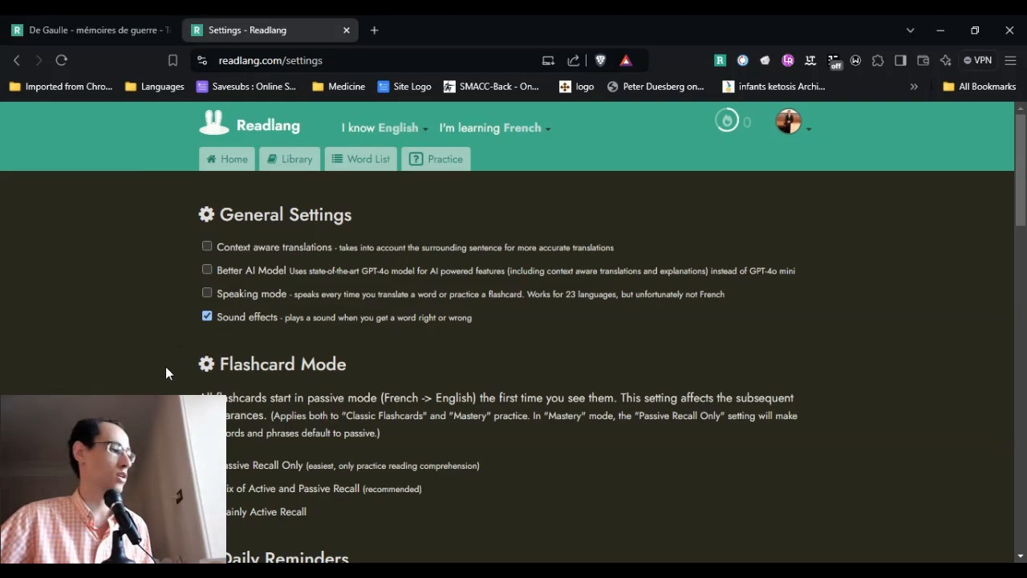
scroll(165, 369, "down", 2)
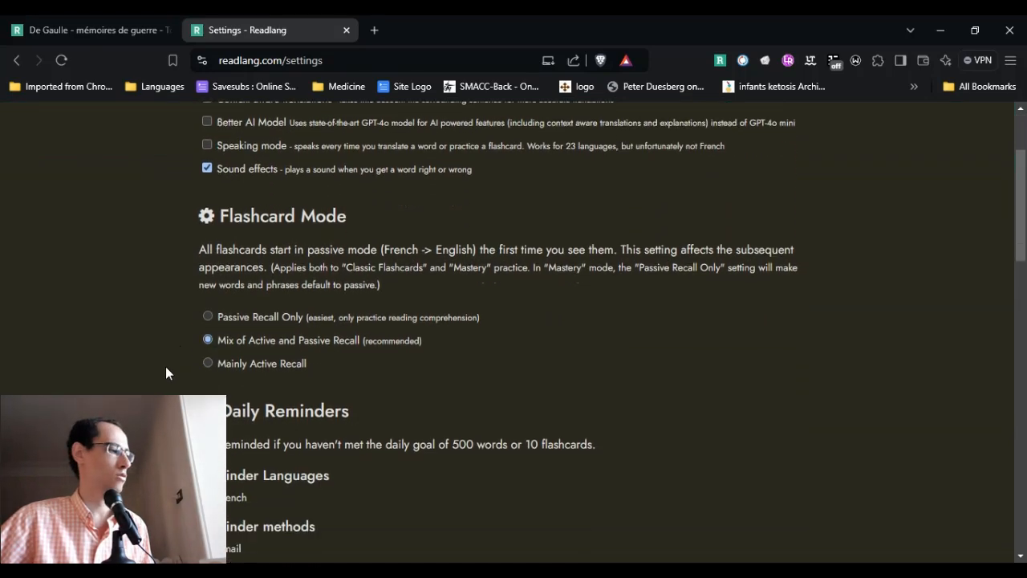
scroll(166, 368, "down", 1)
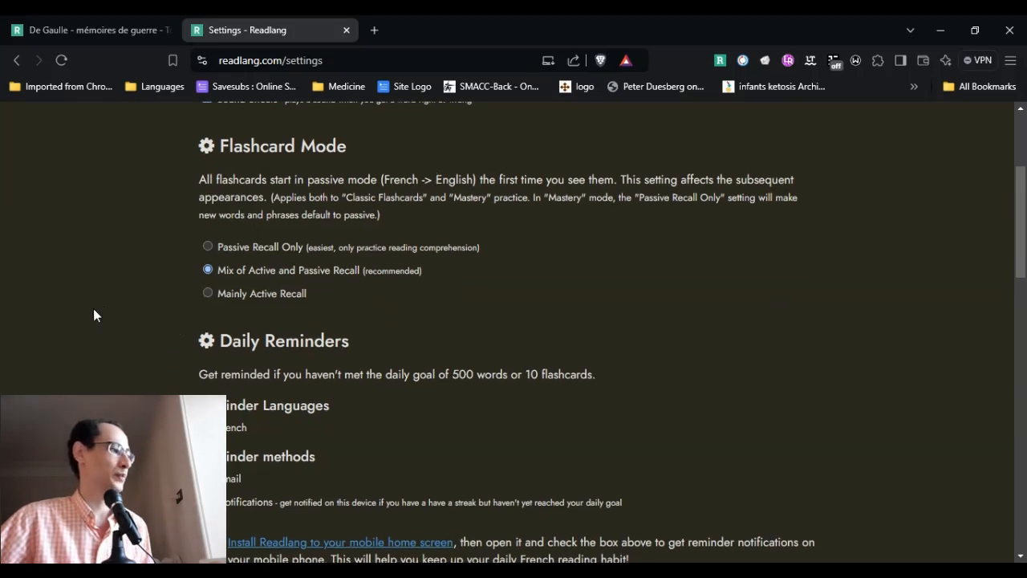
scroll(93, 310, "down", 3)
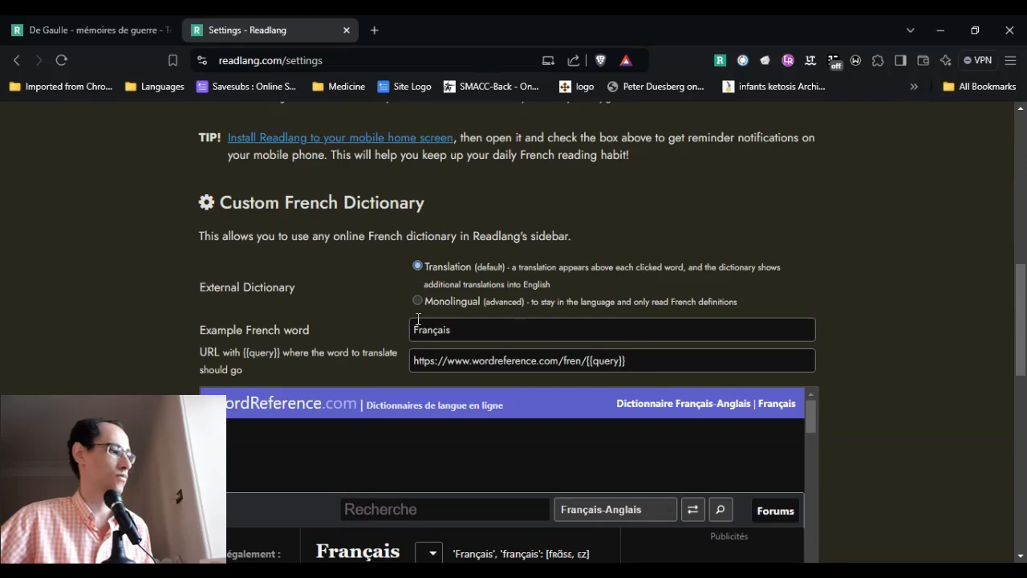
scroll(486, 325, "down", 1)
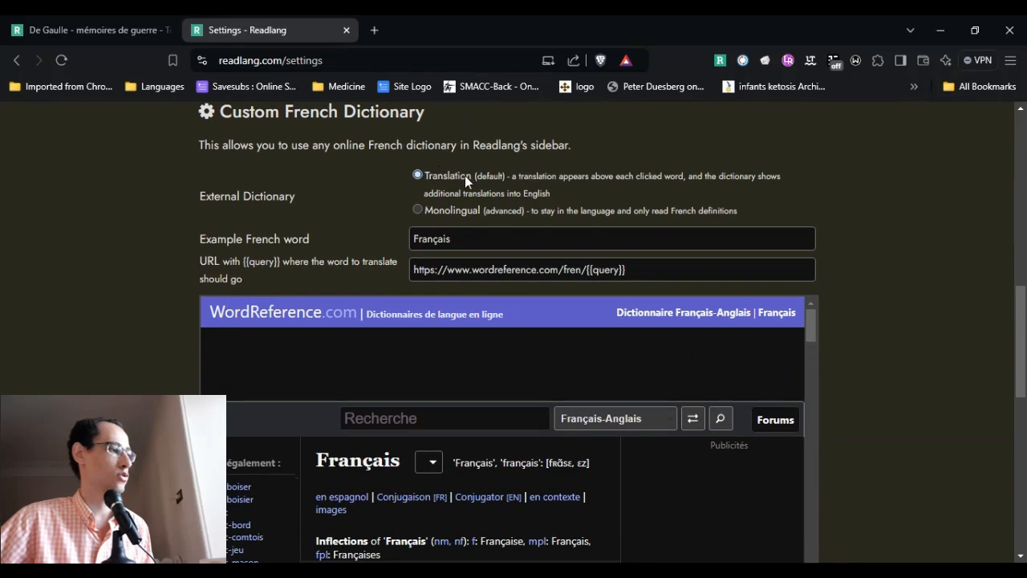
Step: Try the Monolingual option for the external French dictionary, and switch it back to Translation
left_click(419, 212)
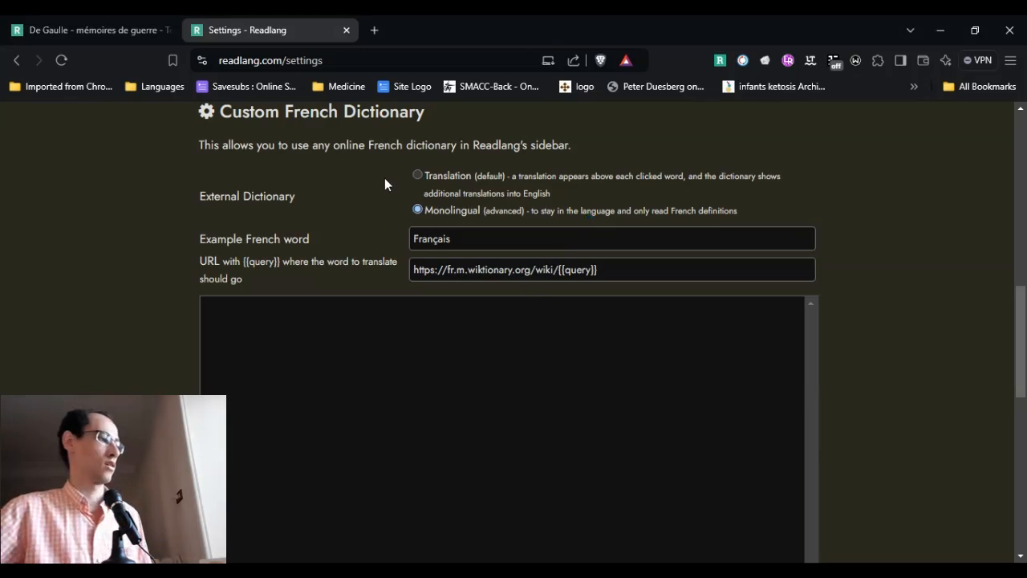
scroll(403, 246, "down", 2)
scroll(403, 245, "up", 3)
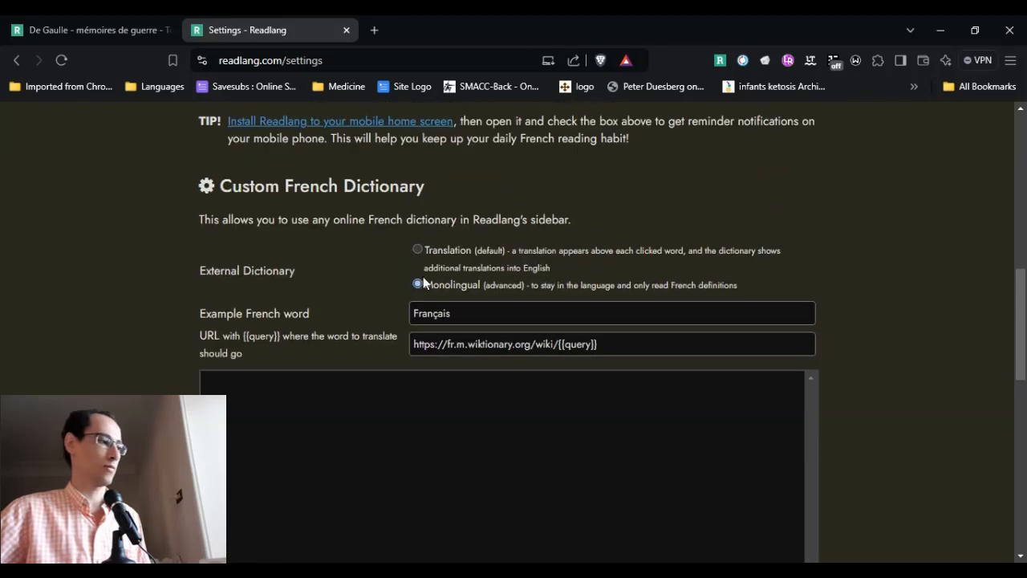
left_click(417, 249)
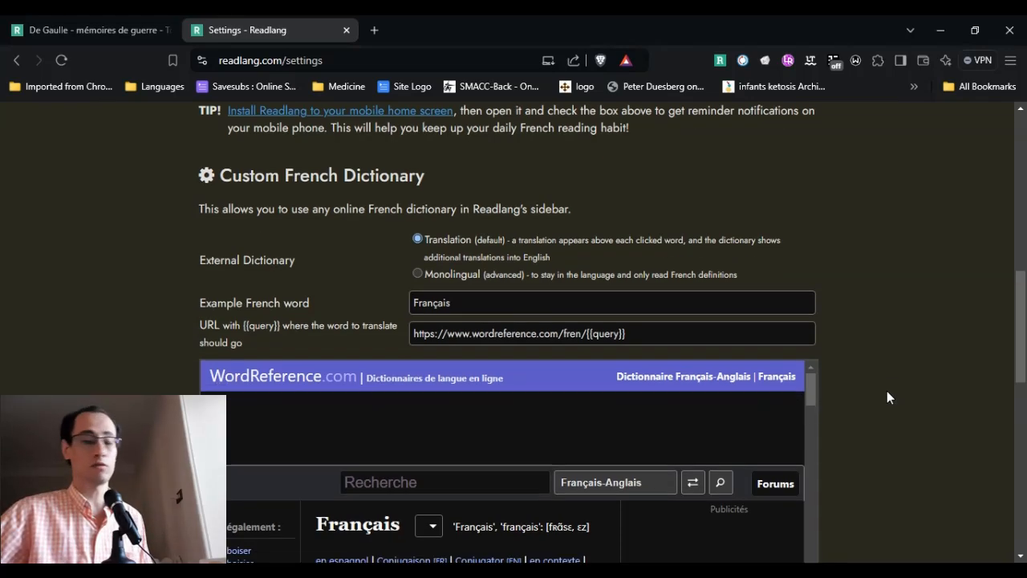
Step: Examine the custom dictionary's query URL and the WordReference preview for the example word "Français"
scroll(887, 391, "down", 3)
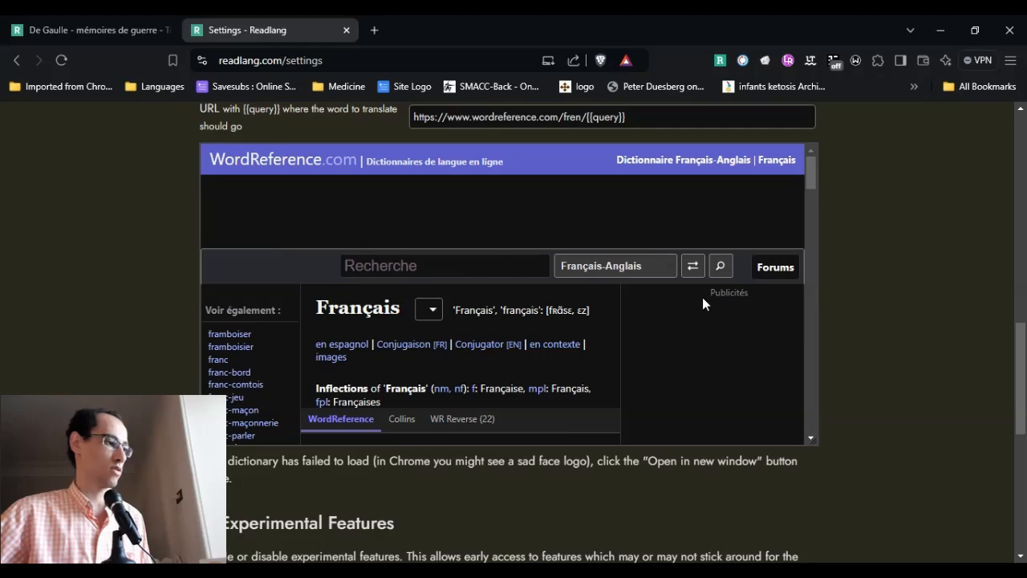
scroll(702, 304, "up", 2)
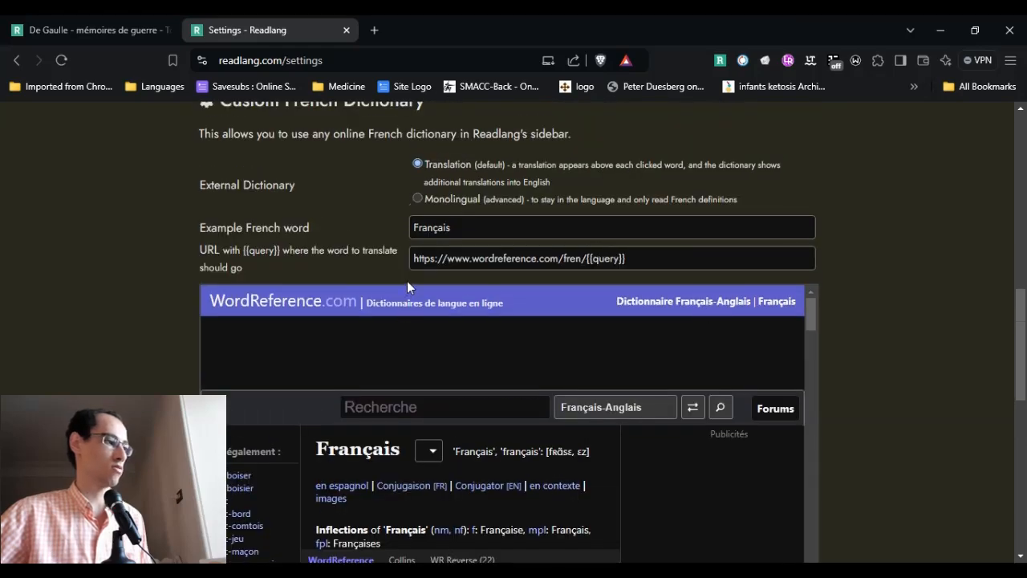
scroll(503, 367, "down", 2)
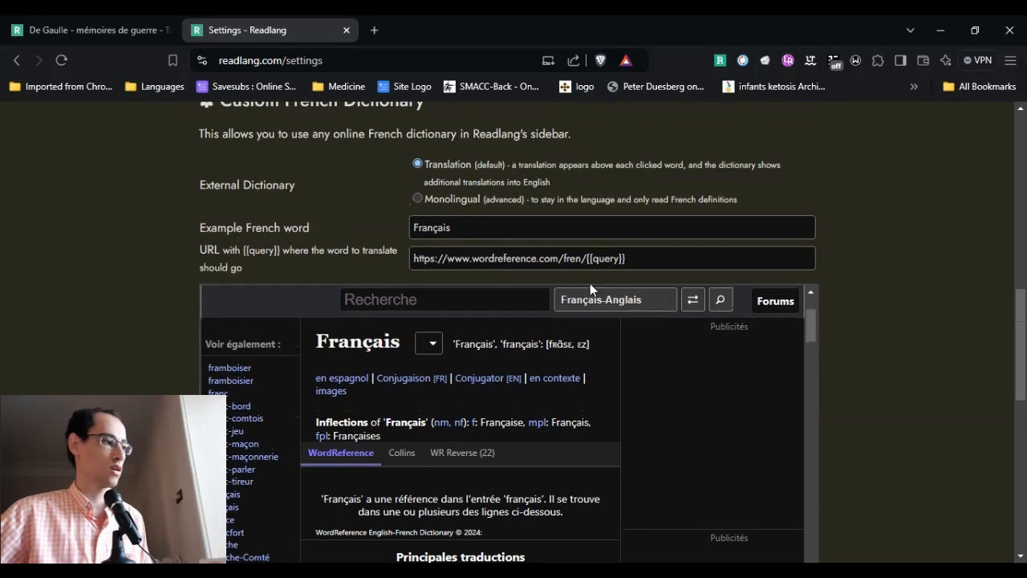
left_click_drag(674, 259, 396, 284)
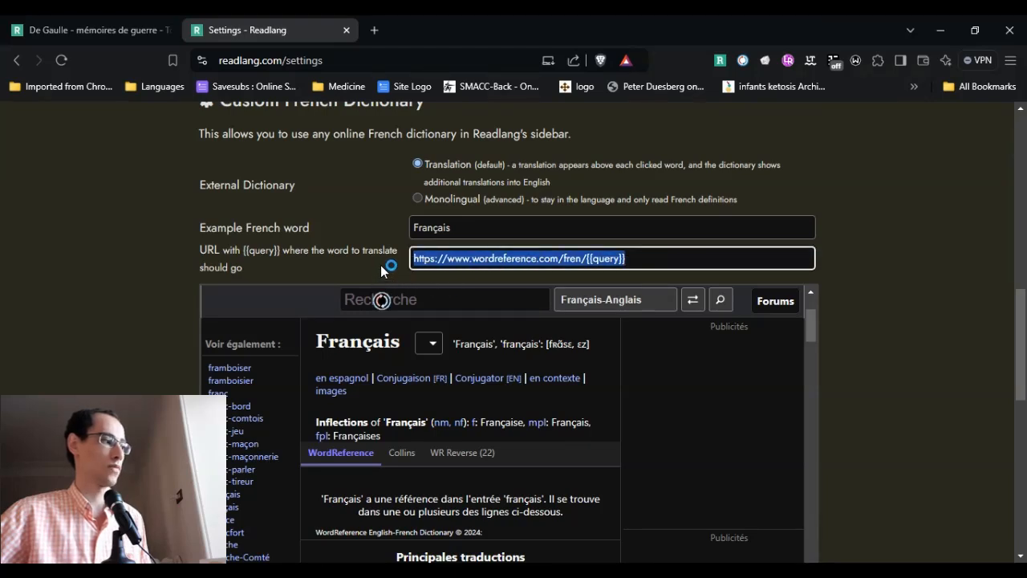
left_click(378, 271)
scroll(805, 314, "down", 2)
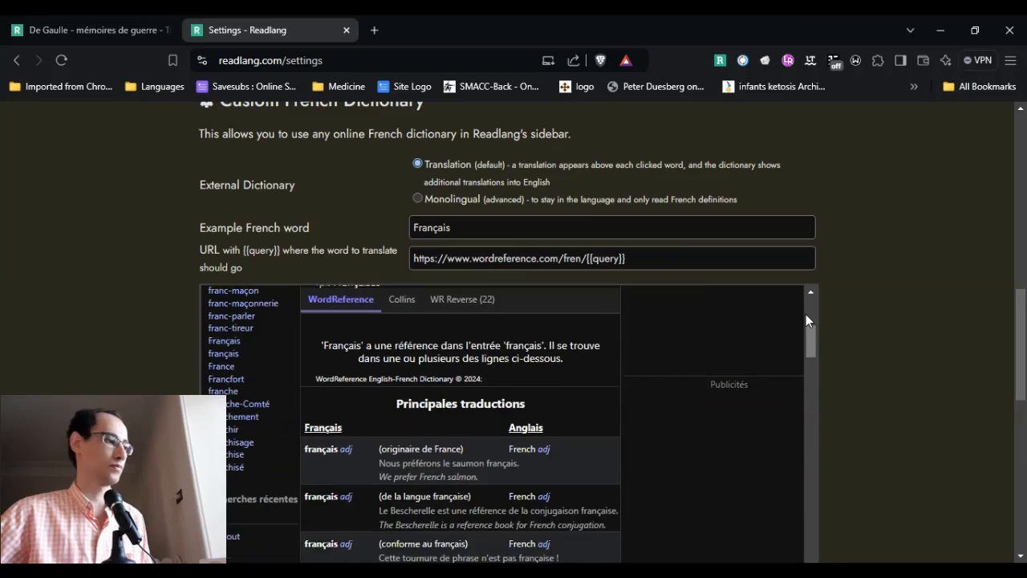
Step: Review the experimental features and account data options, and close the settings to return to the De Gaulle text
scroll(869, 416, "down", 2)
scroll(868, 423, "down", 3)
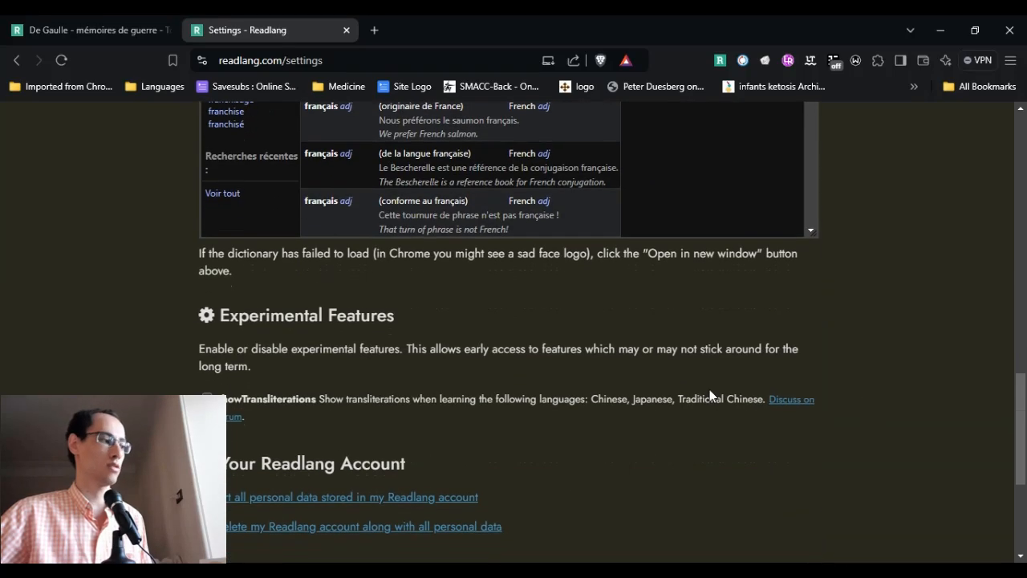
scroll(709, 393, "down", 2)
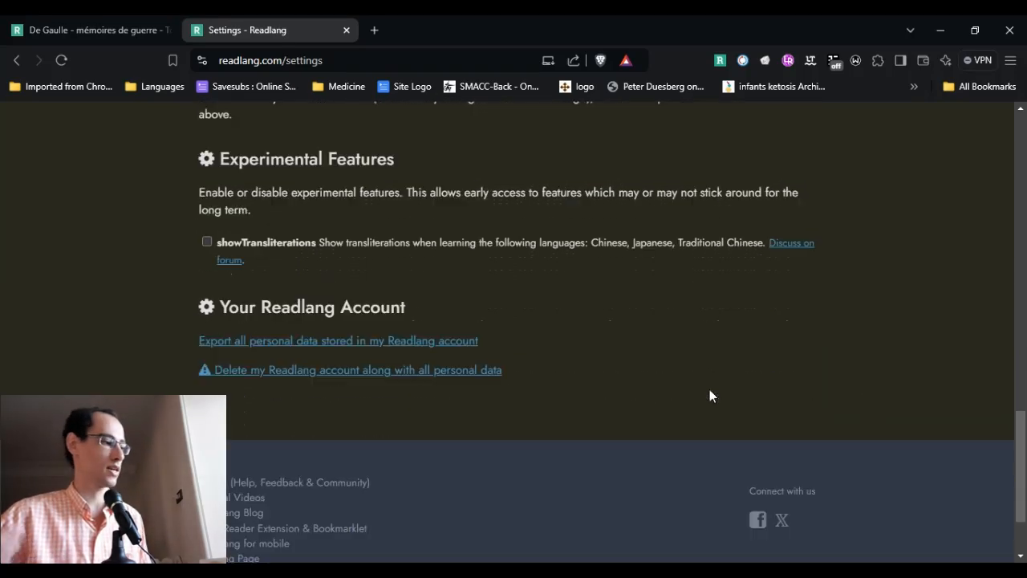
scroll(709, 389, "up", 10)
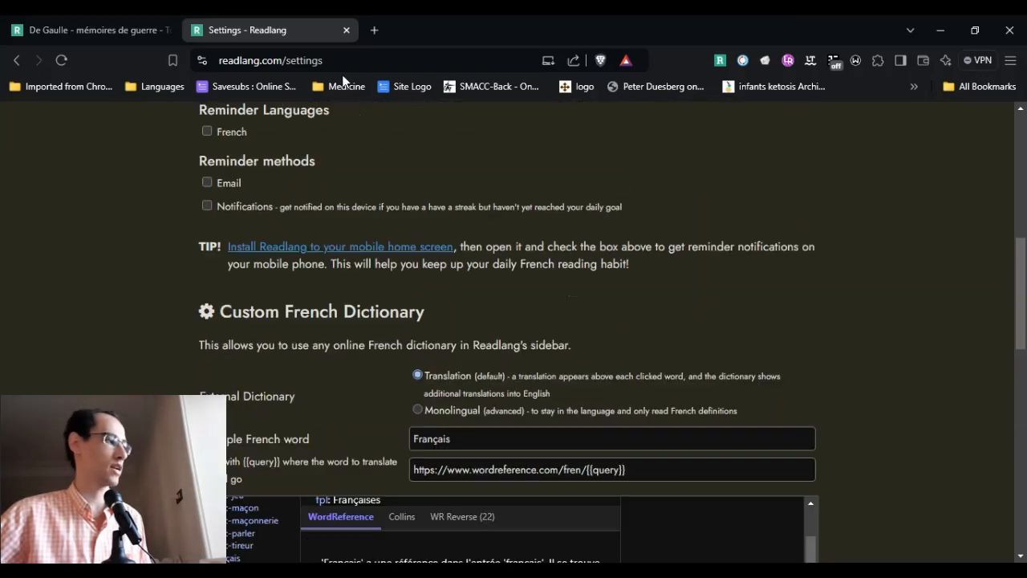
left_click(347, 32)
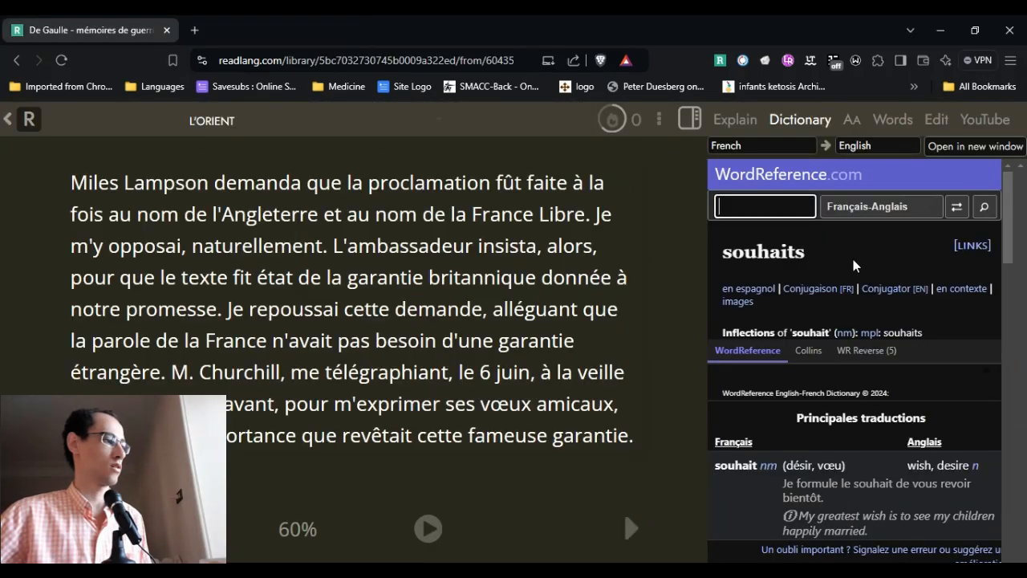
Step: Open the reader's text display options, try a larger font, and reduce the font to two sizes below the original
left_click(851, 120)
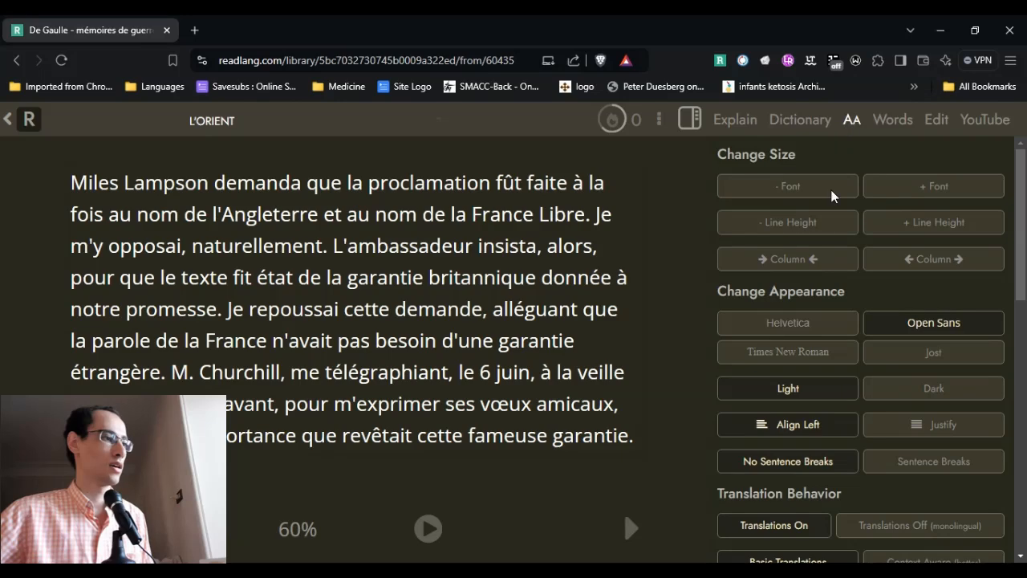
scroll(808, 337, "down", 3)
scroll(809, 337, "up", 3)
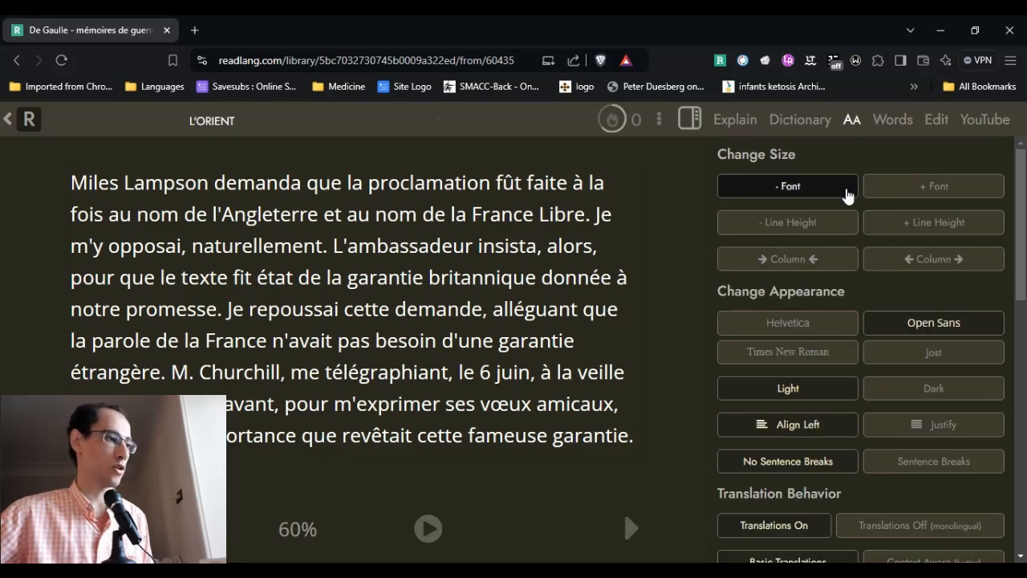
left_click(907, 192)
left_click(907, 195)
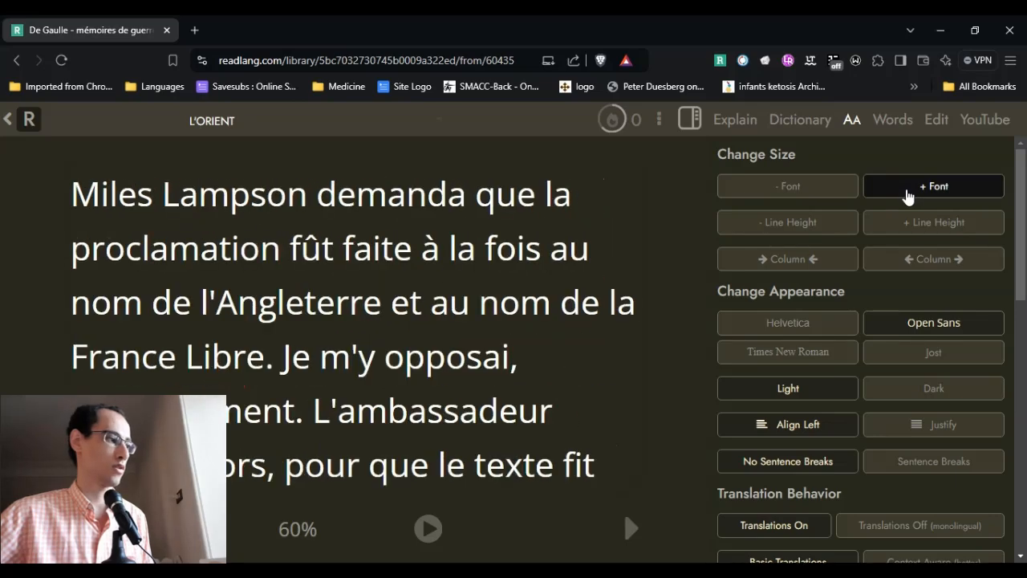
left_click(844, 190)
left_click(844, 190)
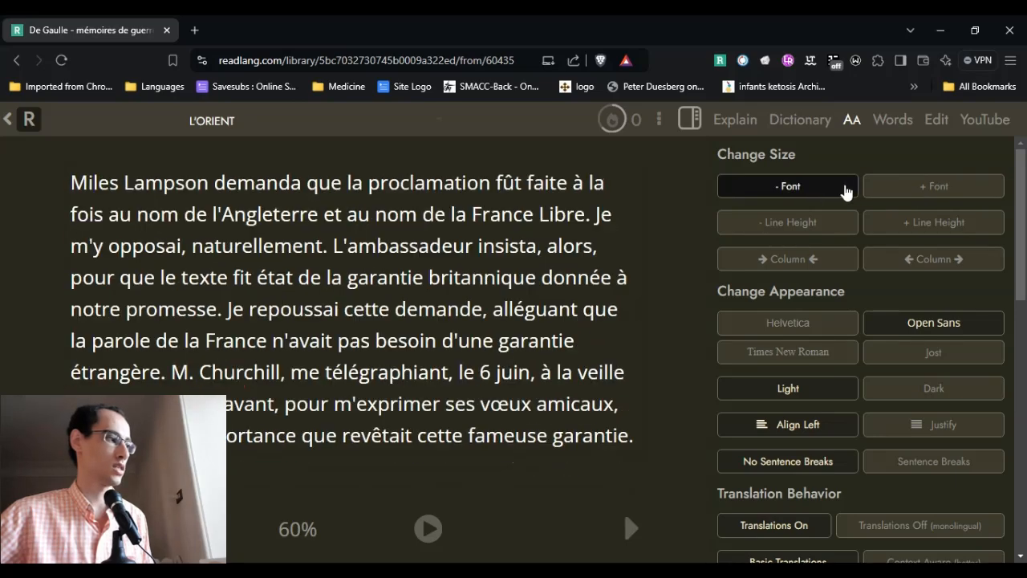
left_click(844, 190)
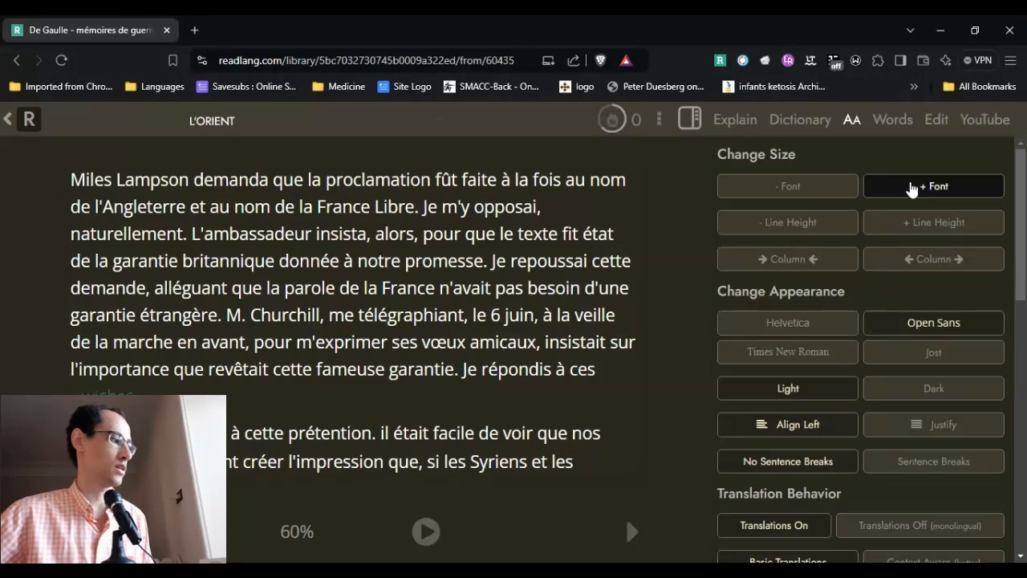
left_click(845, 193)
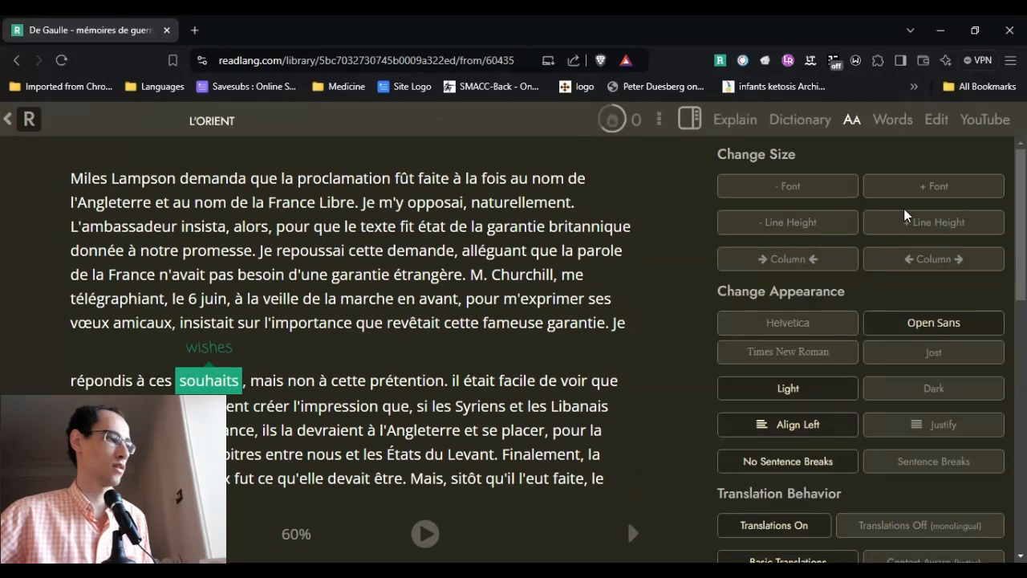
Step: Try looser and tighter line heights, settle on slightly tighter spacing, and widen the text column before restoring its width
left_click(921, 233)
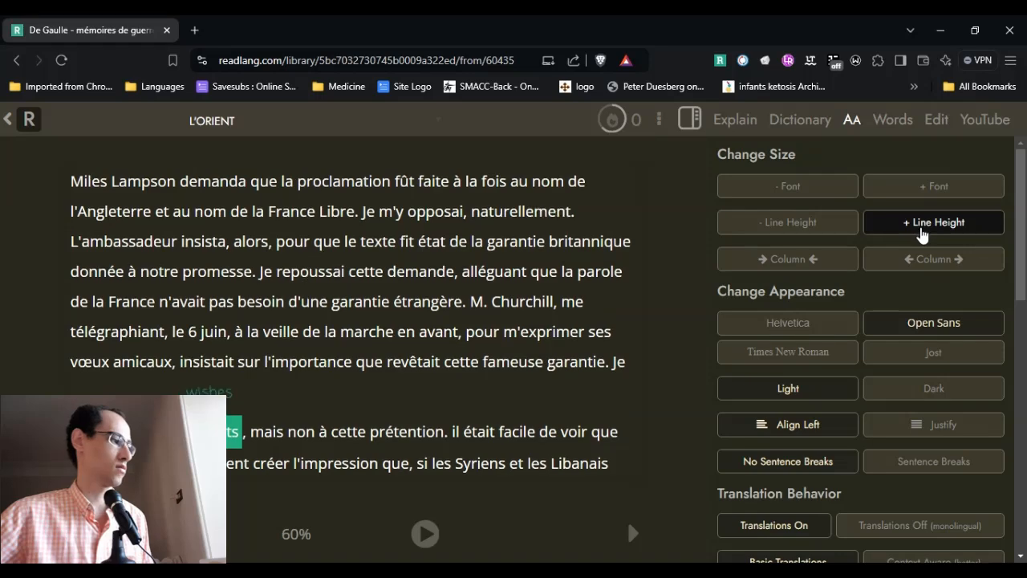
left_click(797, 228)
left_click(797, 228)
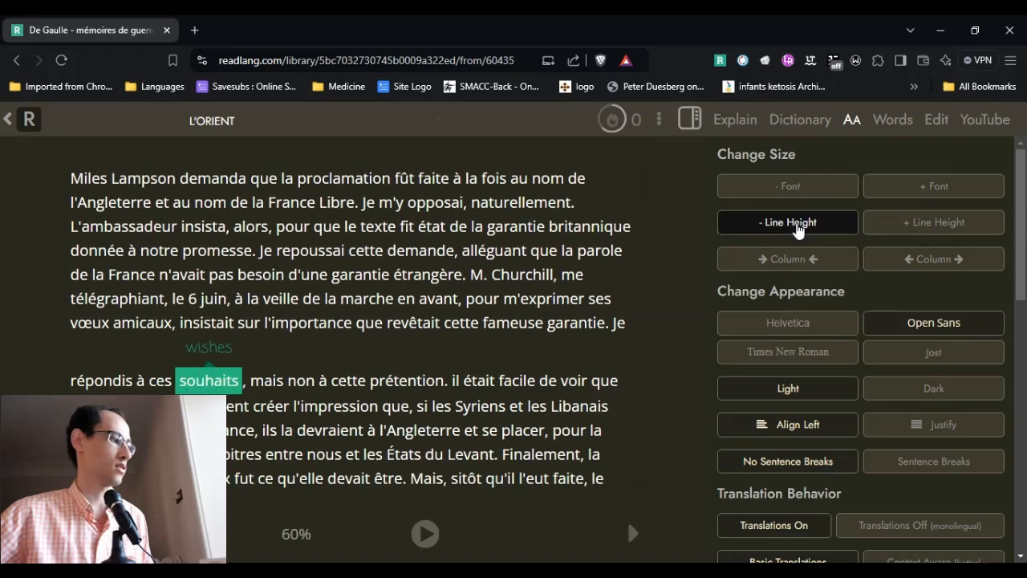
left_click(797, 229)
left_click(796, 228)
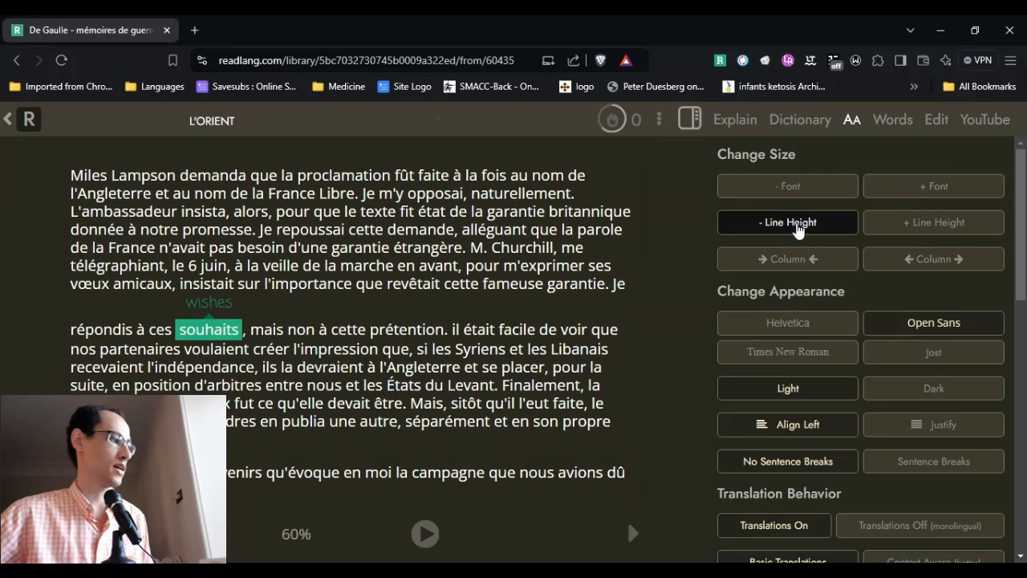
left_click(909, 224)
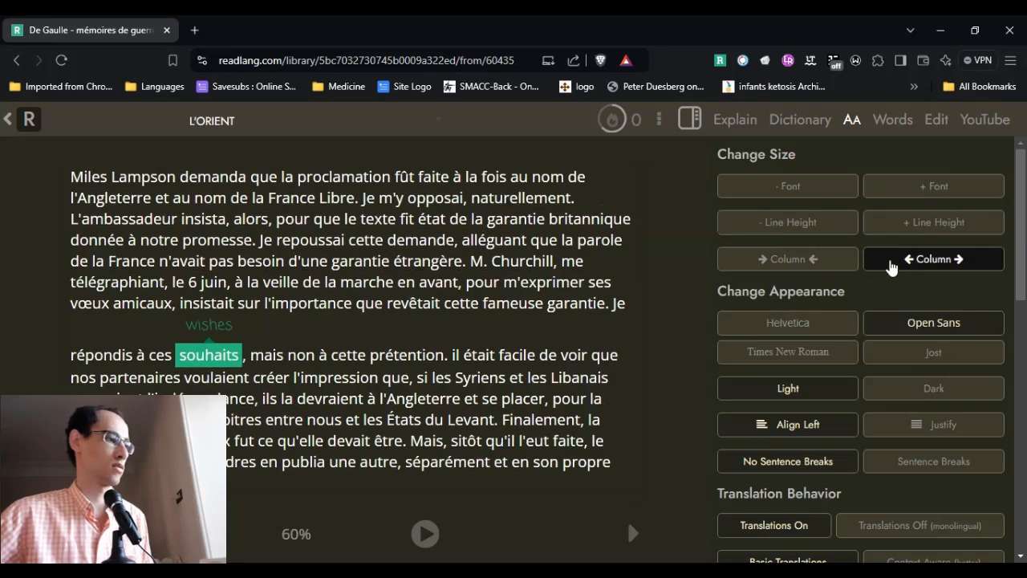
left_click(890, 263)
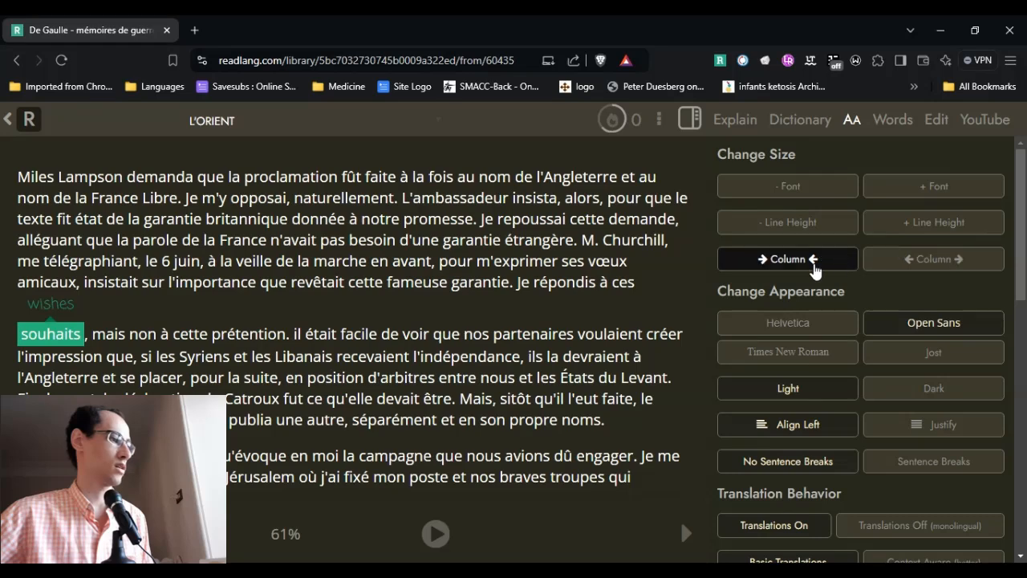
left_click(813, 265)
Step: Compare the Helvetica and Open Sans fonts on the text, and set the font to Times New Roman
scroll(814, 269, "down", 1)
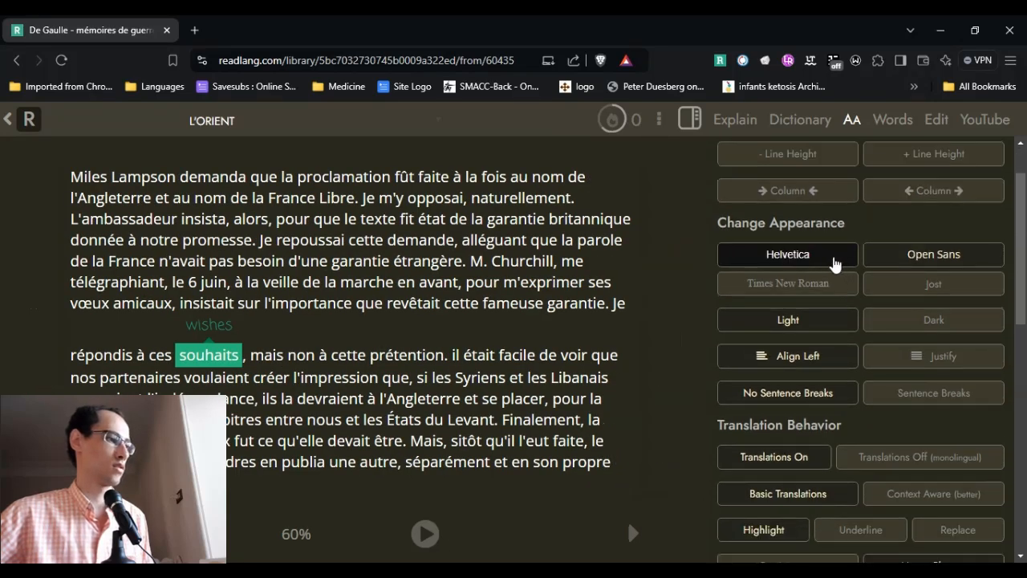
left_click(834, 264)
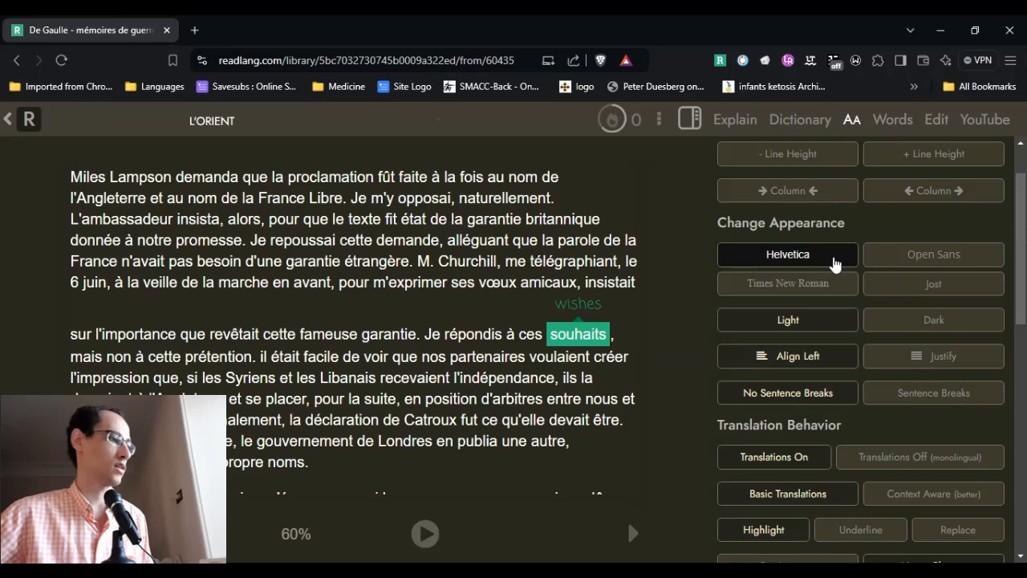
left_click(911, 259)
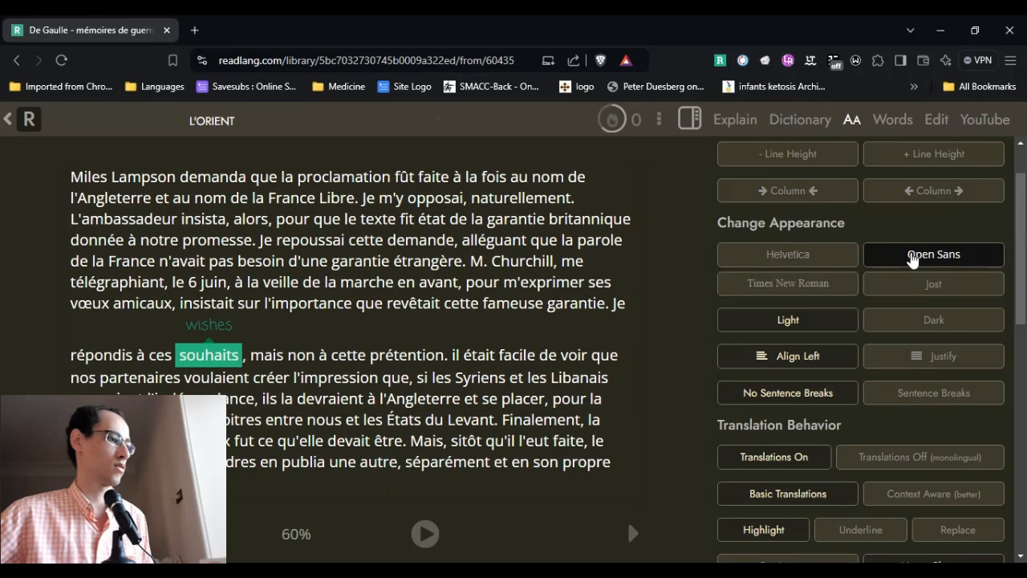
left_click(798, 252)
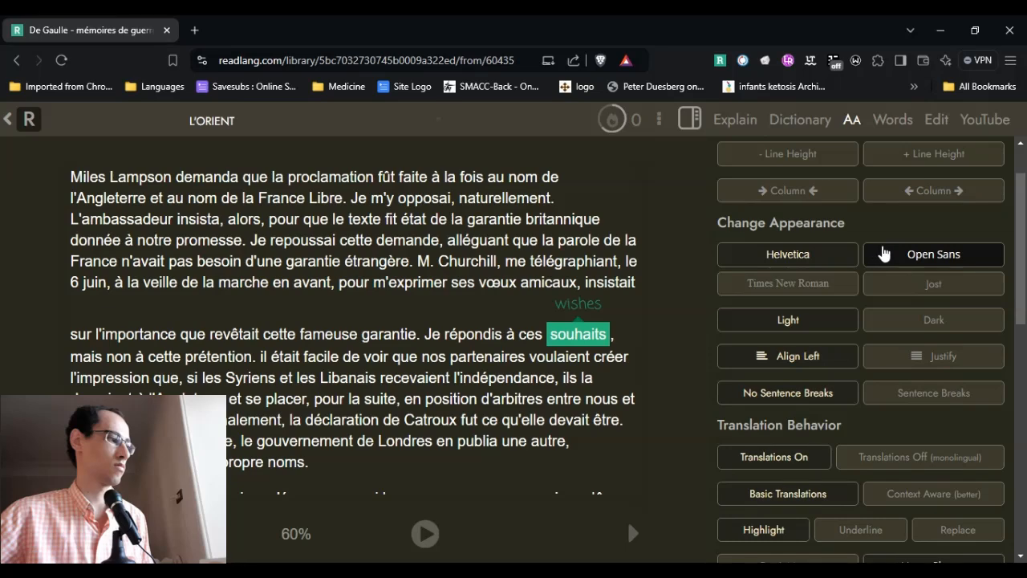
left_click(883, 253)
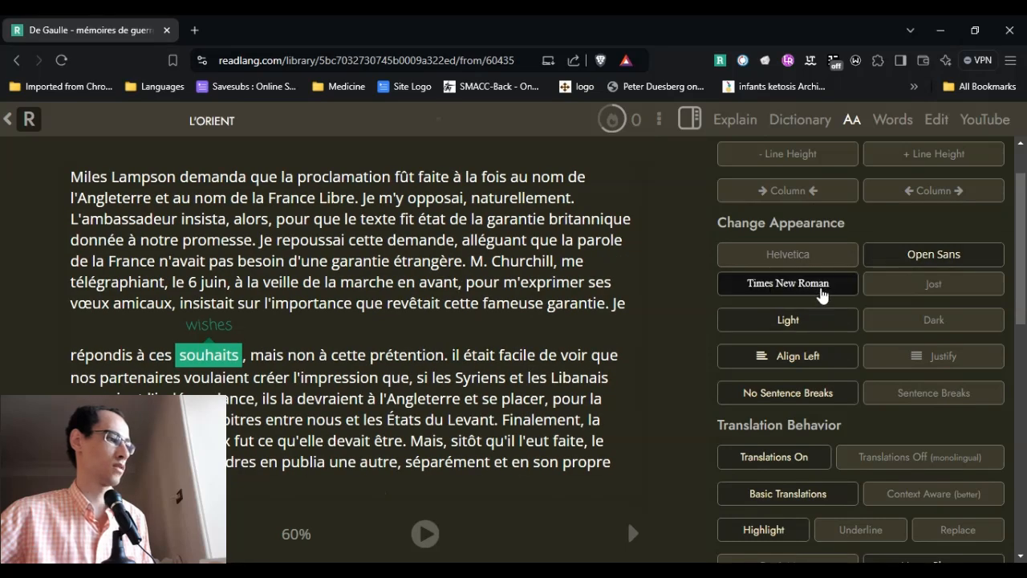
left_click(822, 294)
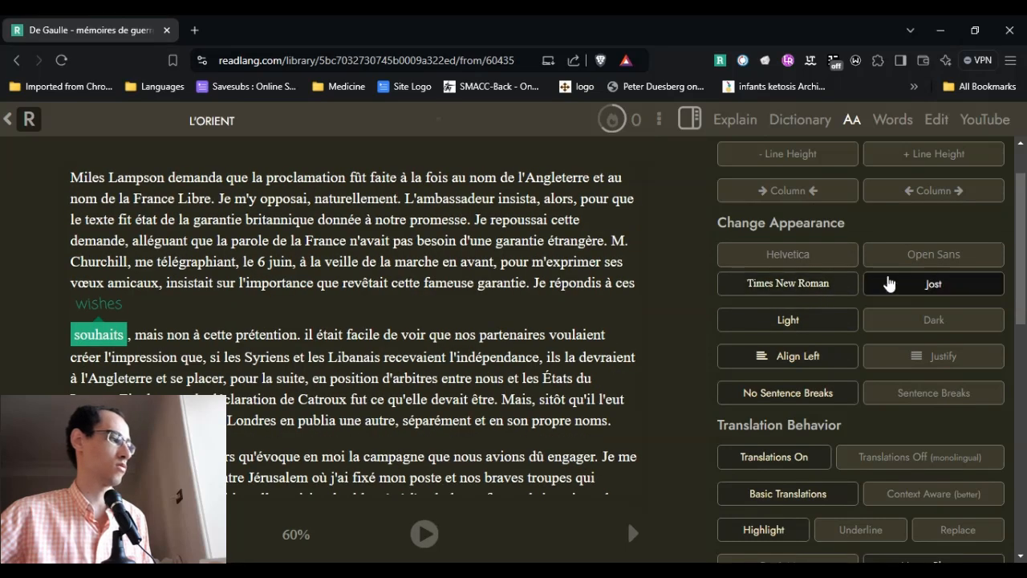
Step: Compare the Open Sans, Times New Roman and Jost fonts on the text, and set the font to Open Sans
left_click(897, 267)
left_click(847, 285)
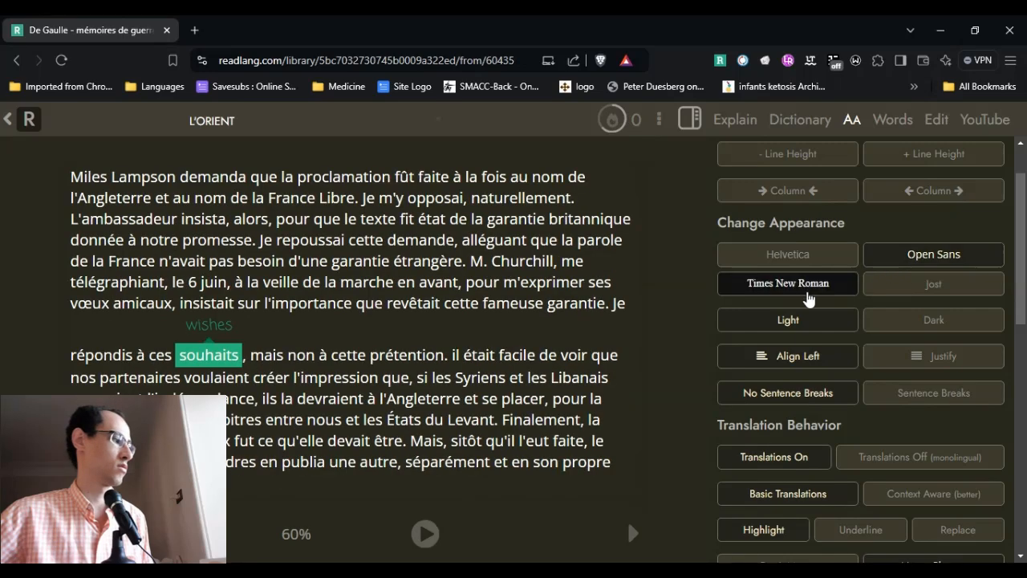
left_click(874, 281)
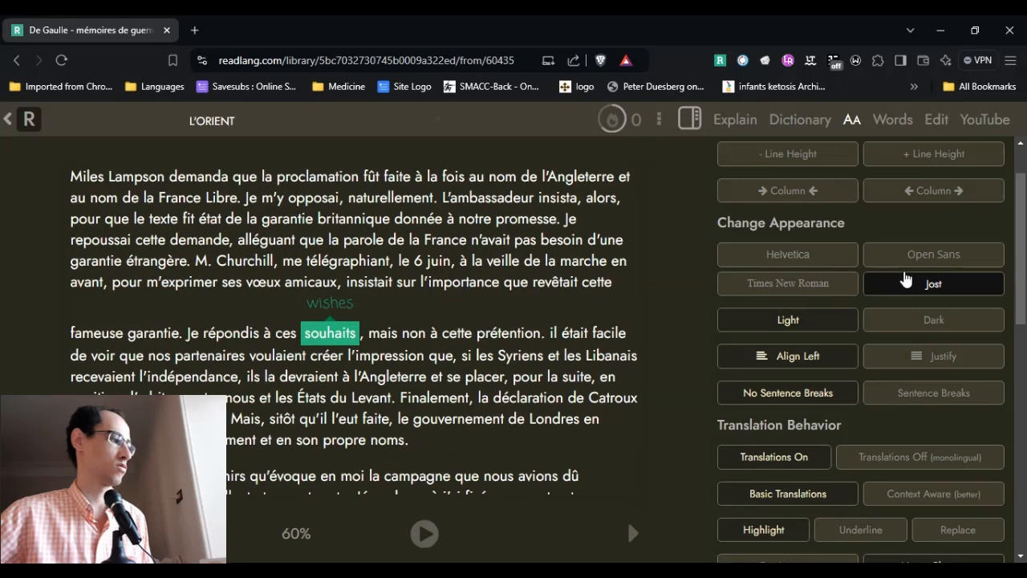
left_click(795, 284)
left_click(868, 258)
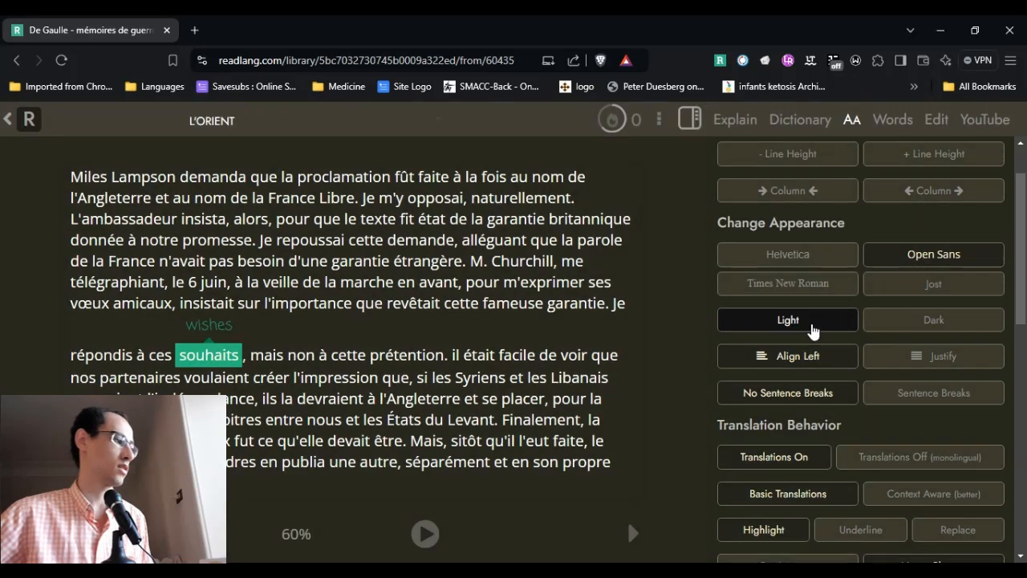
Step: Try justified alignment on the De Gaulle text and restore left alignment
scroll(941, 354, "down", 3)
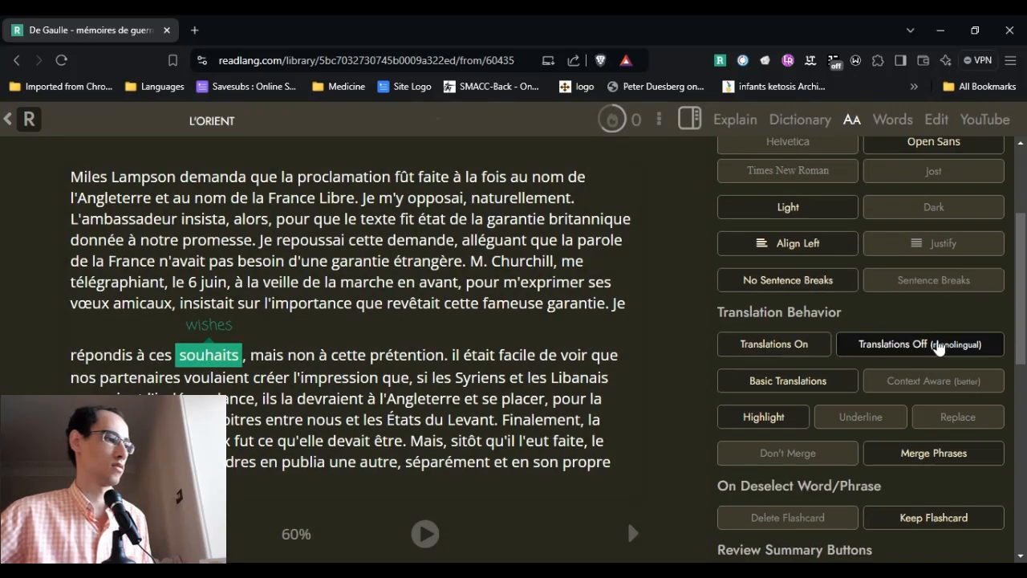
left_click(921, 242)
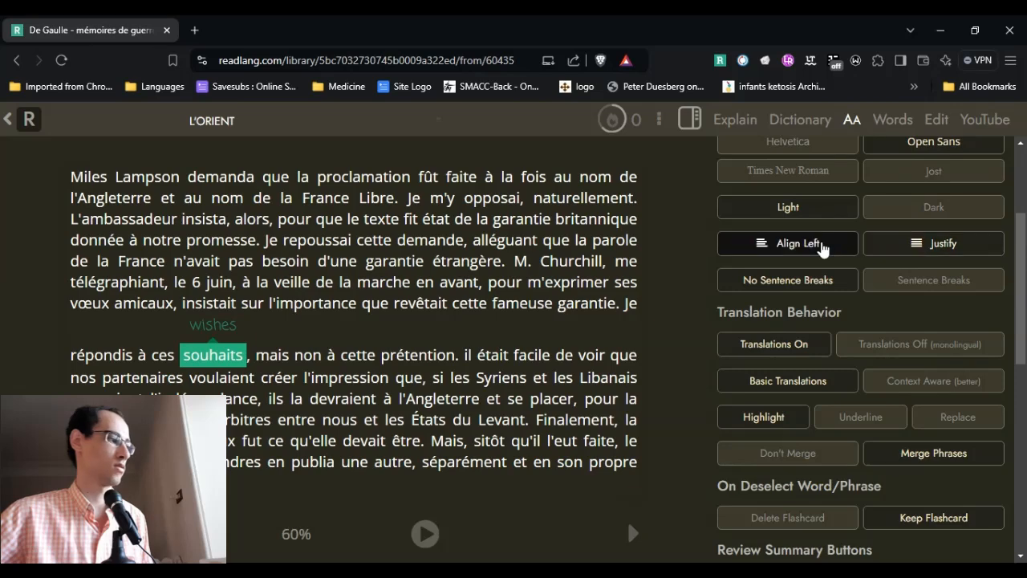
left_click(822, 249)
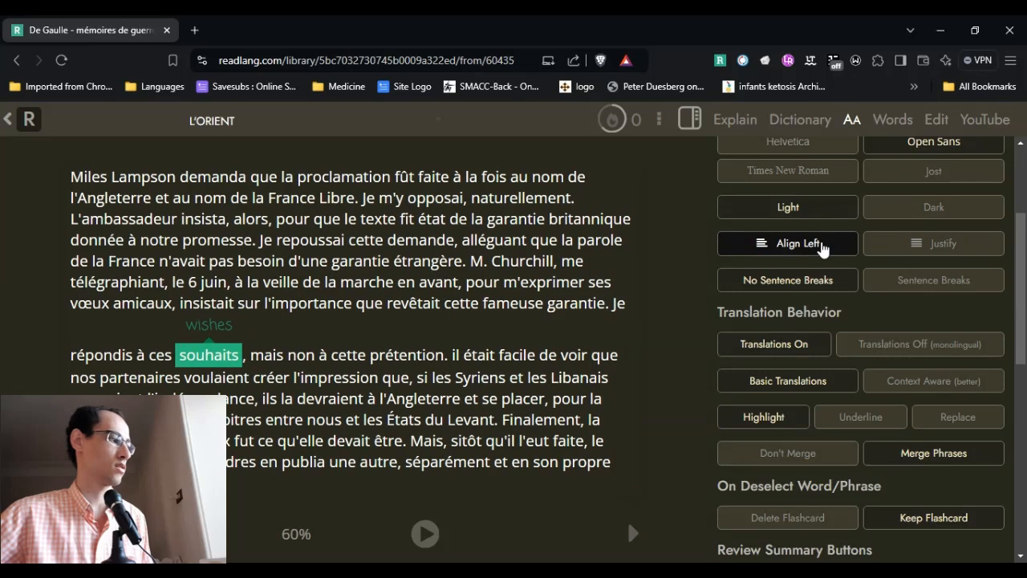
Step: Try to enable context-aware translations in the translation behavior options, and dismiss the premium upgrade offer
scroll(774, 337, "down", 1)
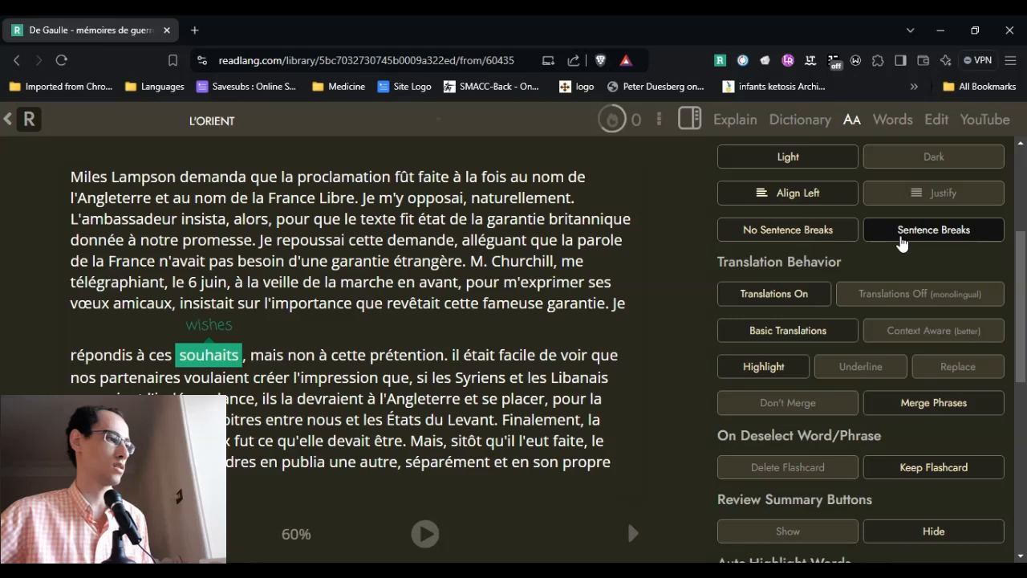
scroll(824, 320, "down", 1)
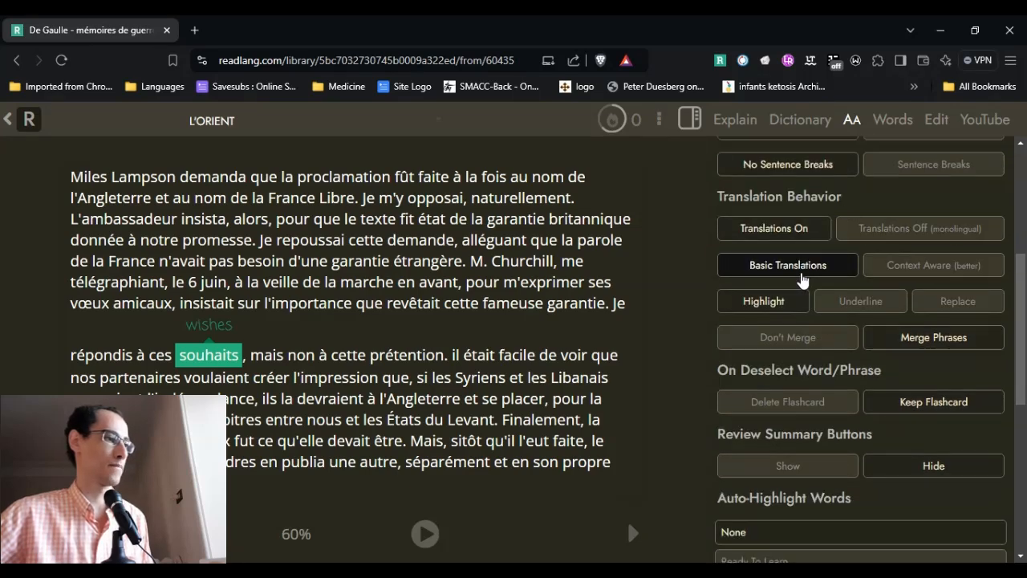
scroll(913, 276, "down", 1)
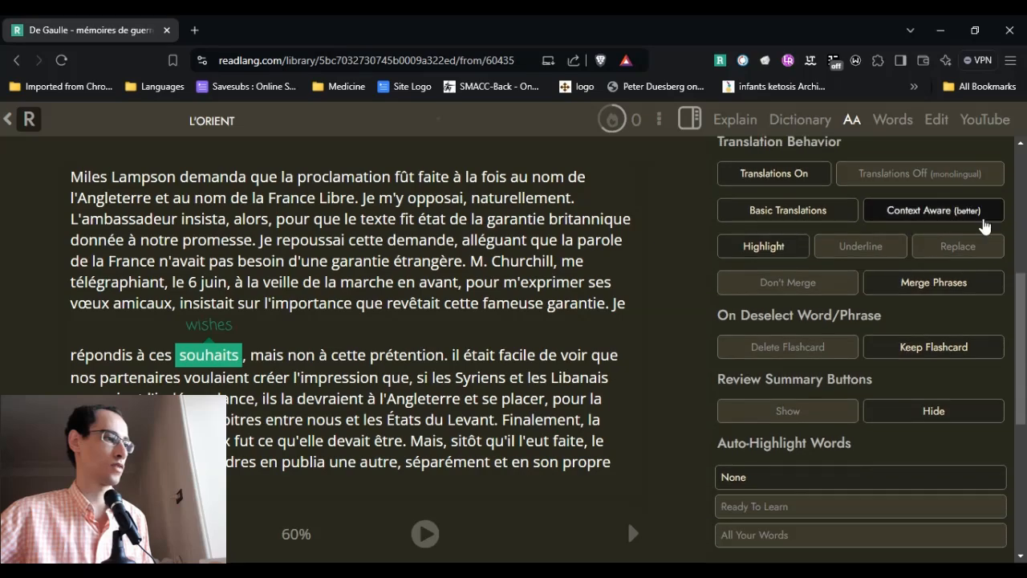
left_click(971, 221)
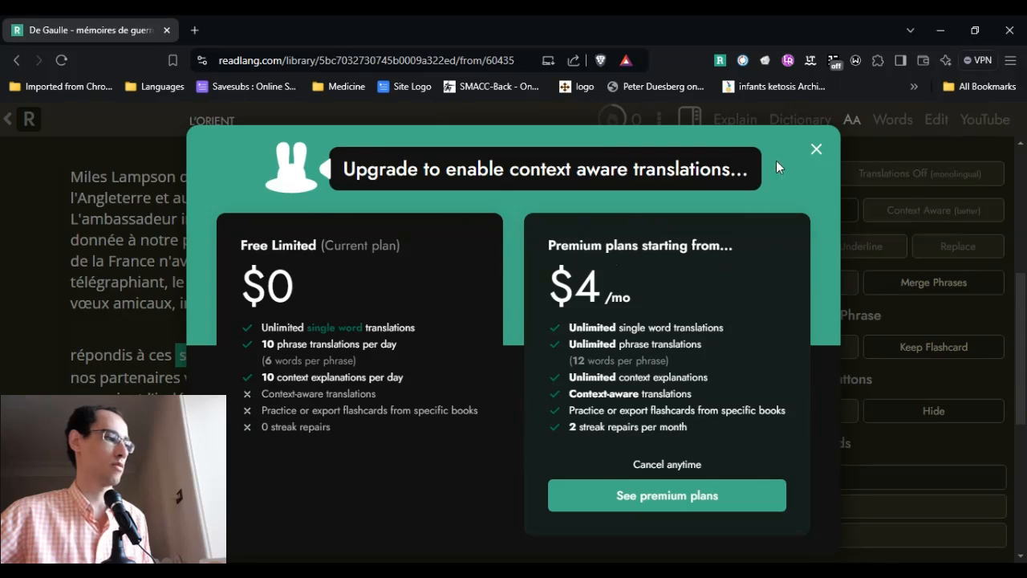
left_click(817, 150)
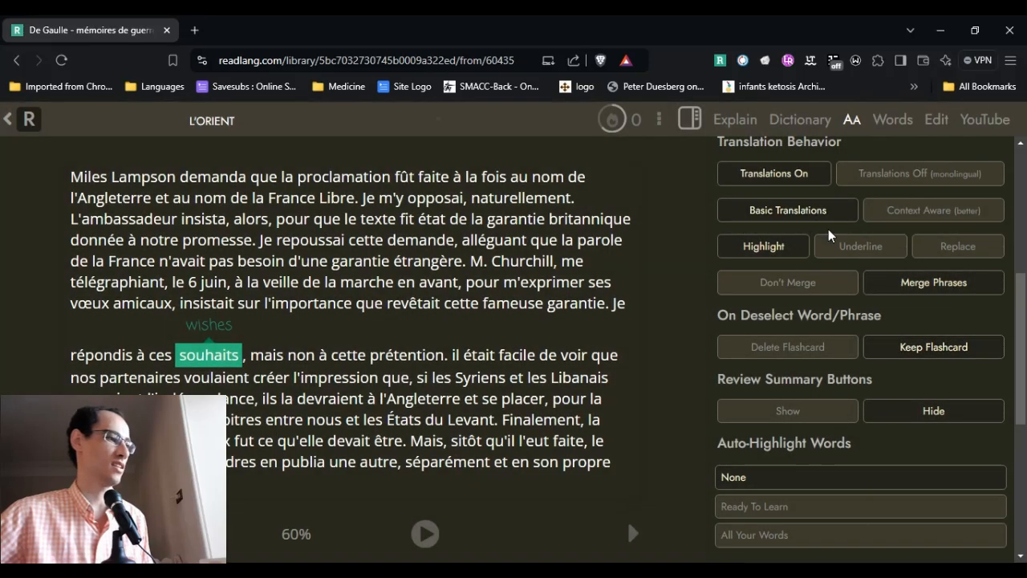
Step: Compare the Underline and Replace translation styles, return to Highlight, and clear the translation of "souhaits" in the text
scroll(891, 289, "down", 1)
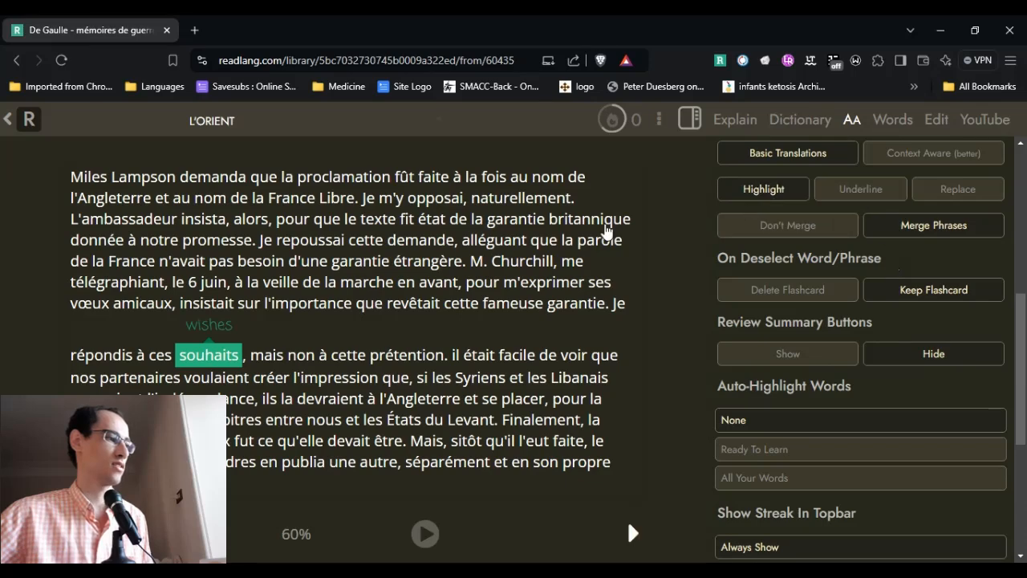
left_click(840, 192)
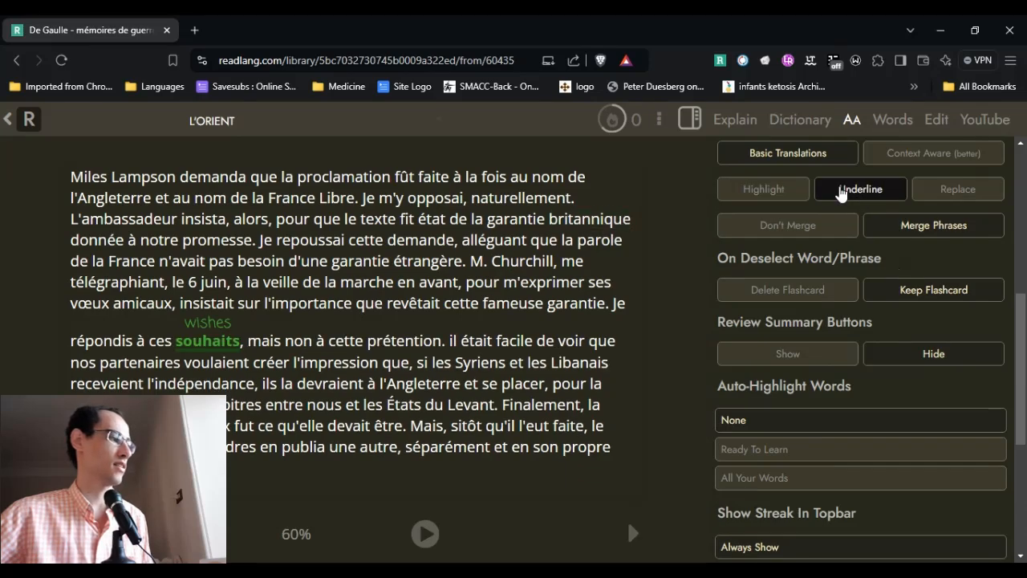
left_click(958, 189)
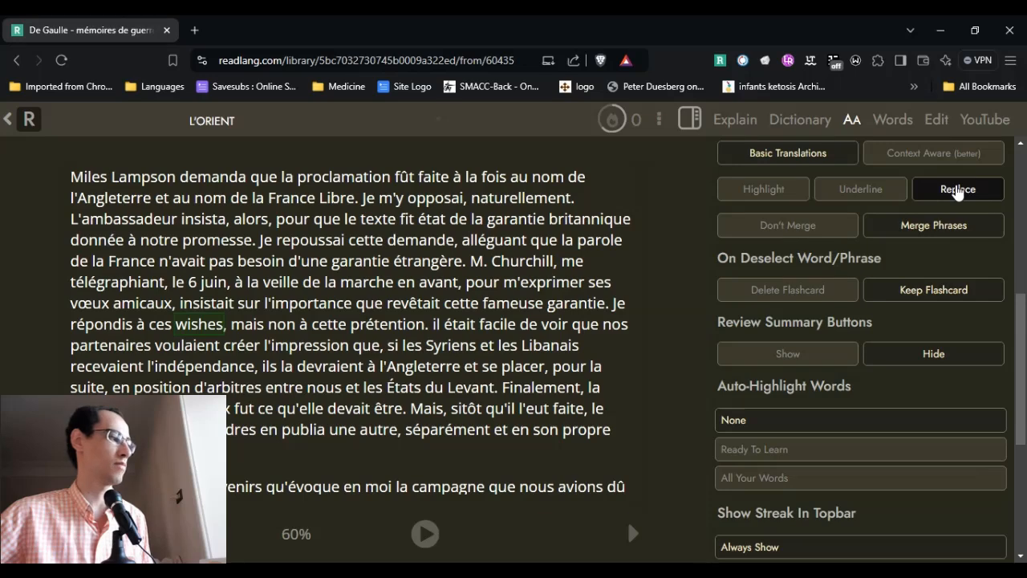
left_click(890, 196)
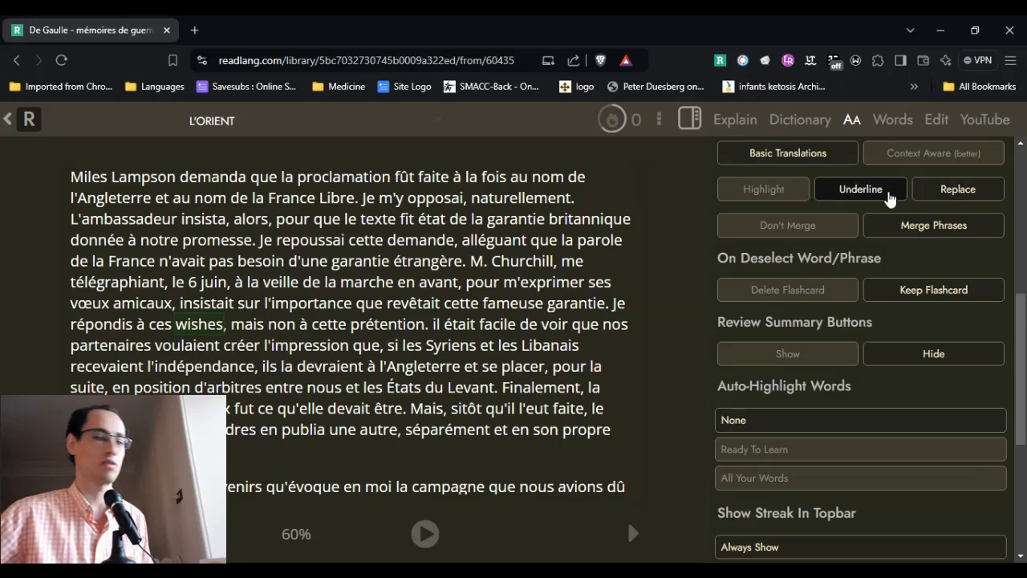
left_click(782, 193)
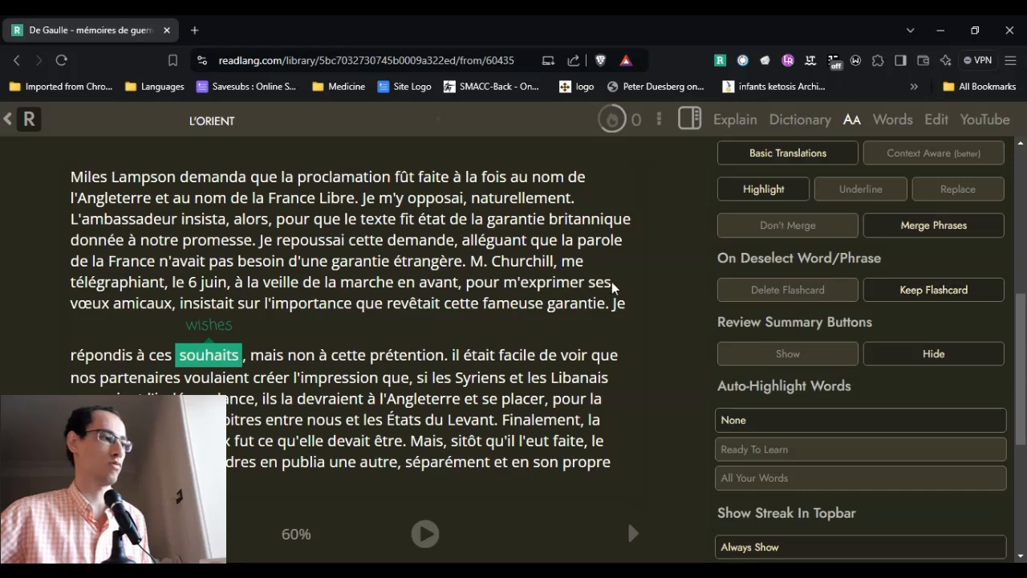
left_click(200, 360)
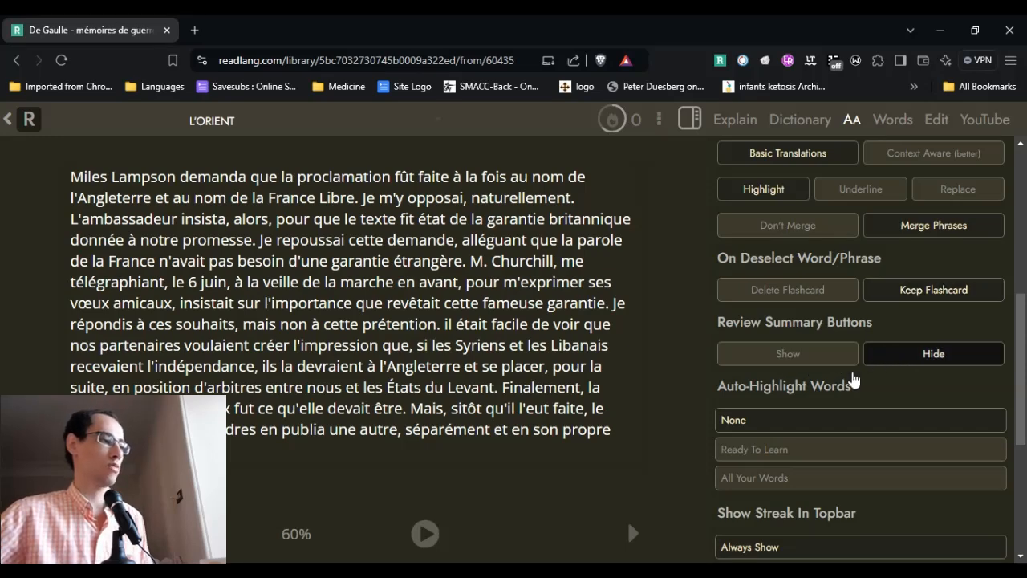
Step: Review the auto-highlight words, topbar streak, and read-aloud voice and speed options
scroll(824, 410, "down", 3)
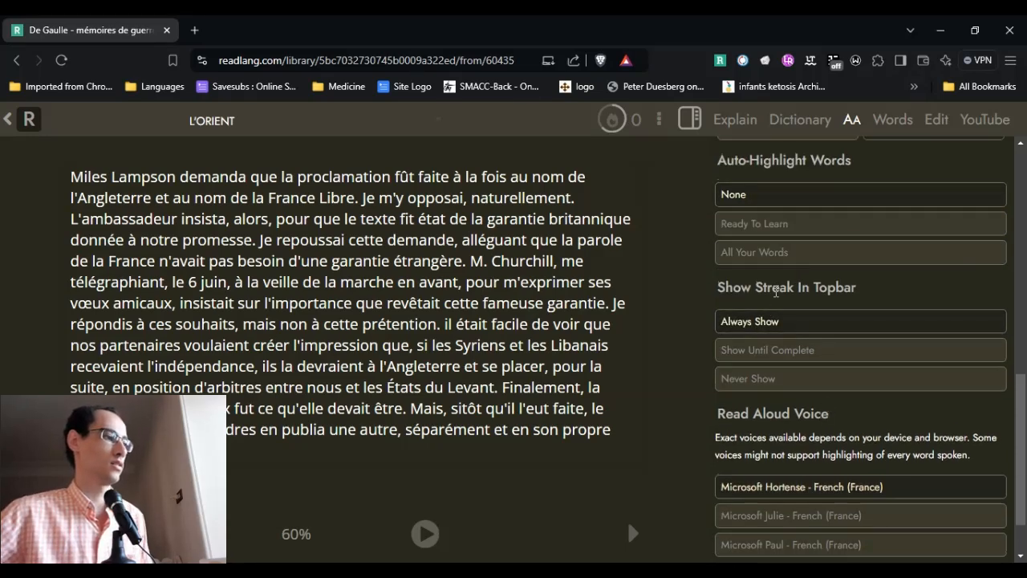
left_click(791, 378)
scroll(791, 381, "down", 1)
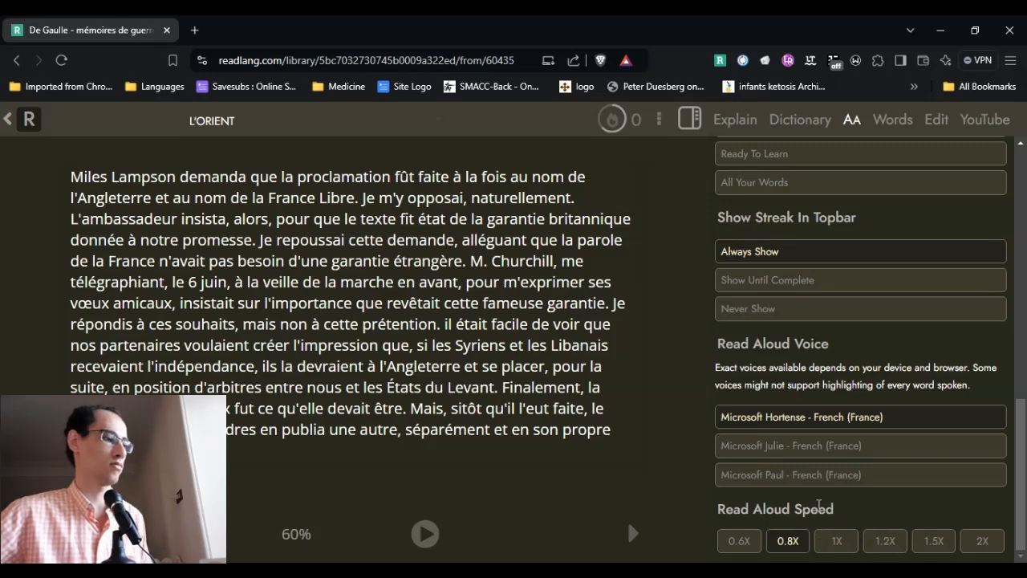
scroll(819, 504, "up", 8)
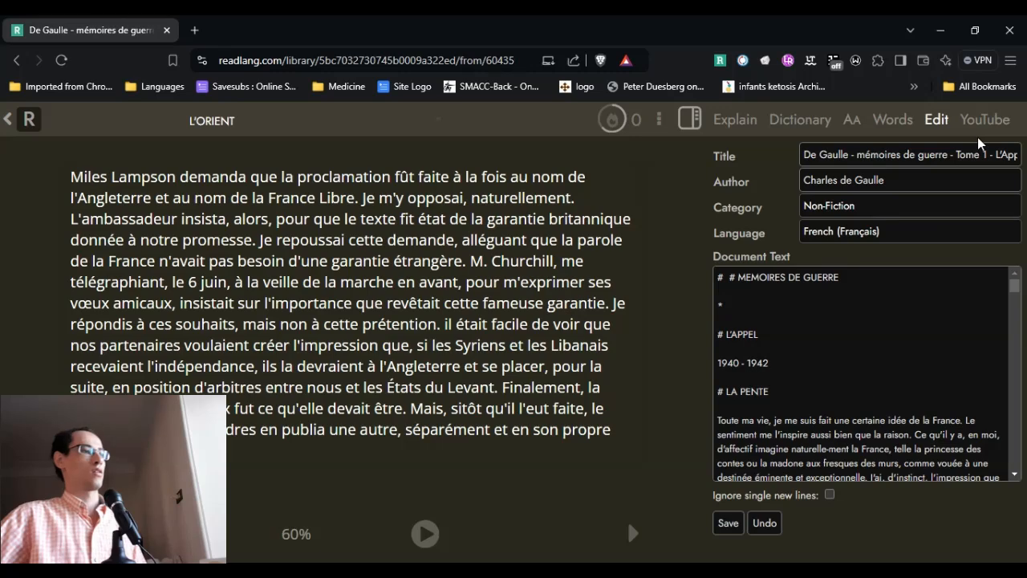
Step: Leave the De Gaulle text for the library, look at the public texts, and return to My Texts
left_click(7, 119)
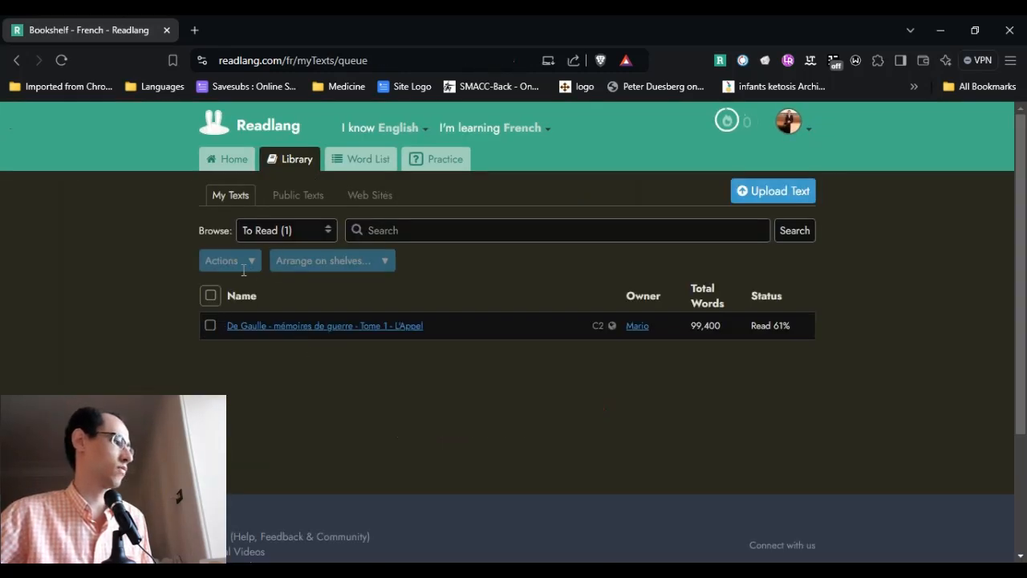
left_click(282, 199)
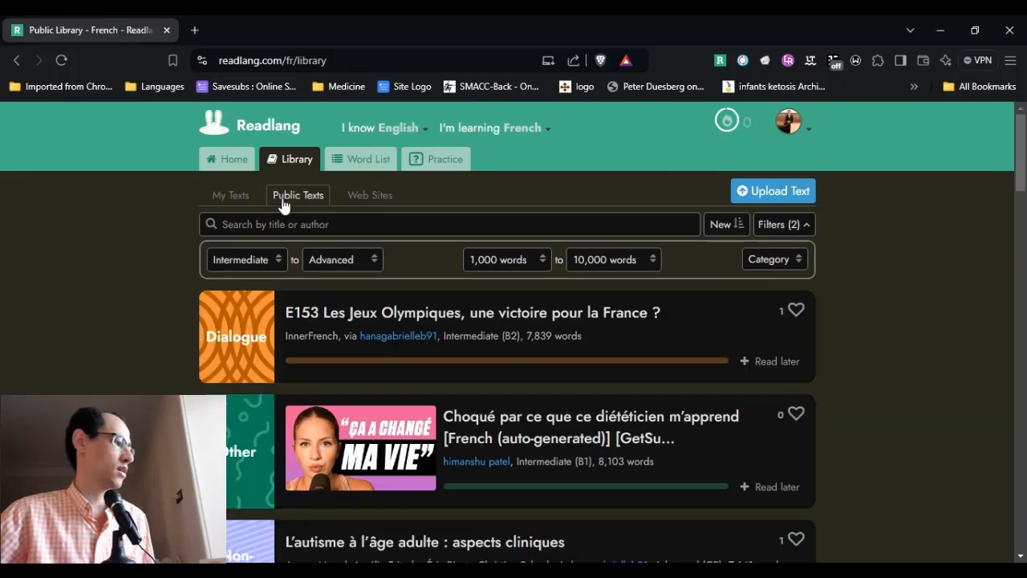
left_click(231, 196)
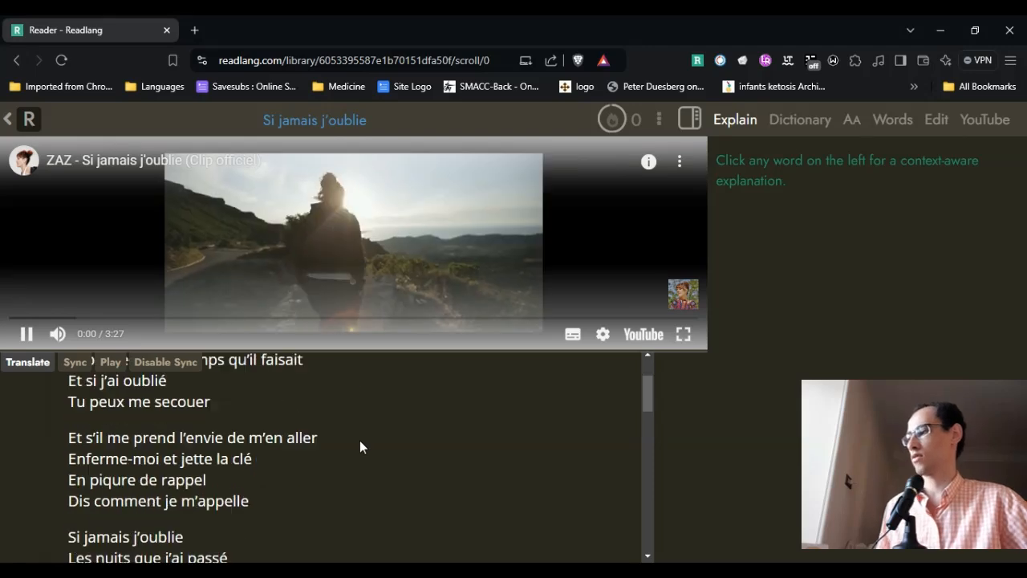
Step: Pause the "Si jamais j'oublie" music video and remove the synchronized YouTube video from the text
left_click(25, 334)
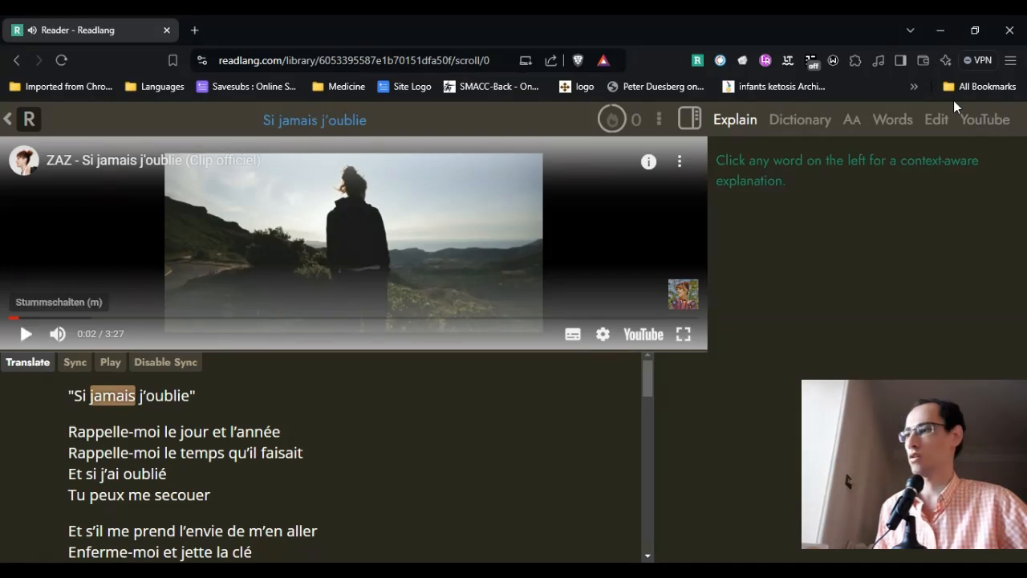
left_click(982, 119)
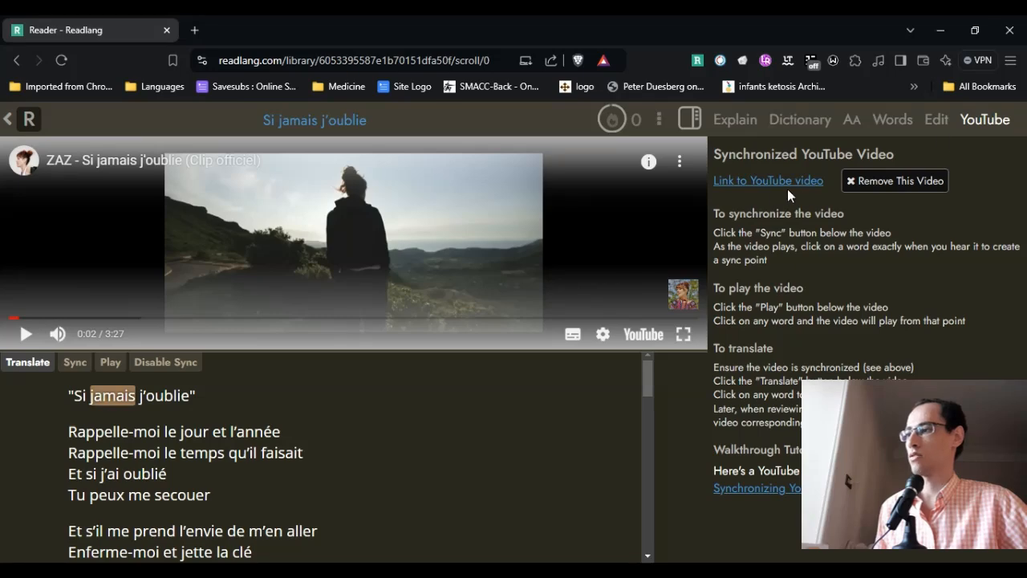
left_click(869, 181)
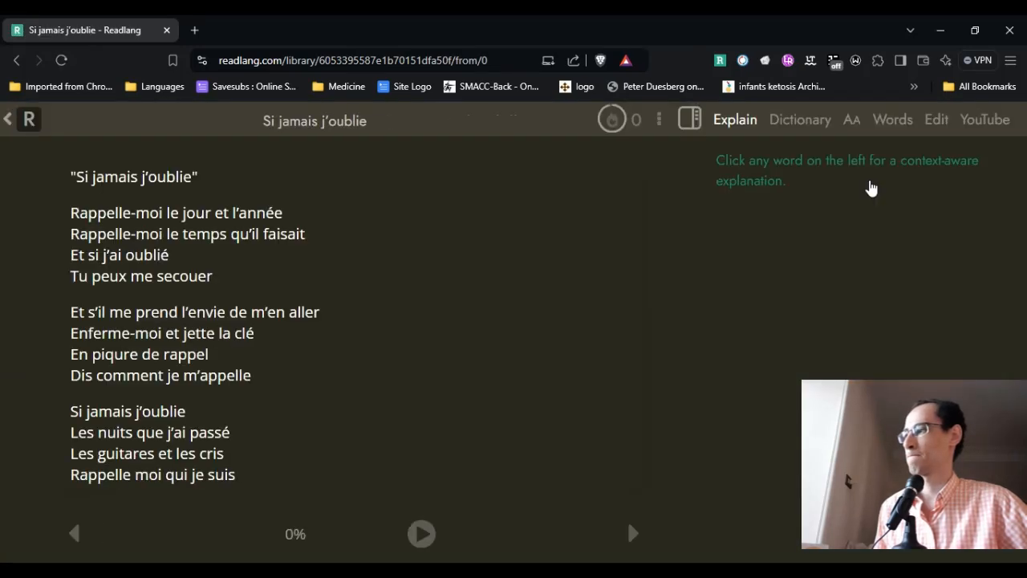
left_click(986, 120)
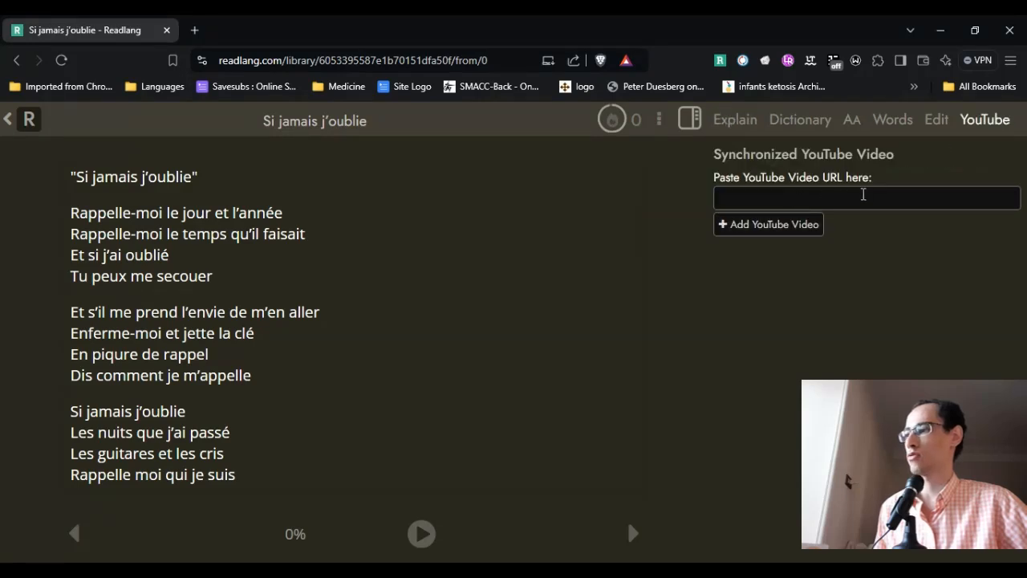
left_click(863, 194)
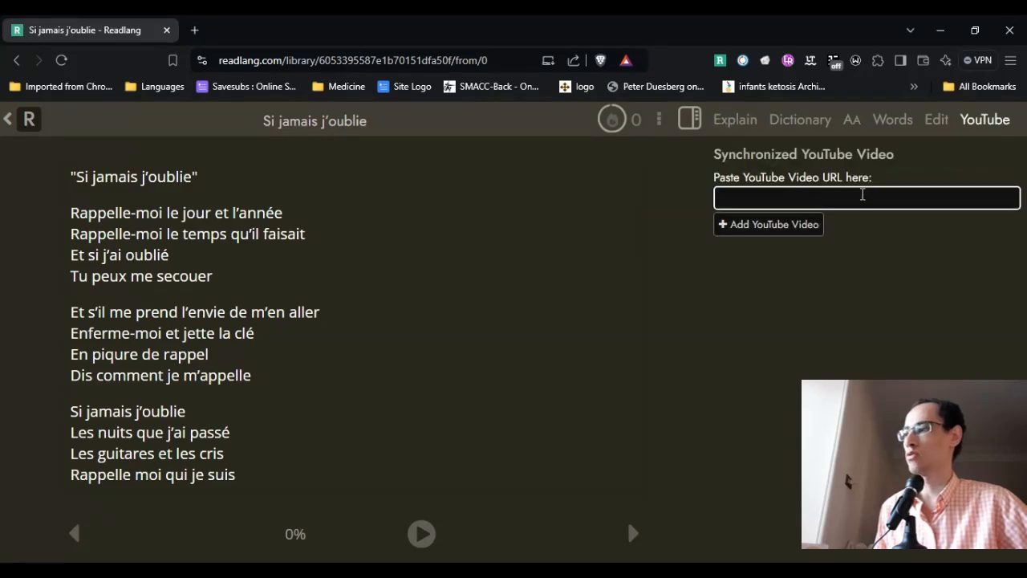
left_click(188, 33)
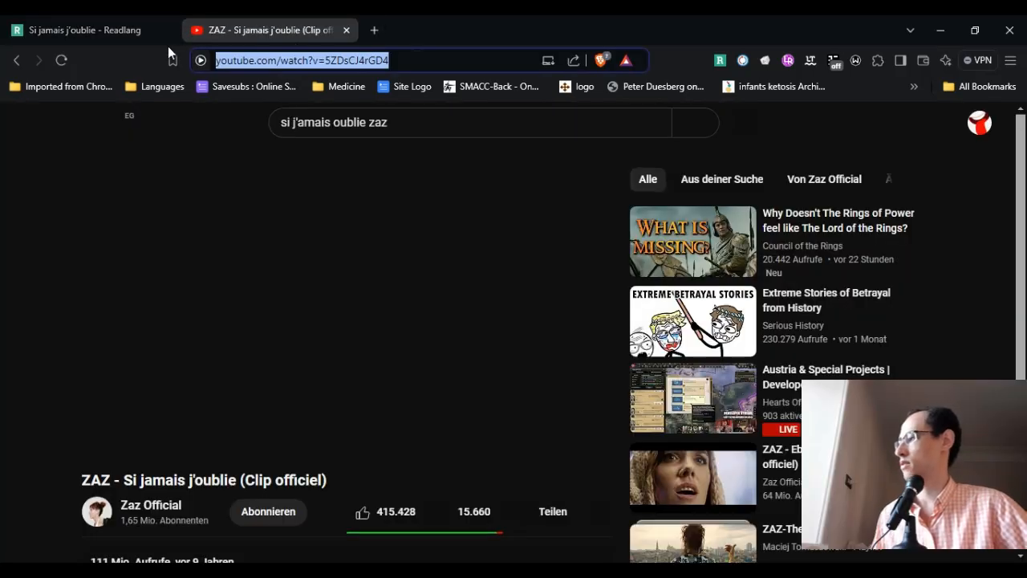
left_click(135, 32)
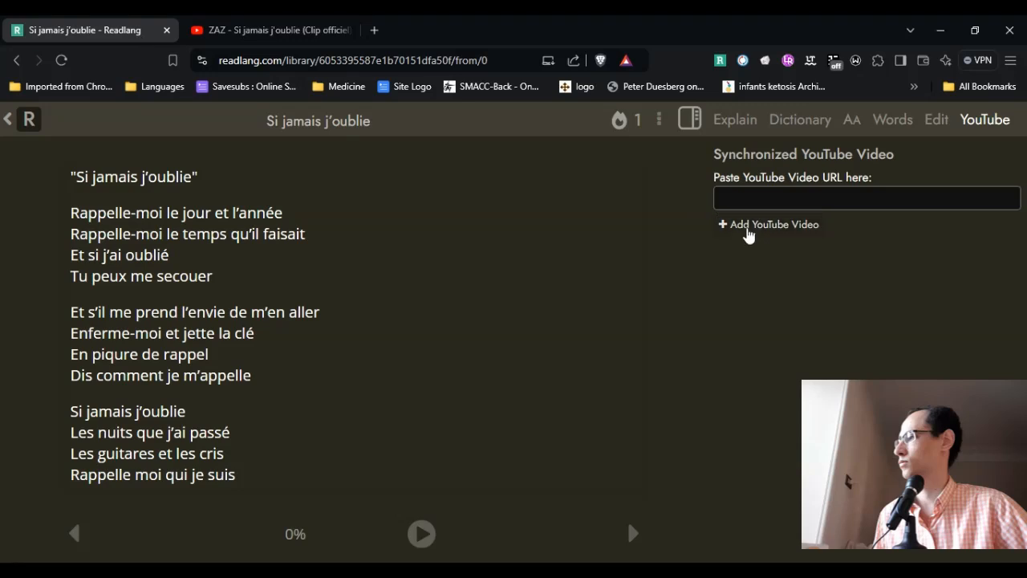
left_click(760, 206)
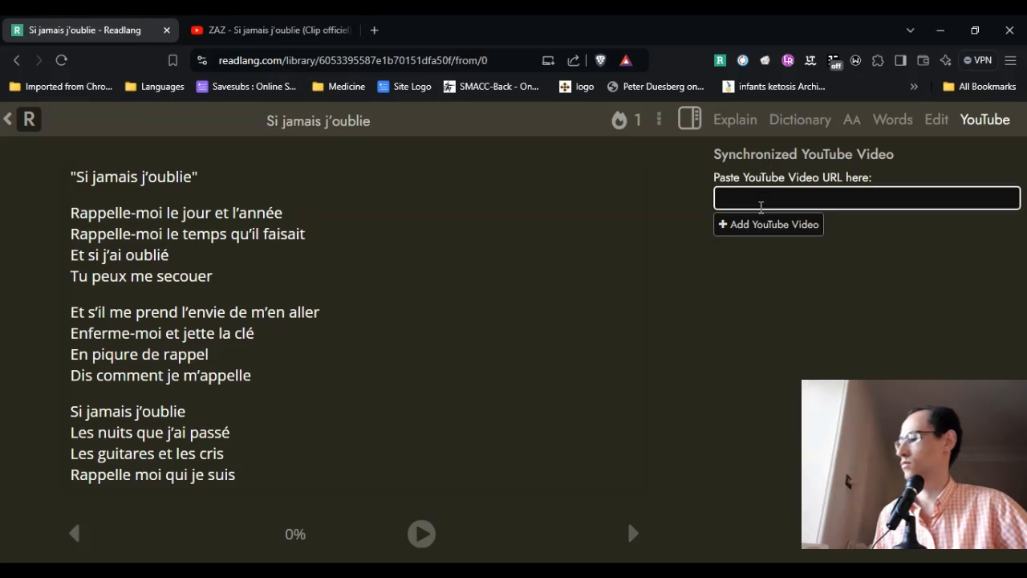
type("https://www.youtube.com/watch?v=5ZDsCJ4rGD4")
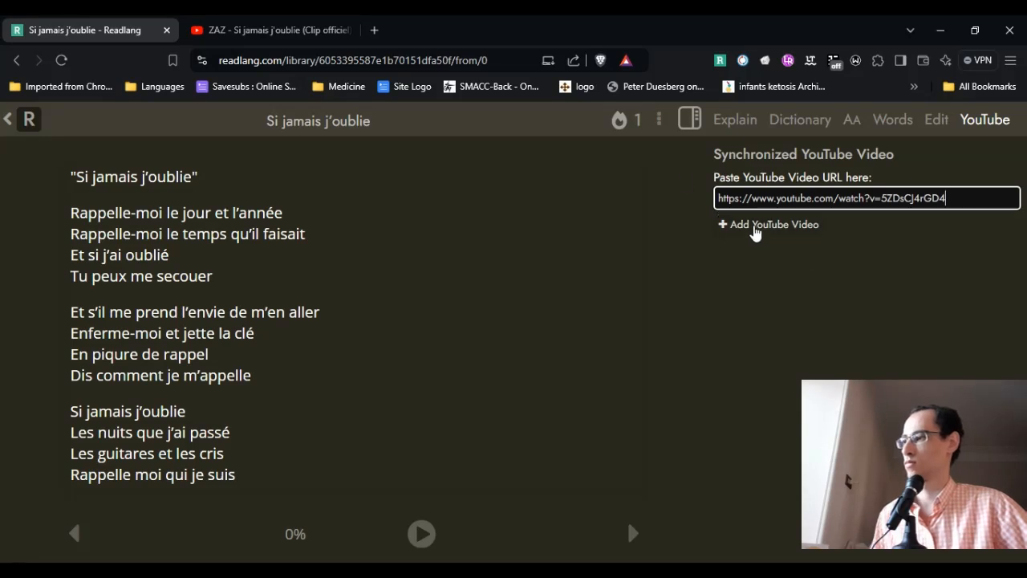
left_click(724, 224)
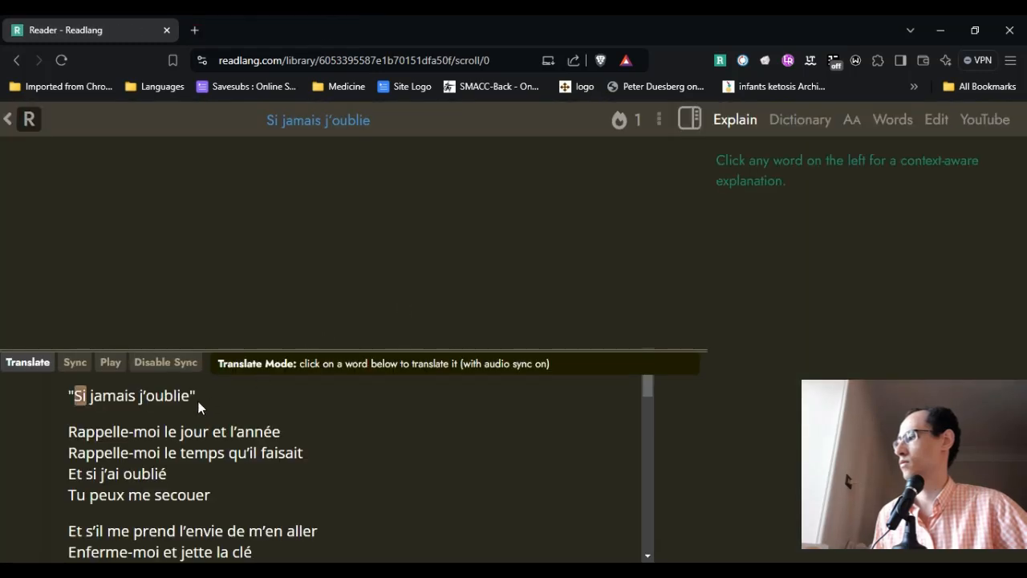
Step: Try the Play and Sync modes for the lyrics, and shrink the video area to a narrow strip above the text
left_click(110, 364)
left_click(76, 364)
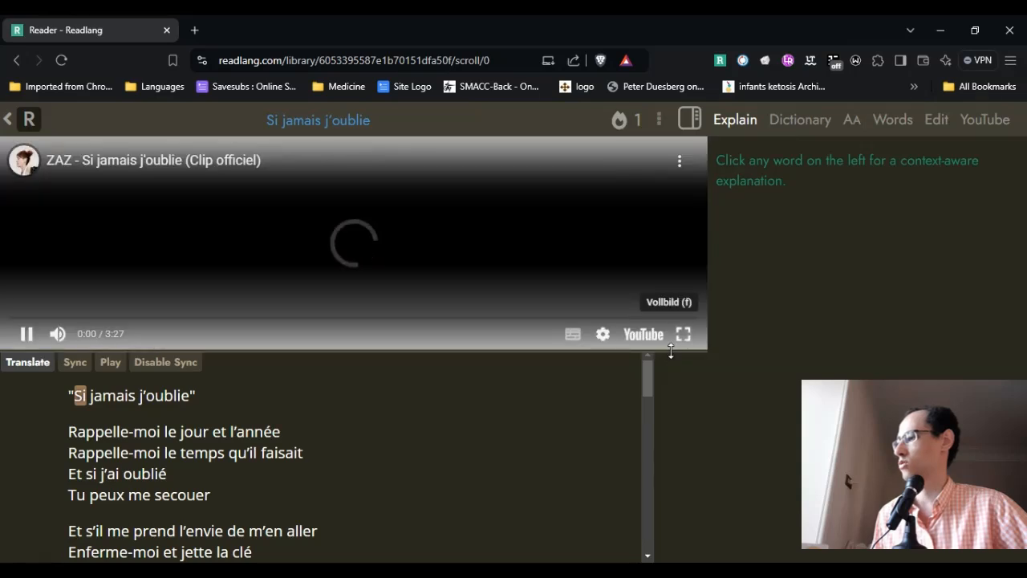
left_click_drag(671, 352, 673, 197)
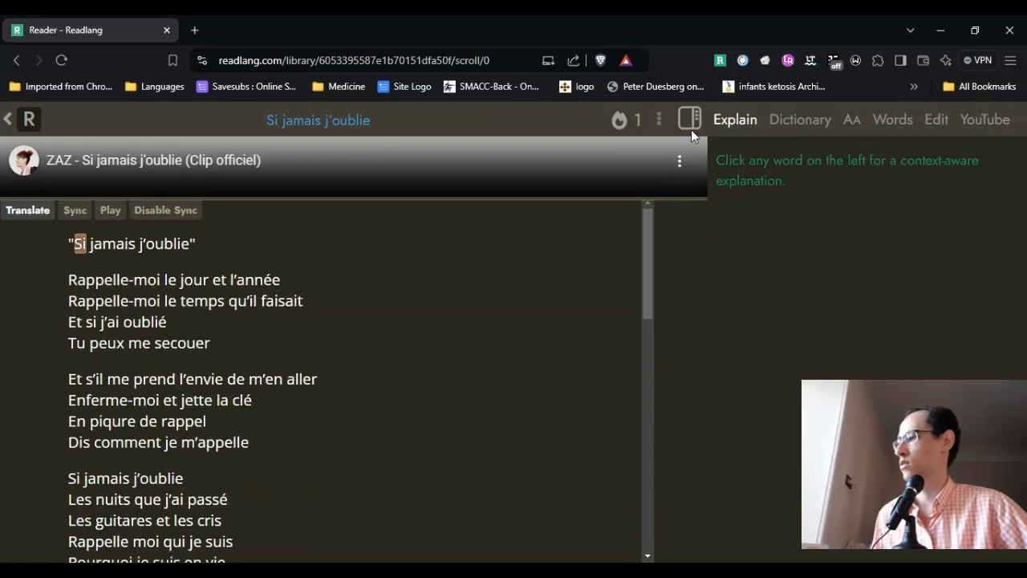
Step: Play the ZAZ clip in Sync mode, align the word "l'année" with the song, pause the clip, and return to Translate mode
left_click(23, 185)
left_click(72, 210)
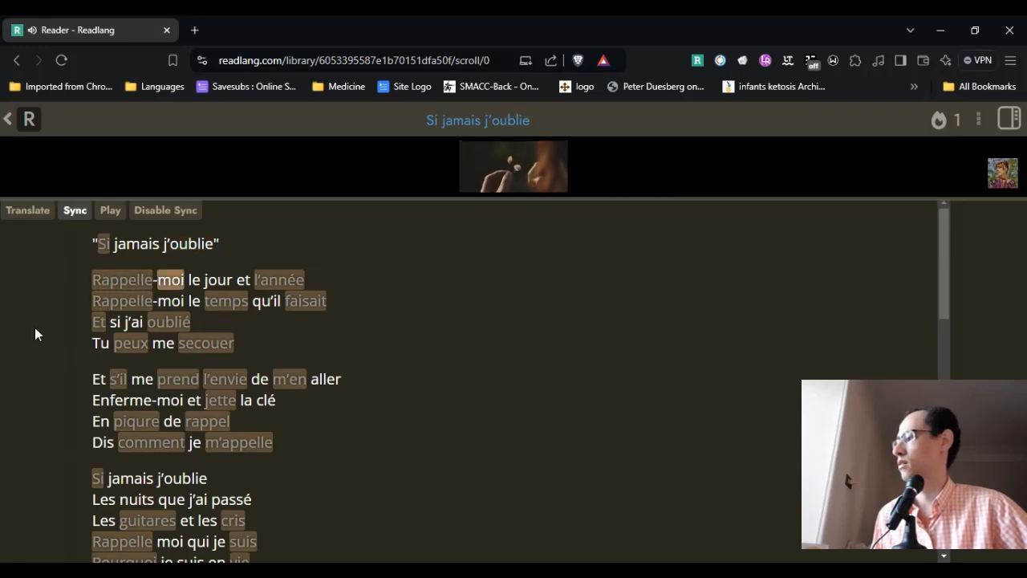
left_click(288, 280)
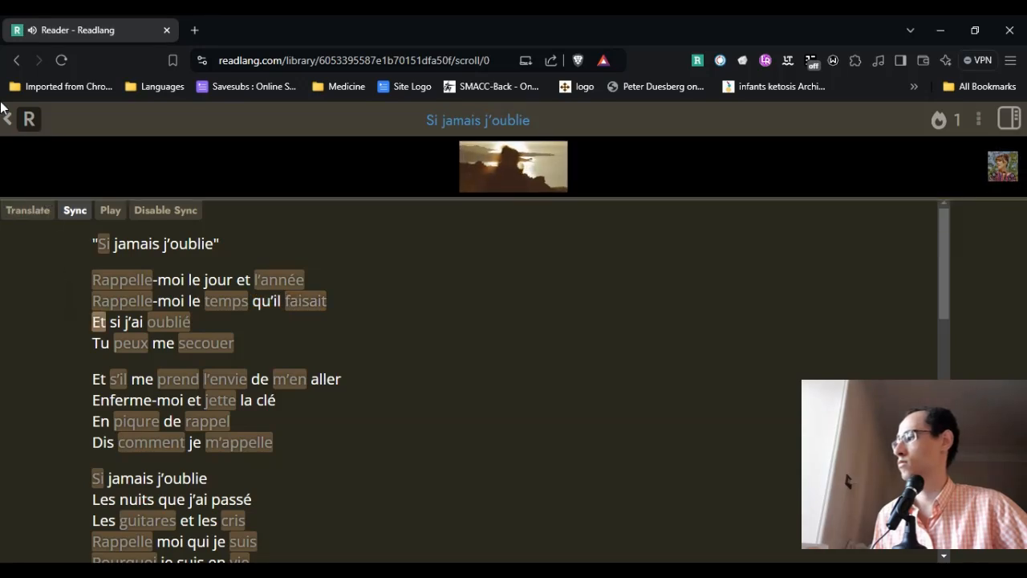
mouse_move(21, 187)
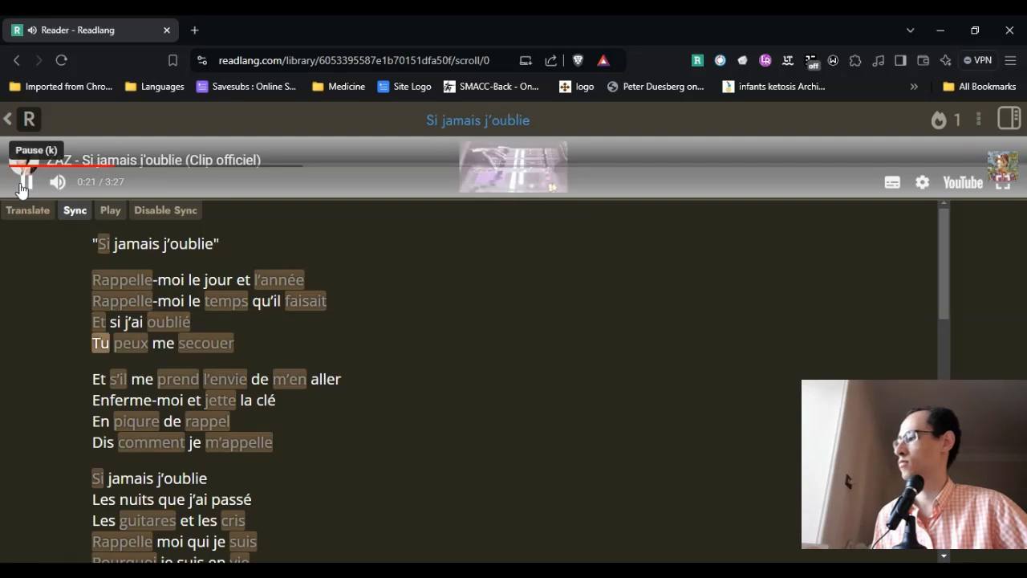
left_click(22, 187)
left_click(32, 215)
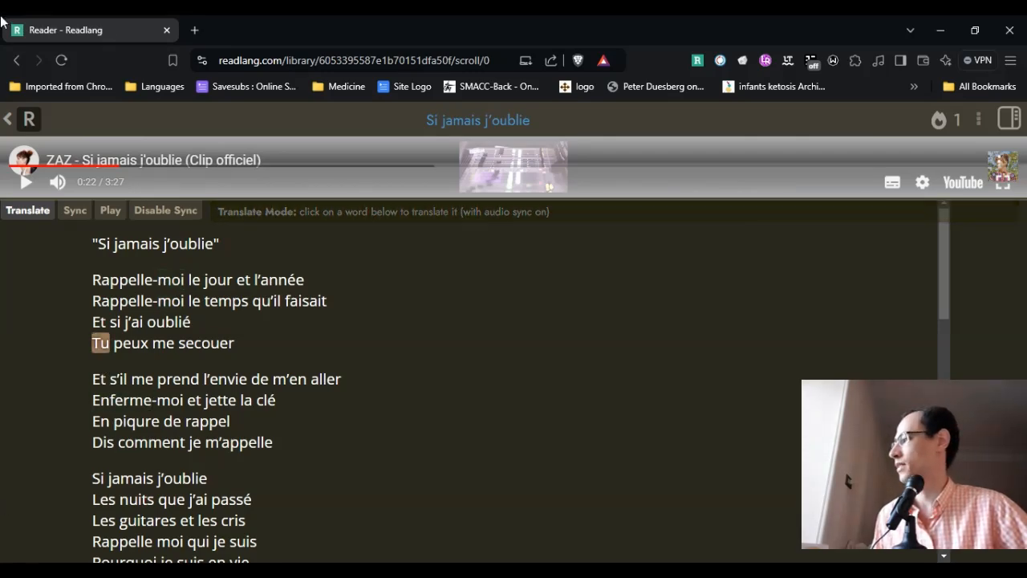
Step: Leave the song for the library and look through the French public texts
left_click(9, 122)
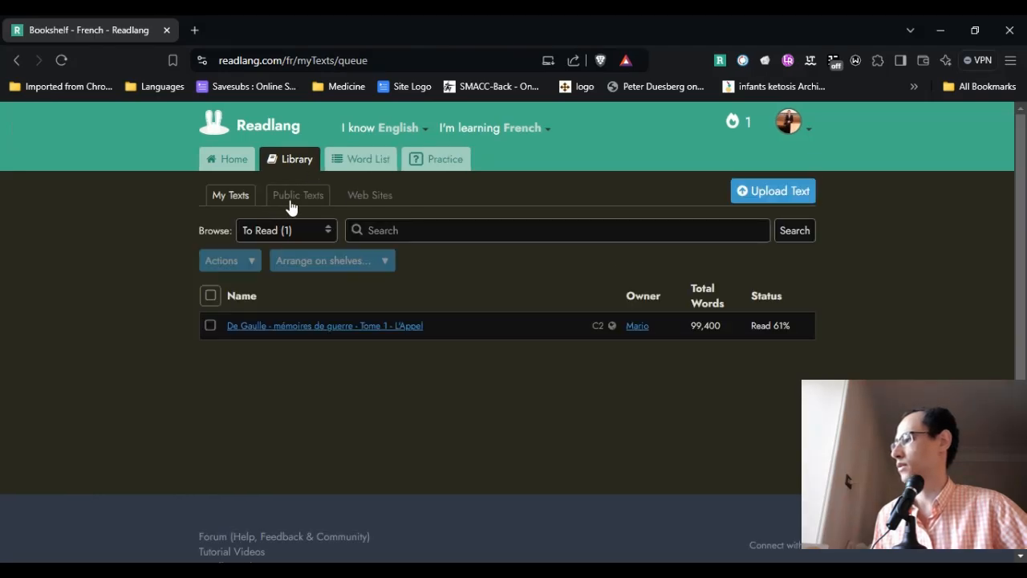
left_click(289, 200)
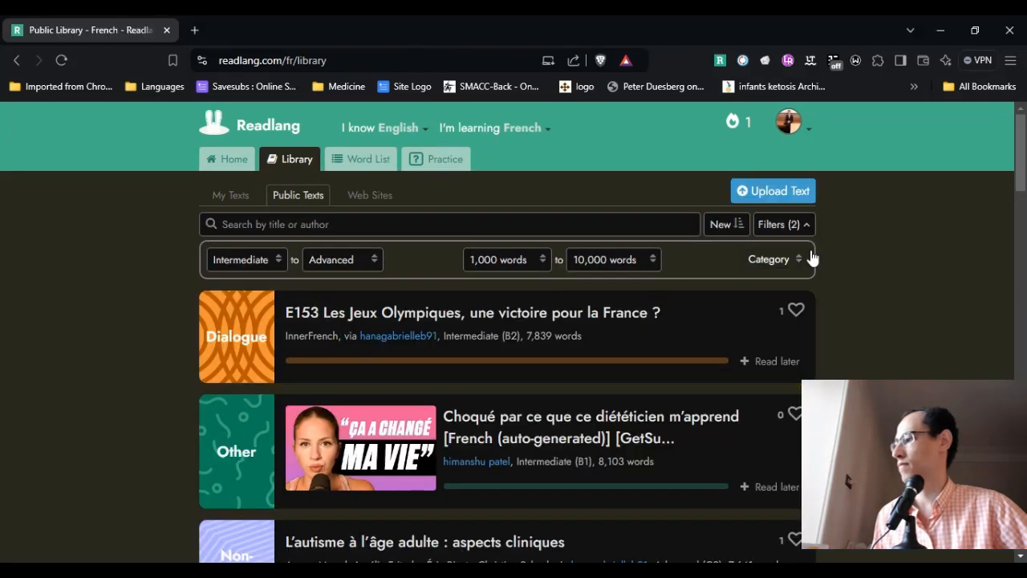
scroll(802, 344, "down", 3)
scroll(801, 343, "down", 2)
scroll(800, 343, "up", 5)
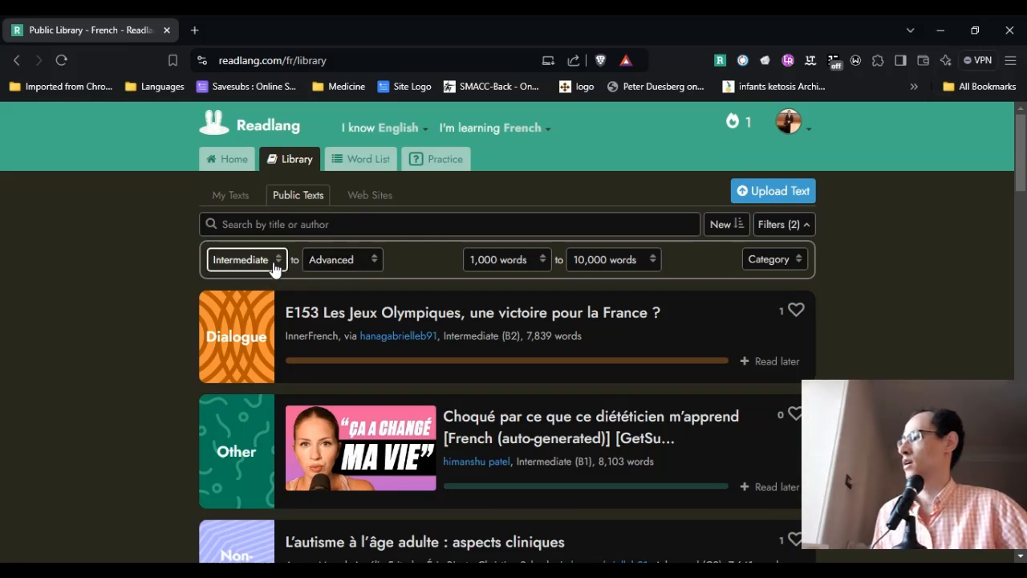
Step: Set the public texts' difficulty filter to Beginner through Intermediate
left_click(234, 302)
left_click(332, 262)
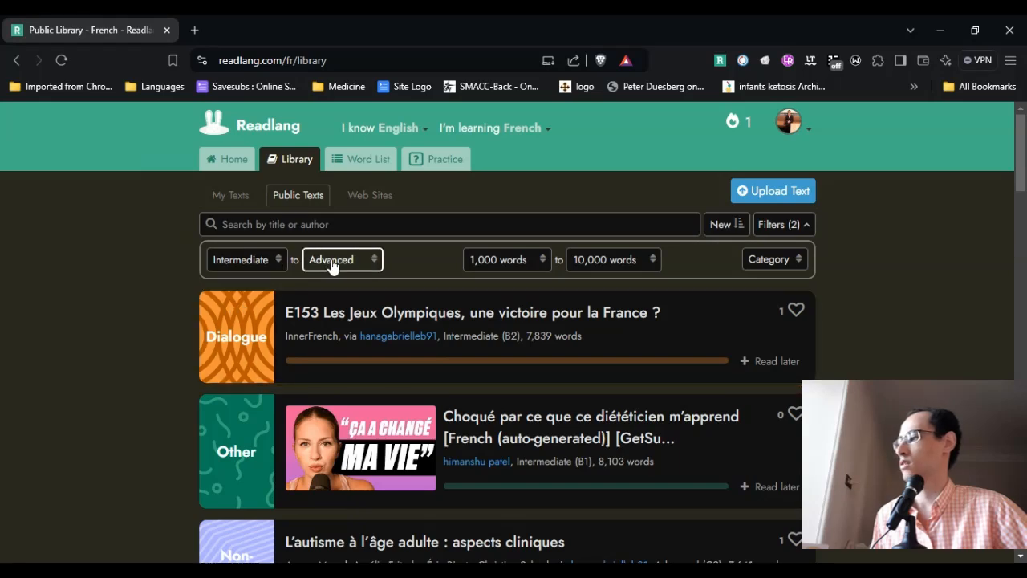
left_click(262, 267)
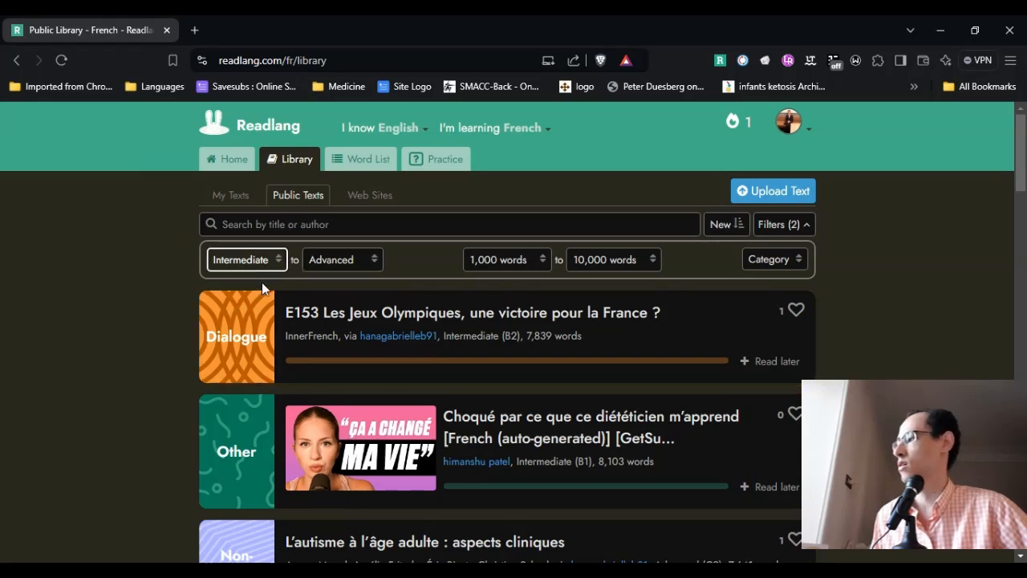
left_click(262, 289)
left_click(346, 270)
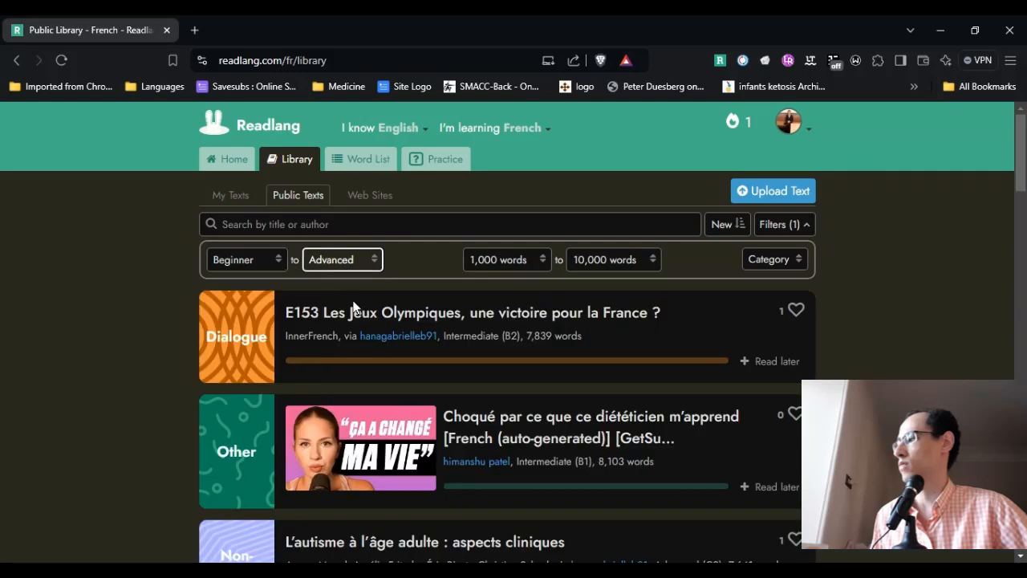
left_click(354, 305)
Step: Limit the public texts to lengths from 0 to 1,000 words
left_click(514, 267)
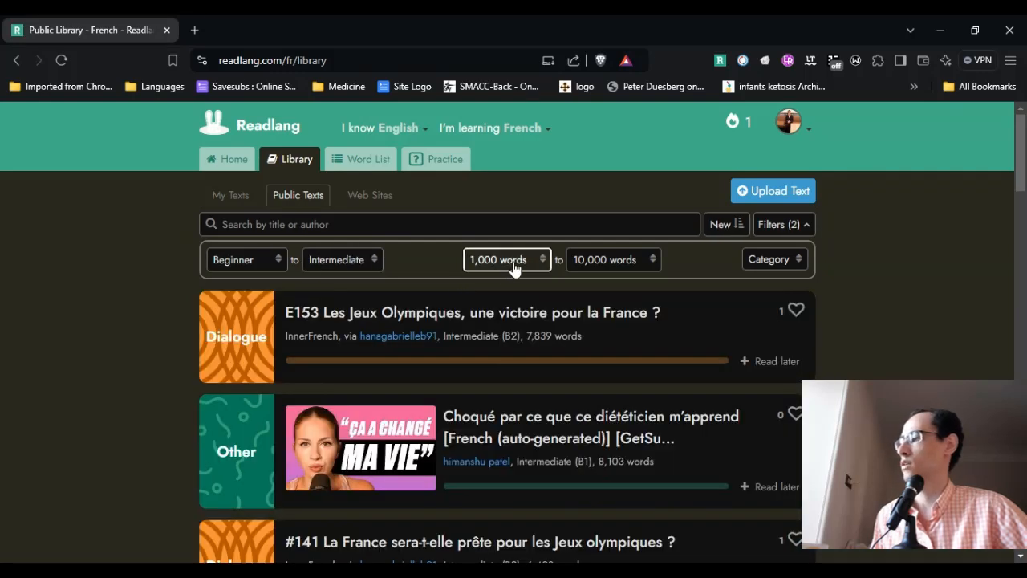
left_click(526, 279)
left_click(607, 270)
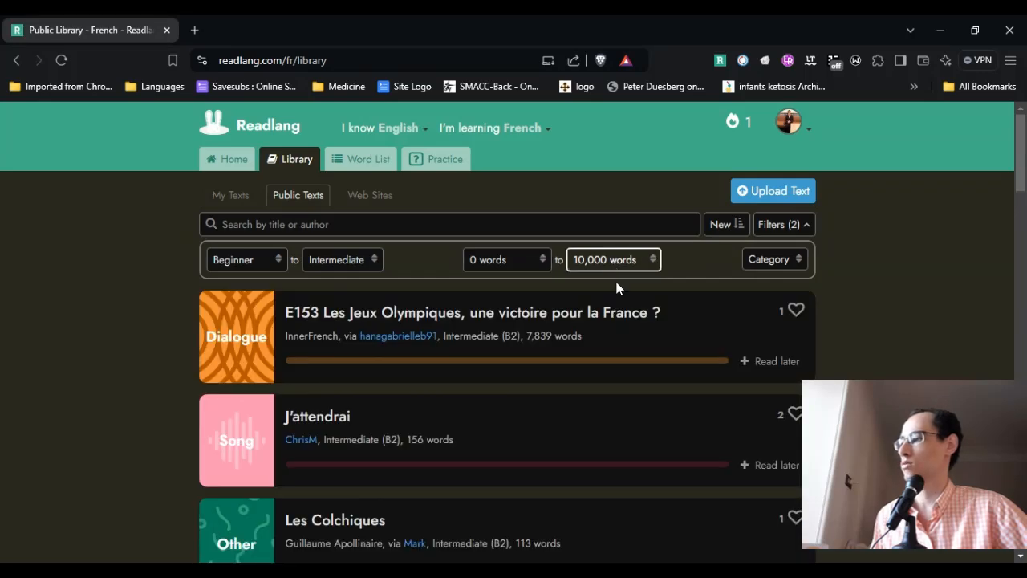
left_click(616, 285)
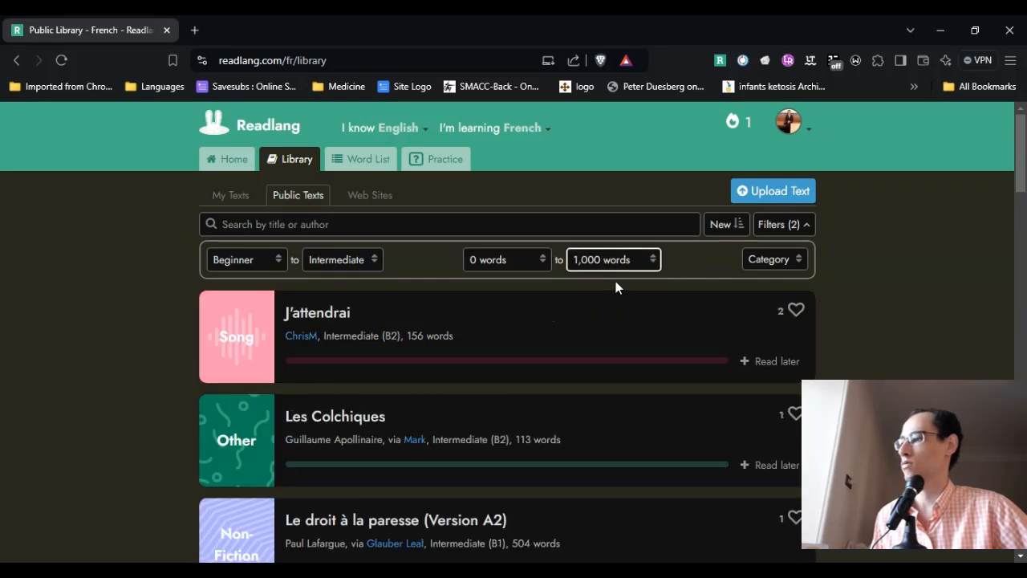
Step: Set the text length filter to 1,000 through 10,000+ words and look through the matching texts
left_click(507, 262)
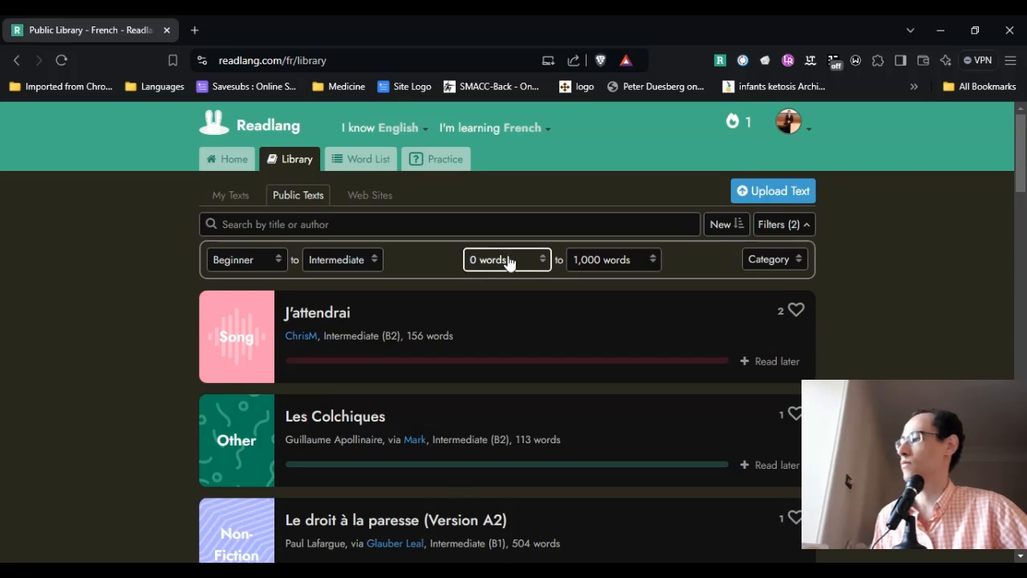
left_click(511, 302)
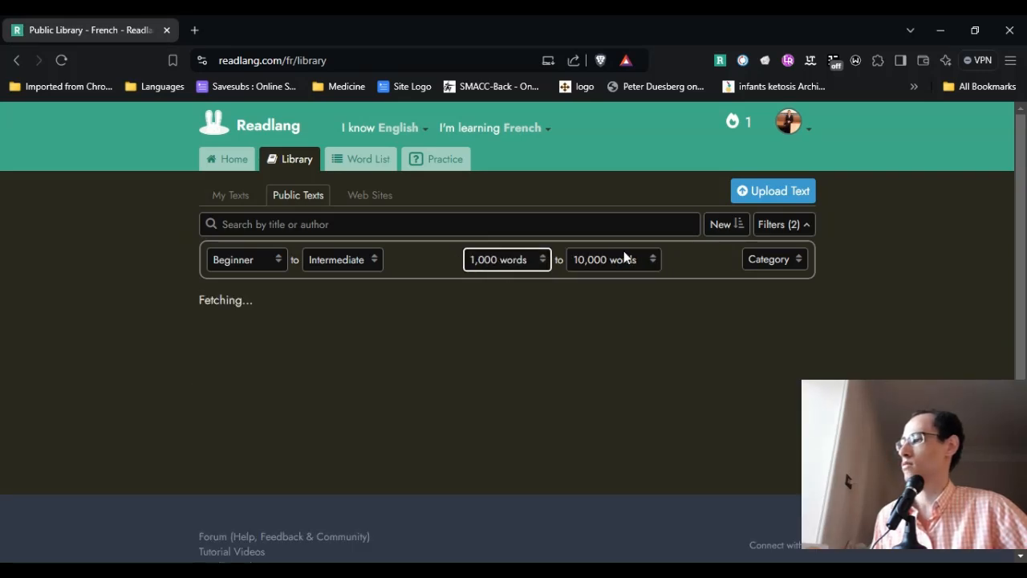
left_click(623, 252)
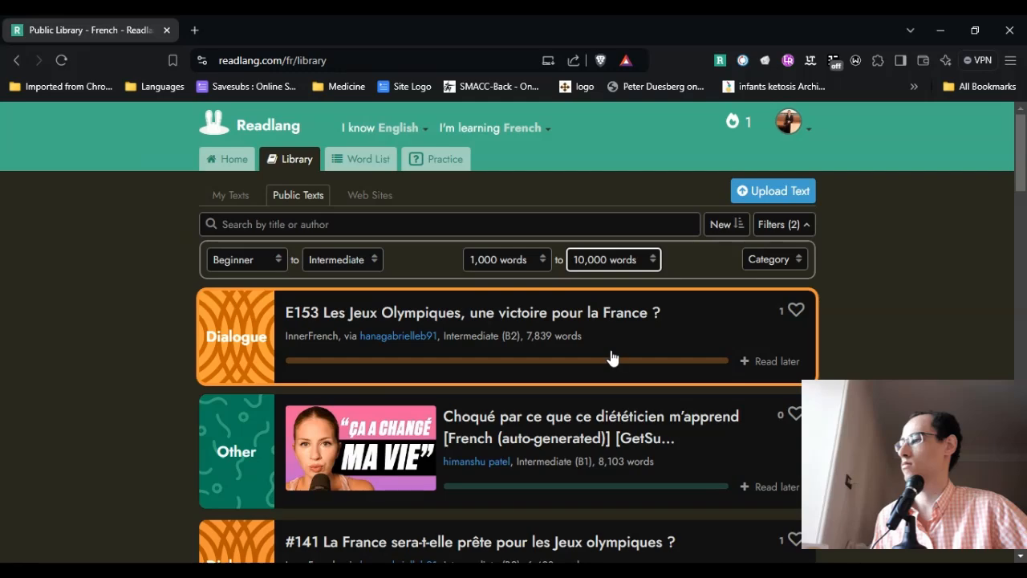
left_click(616, 330)
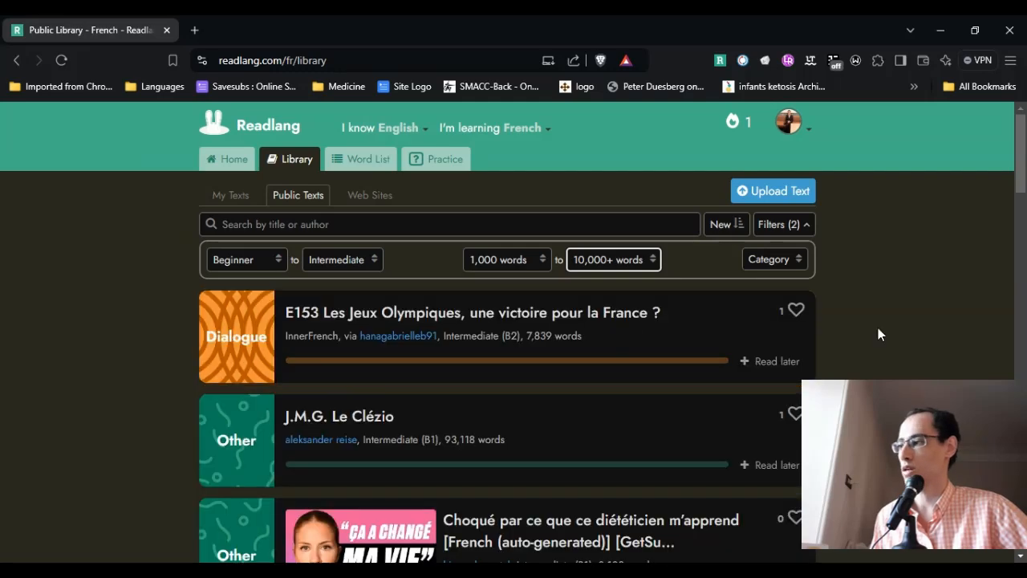
scroll(878, 332, "down", 1)
scroll(878, 332, "up", 1)
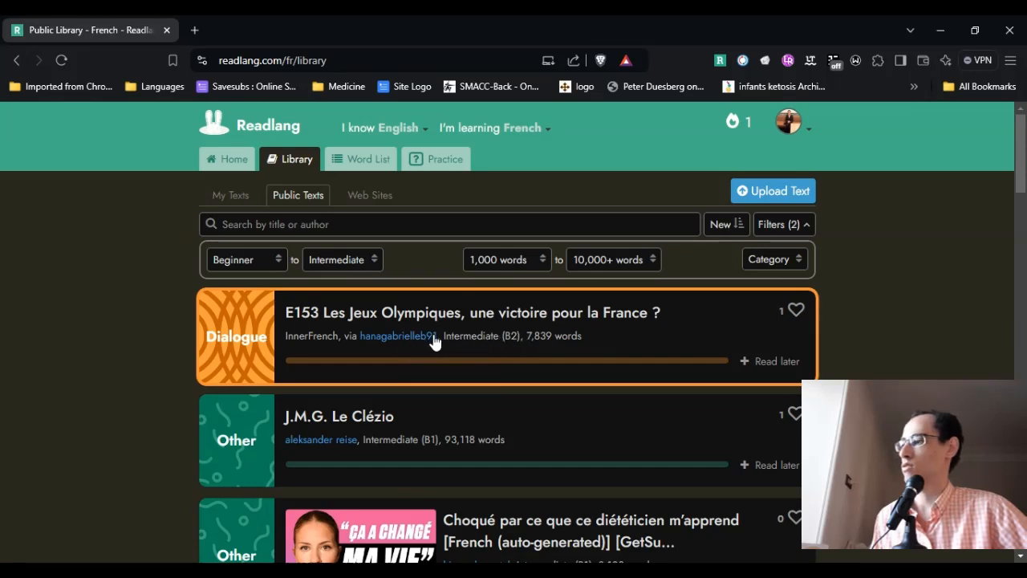
scroll(433, 340, "down", 3)
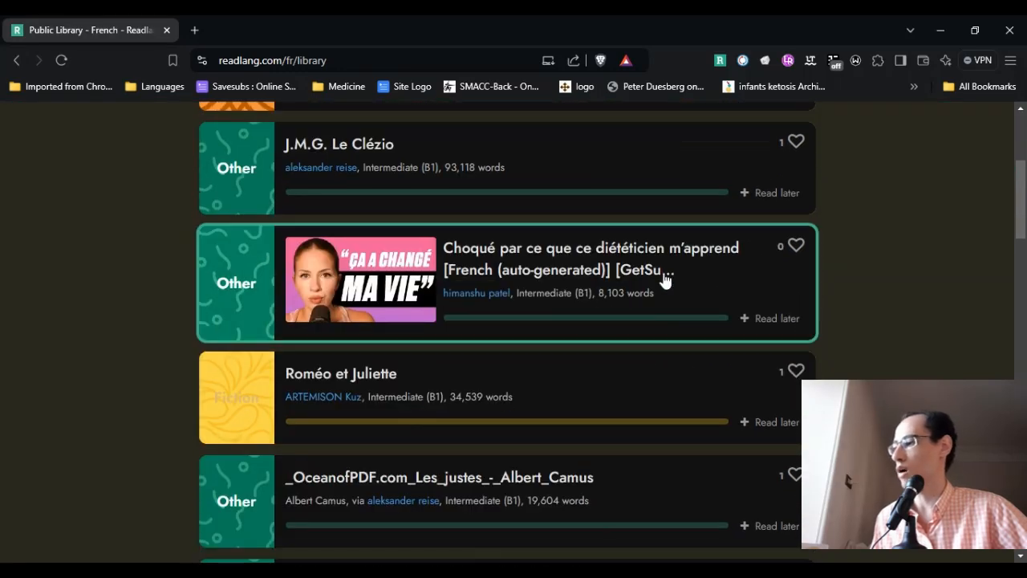
scroll(608, 332, "down", 3)
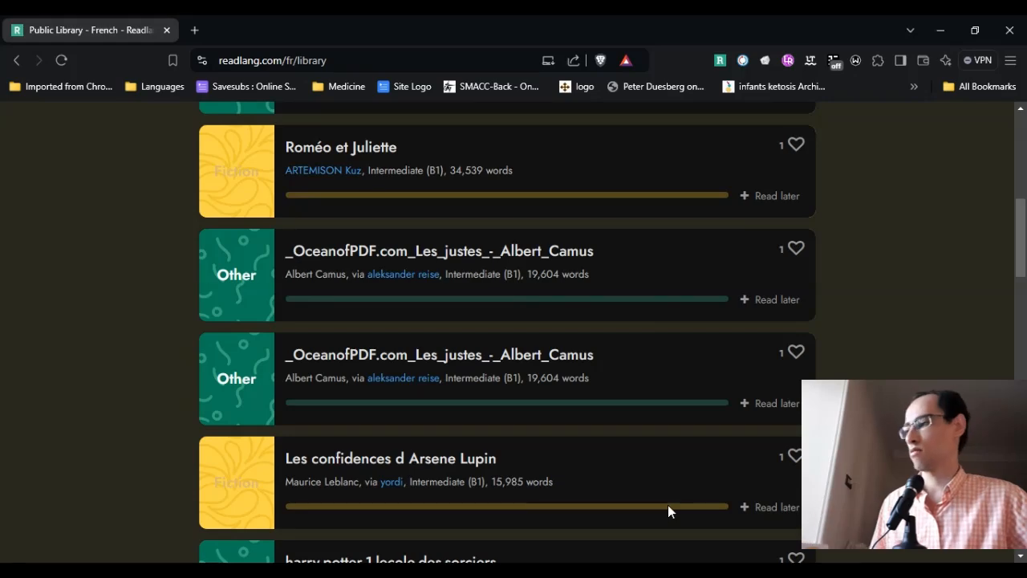
scroll(874, 312, "up", 6)
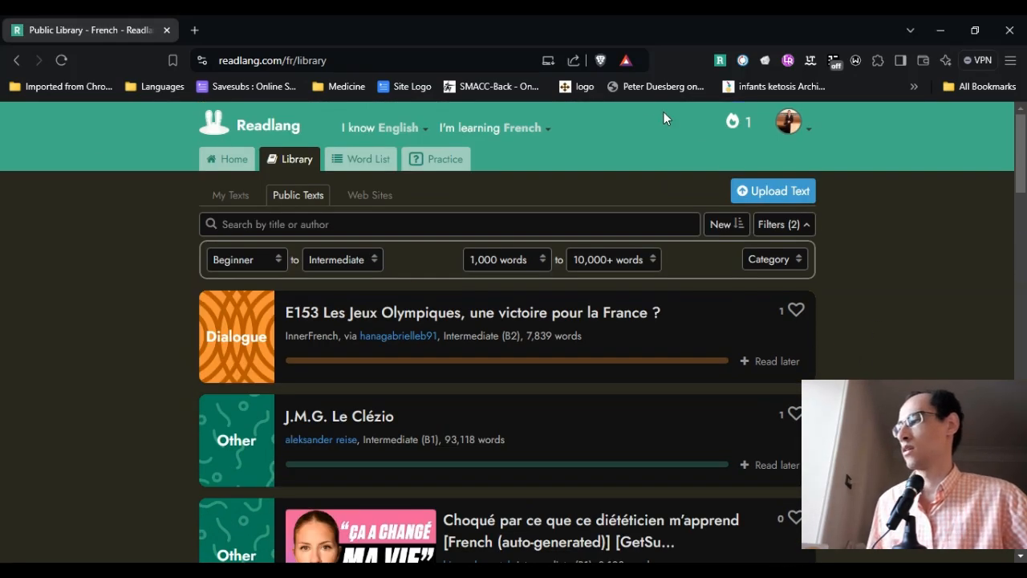
Step: Collapse and reopen the filters, restrict the category to Song, and look over the matching texts
left_click(770, 224)
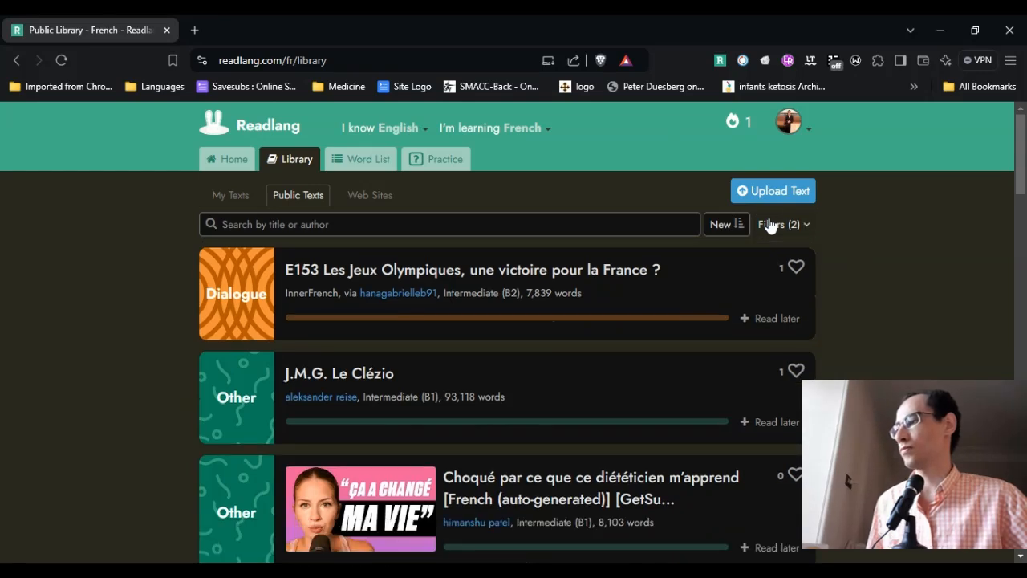
left_click(798, 224)
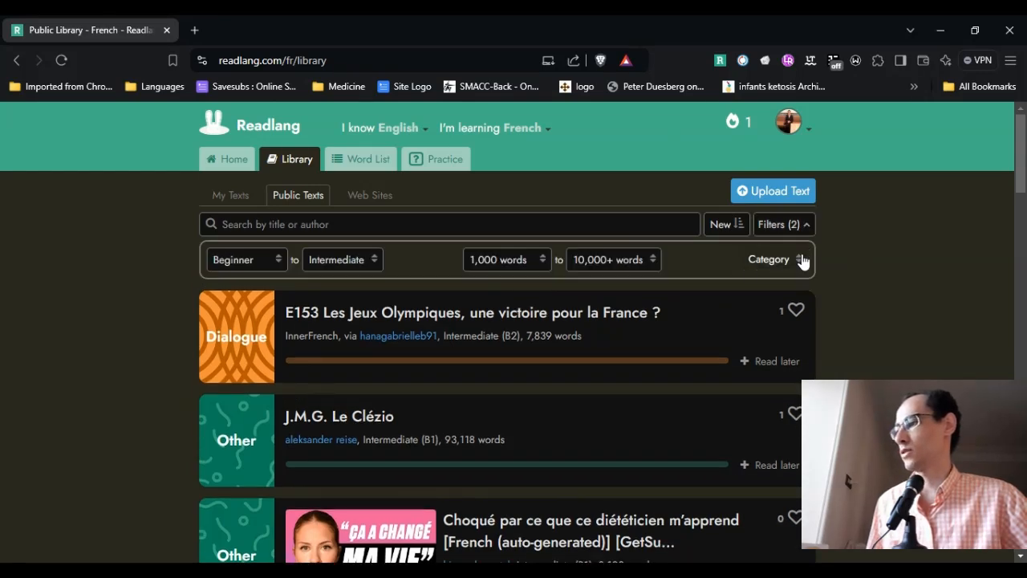
left_click(801, 260)
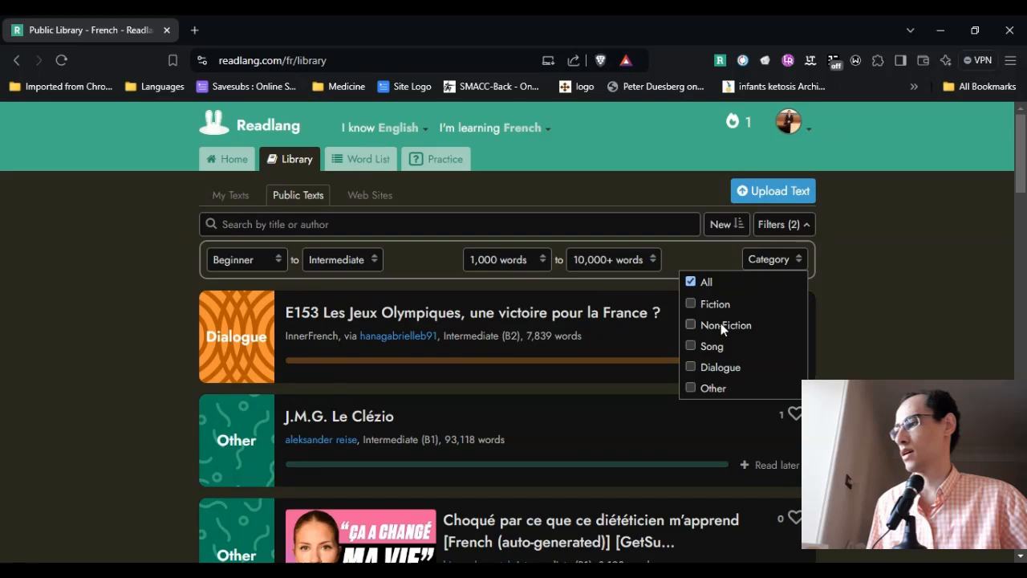
left_click(692, 346)
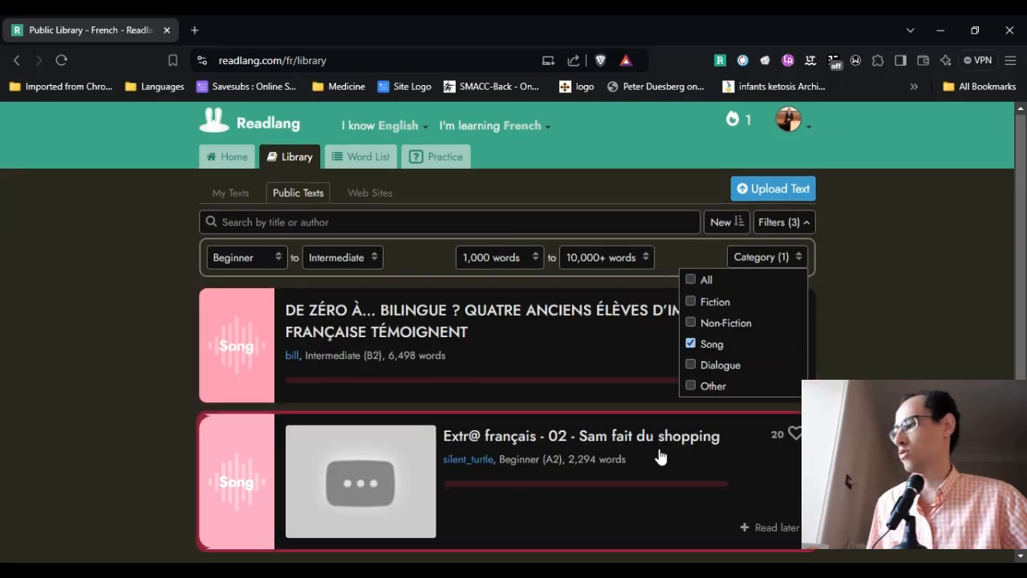
scroll(658, 454, "down", 3)
scroll(658, 454, "up", 3)
scroll(658, 455, "down", 1)
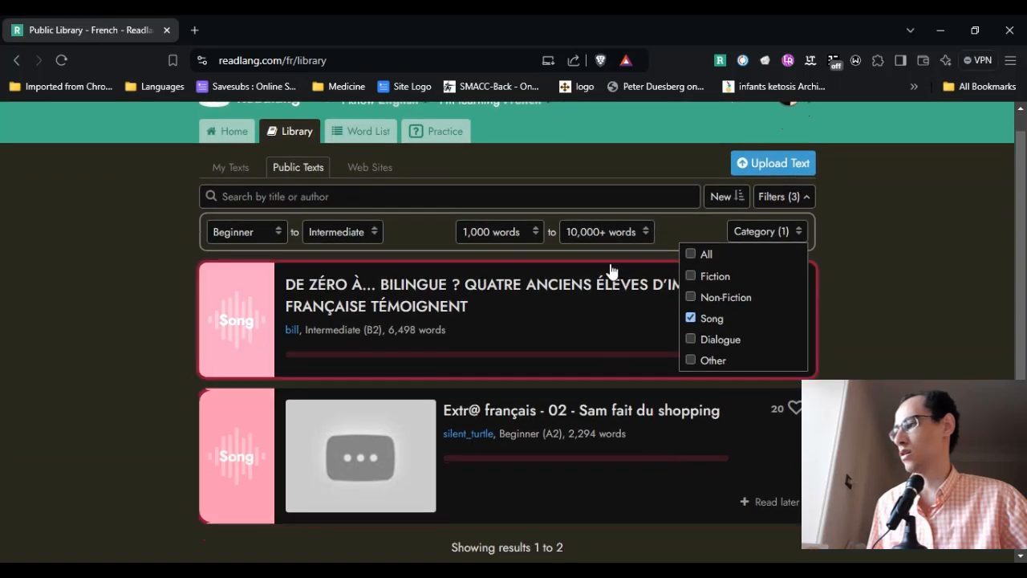
Step: Lower the minimum text length to 0 words and look through the listed songs
left_click(525, 239)
key("Up")
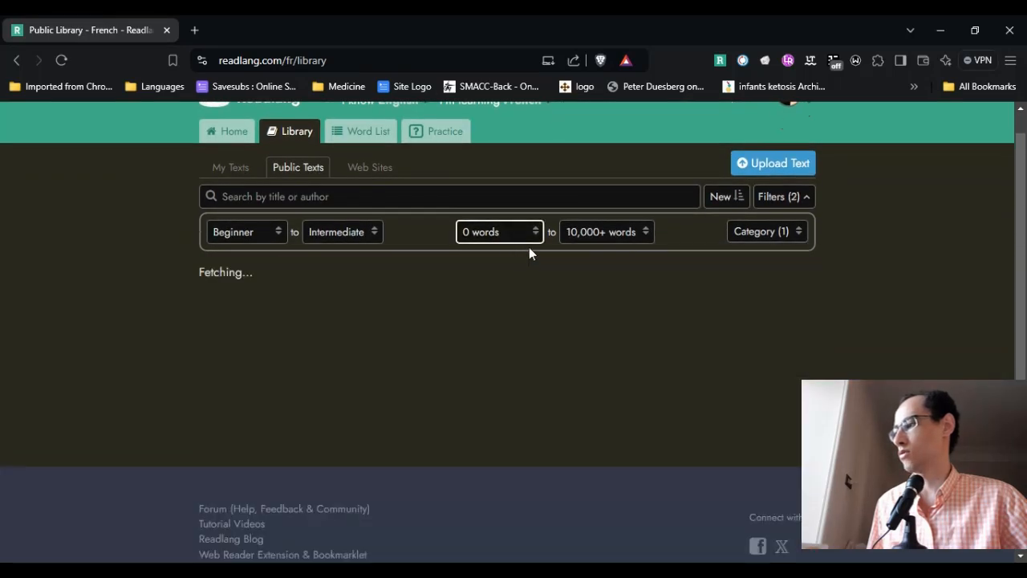
scroll(637, 446, "down", 1)
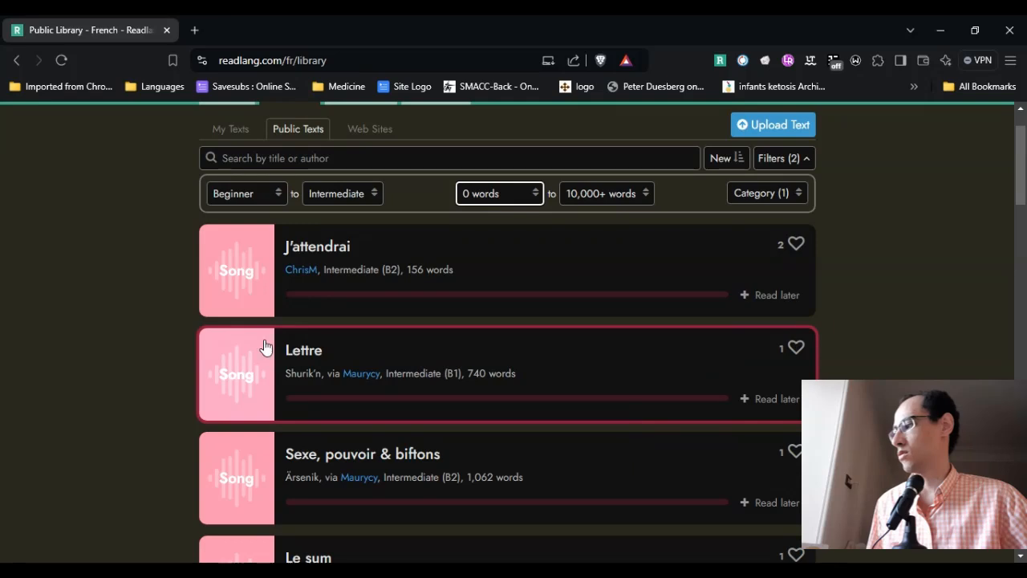
scroll(553, 376, "down", 2)
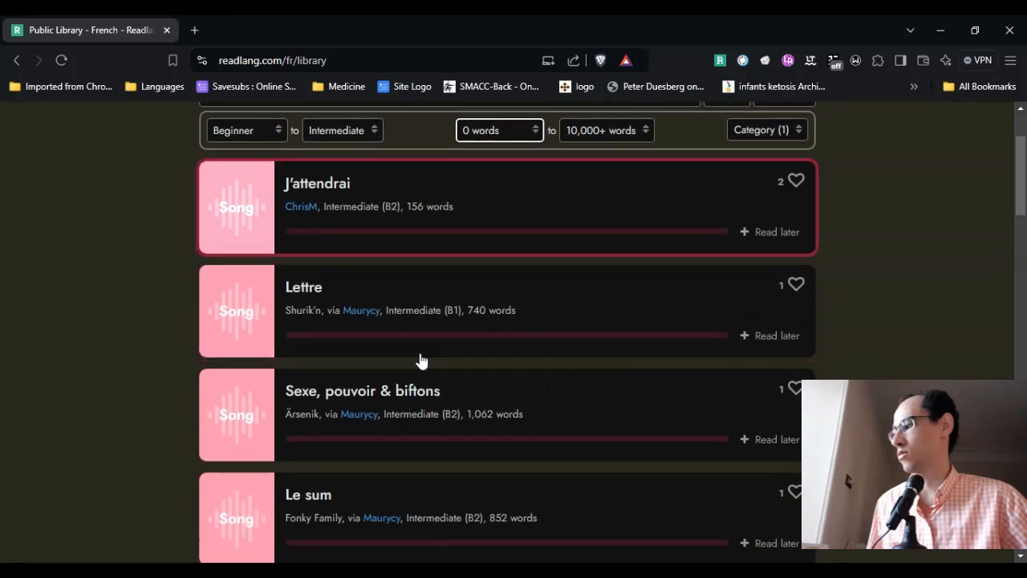
scroll(425, 369, "down", 3)
scroll(713, 361, "up", 3)
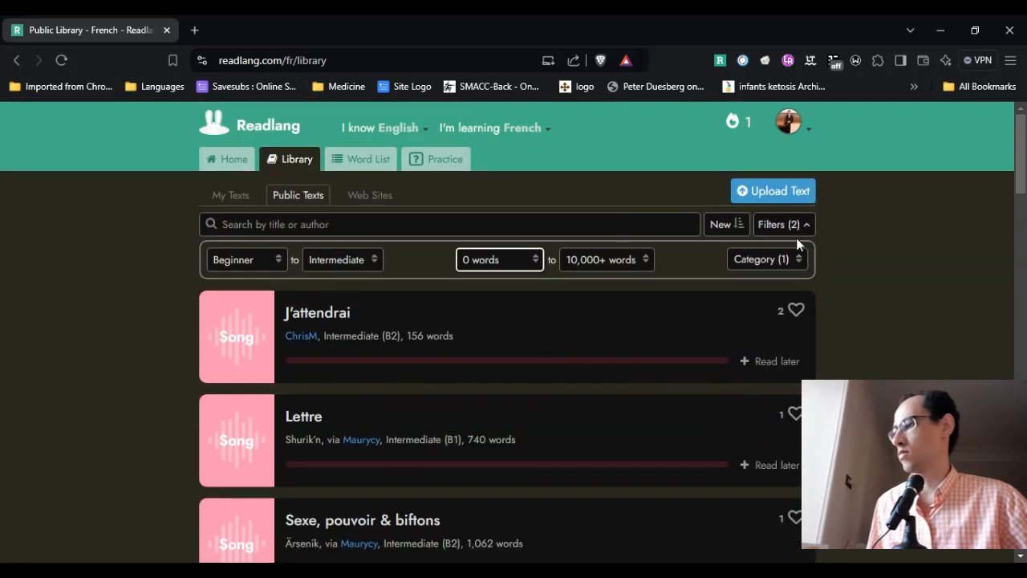
Step: Add the Fiction category alongside Song and look through the combined list of texts
left_click(798, 261)
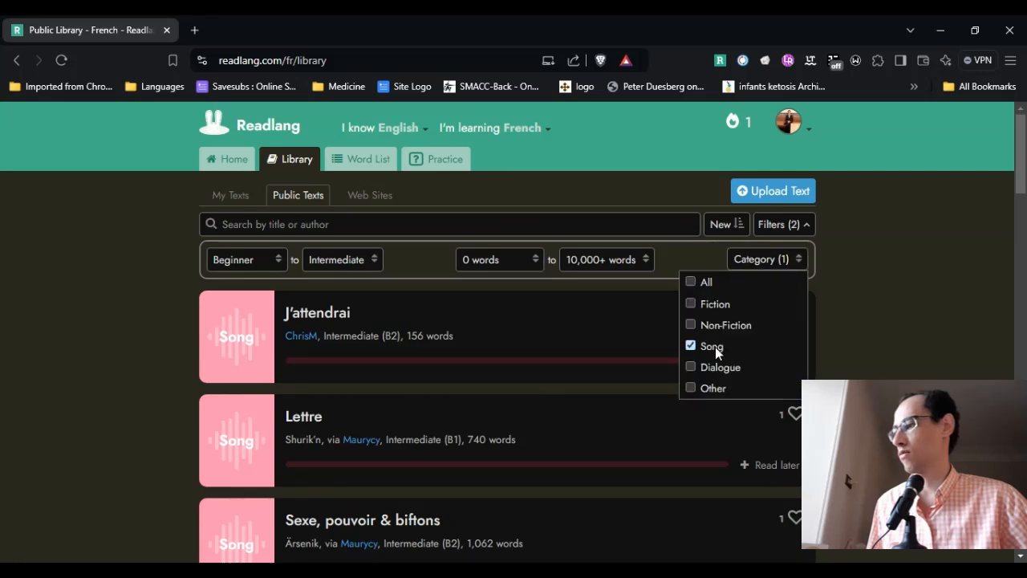
left_click(692, 304)
left_click(956, 333)
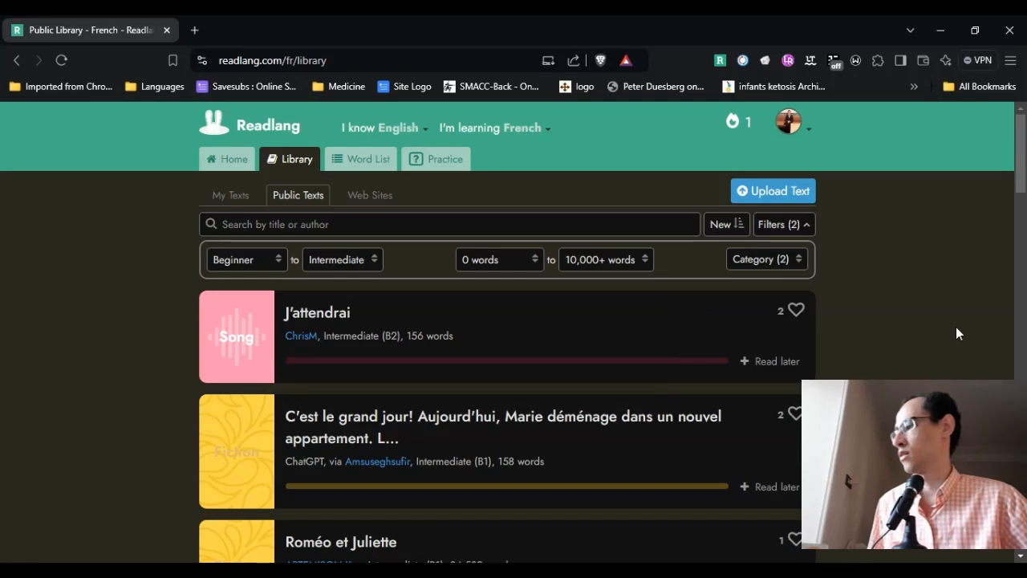
scroll(790, 487, "down", 1)
scroll(790, 487, "down", 5)
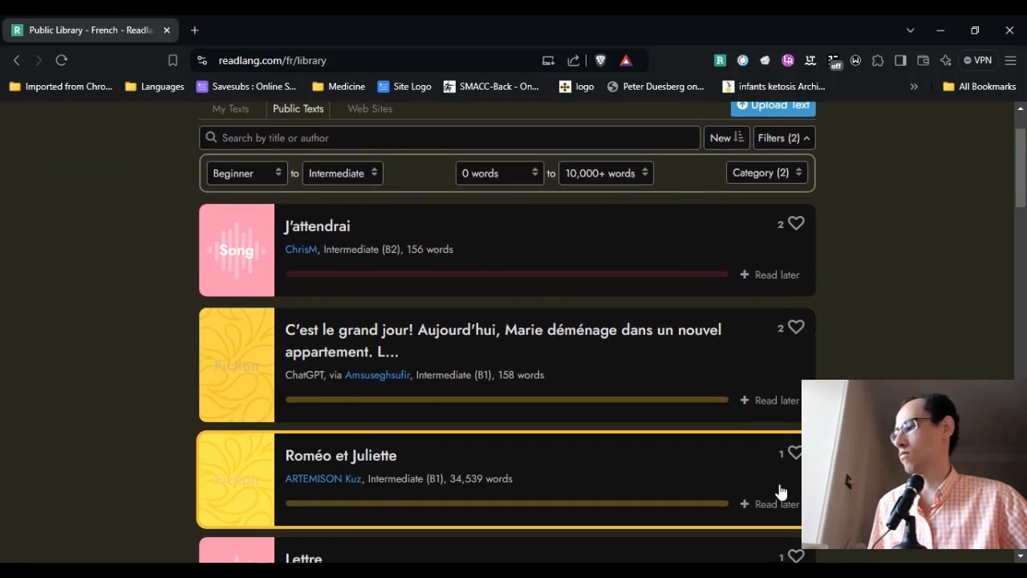
scroll(777, 490, "up", 2)
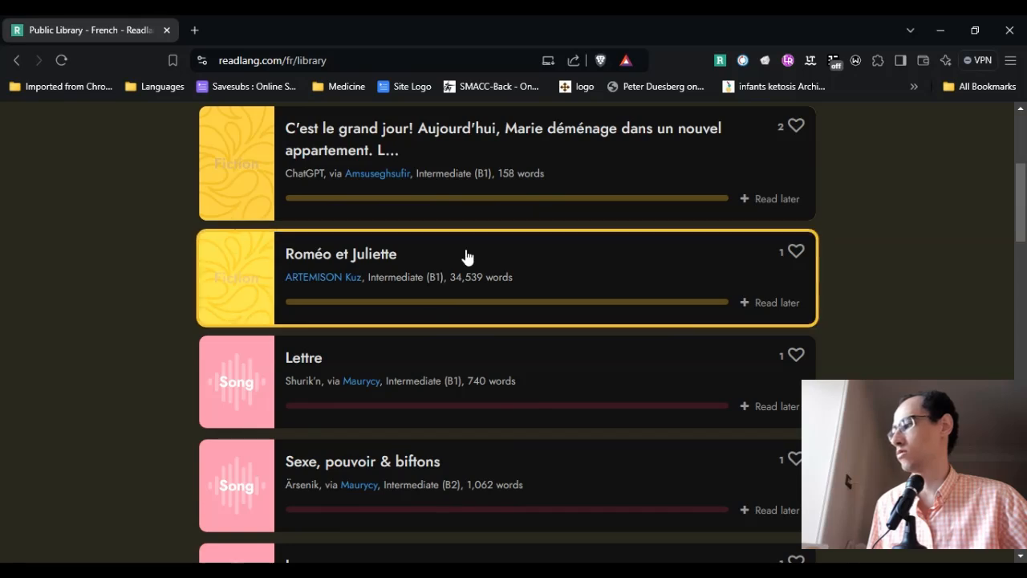
scroll(665, 280, "down", 3)
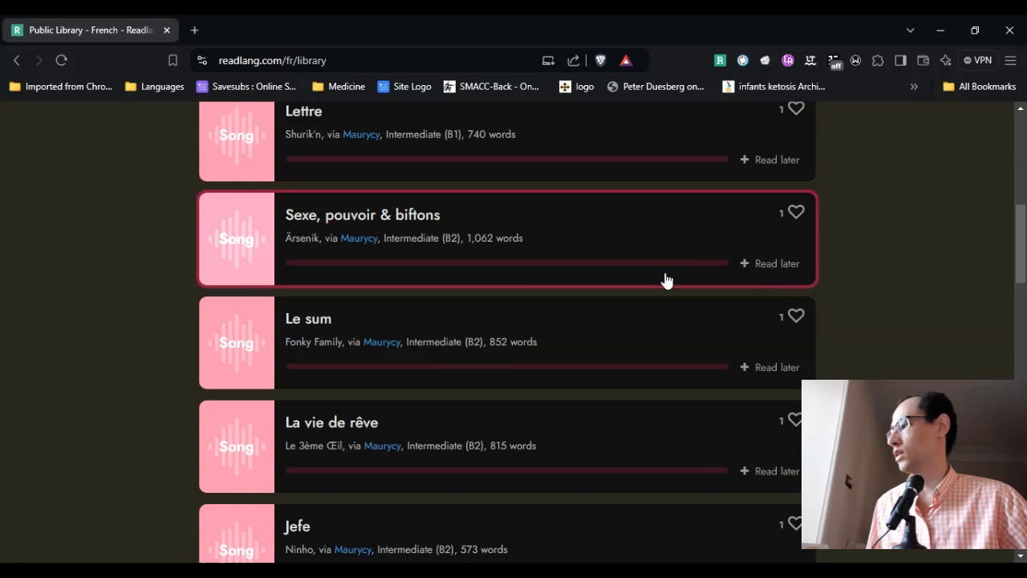
Step: Clear Fiction and Song from the category filter so that texts of all categories are listed
scroll(665, 279, "down", 1)
scroll(493, 367, "down", 1)
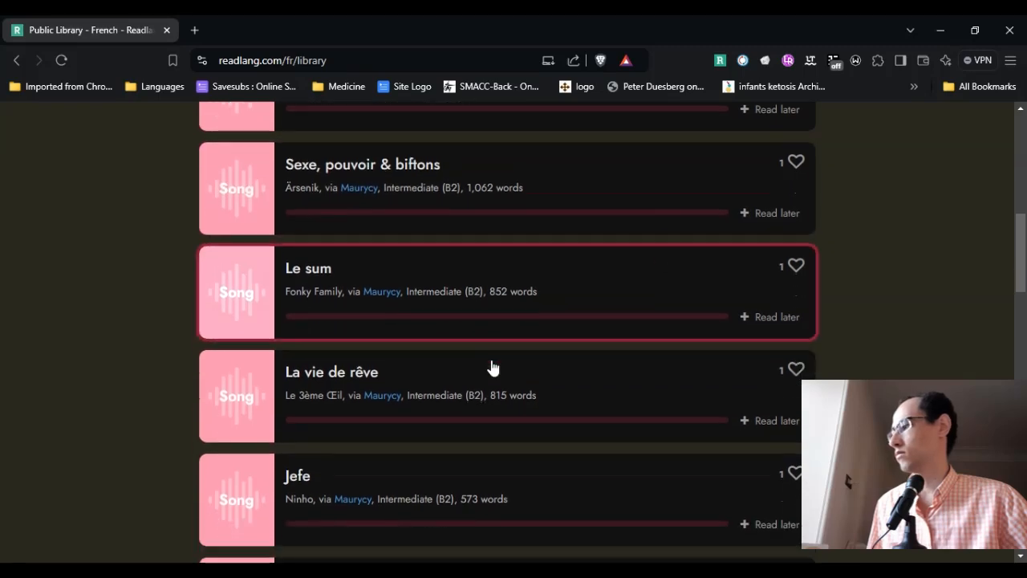
scroll(493, 367, "down", 5)
scroll(492, 368, "up", 10)
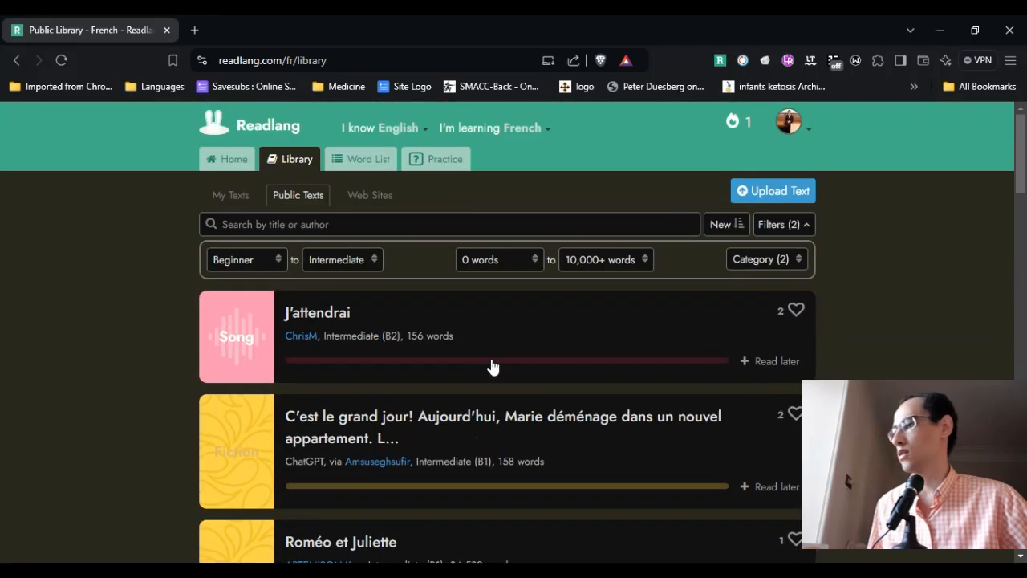
left_click(776, 228)
left_click(775, 225)
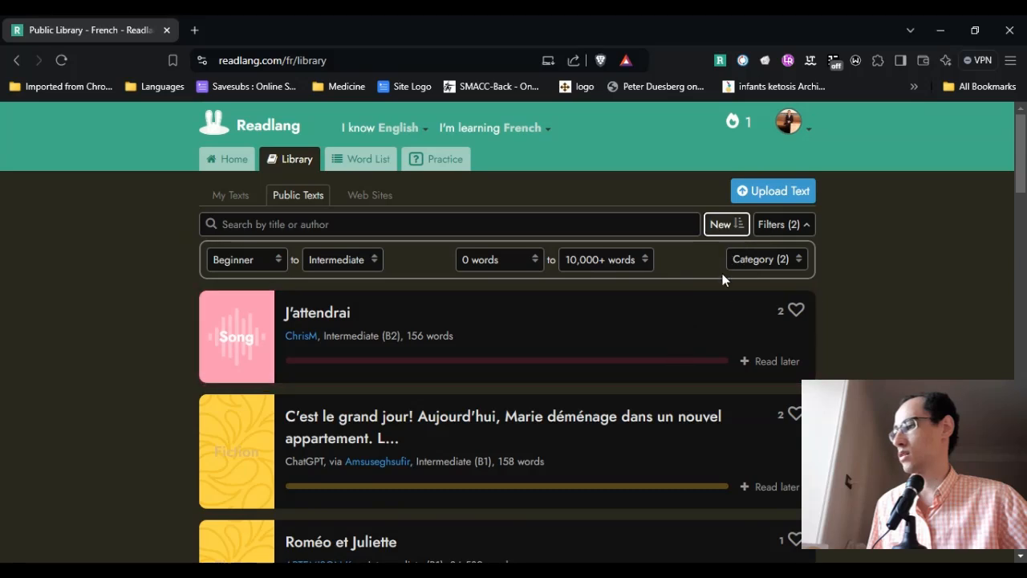
left_click(806, 261)
left_click(806, 261)
left_click(806, 260)
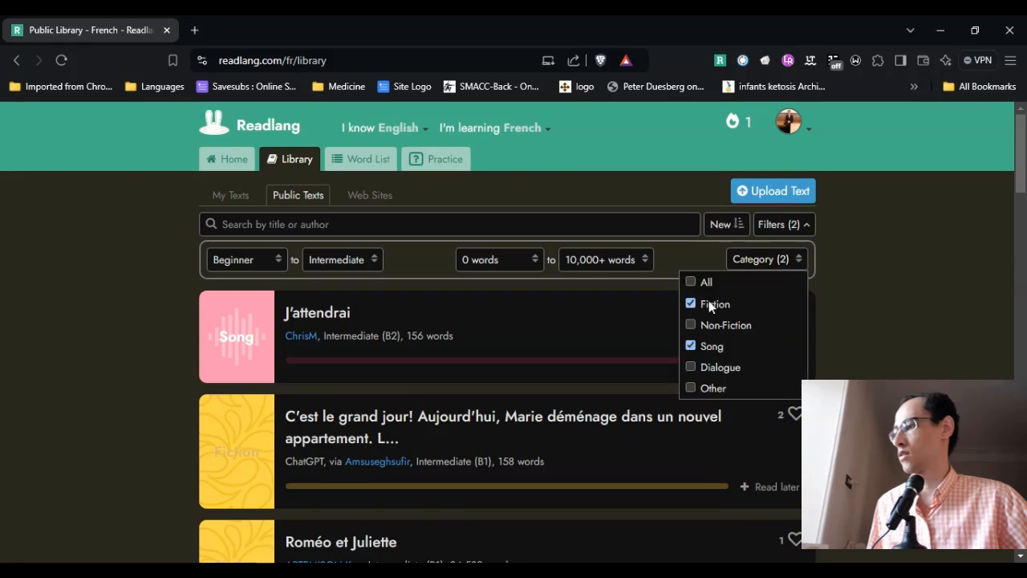
left_click(690, 304)
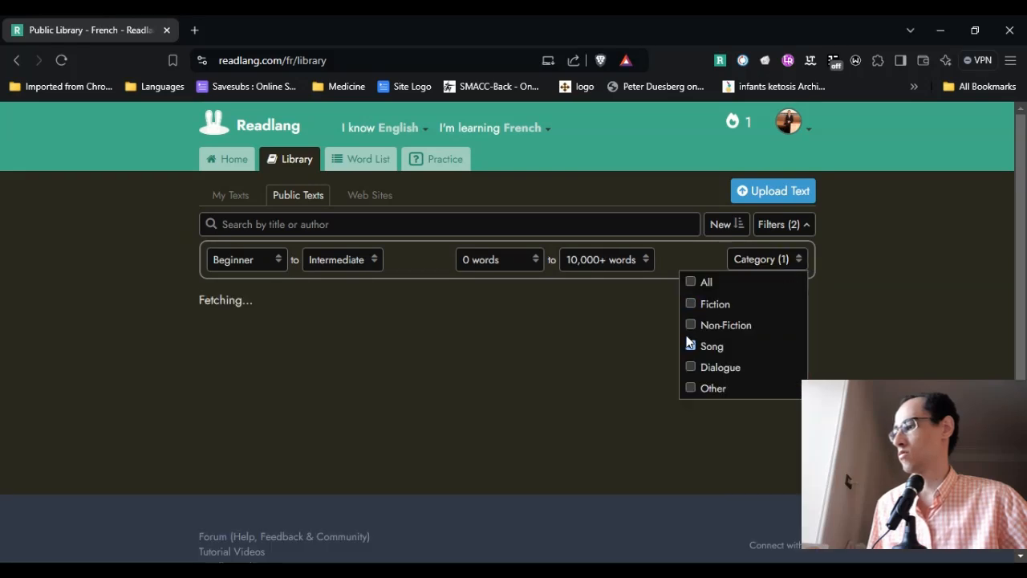
left_click(690, 346)
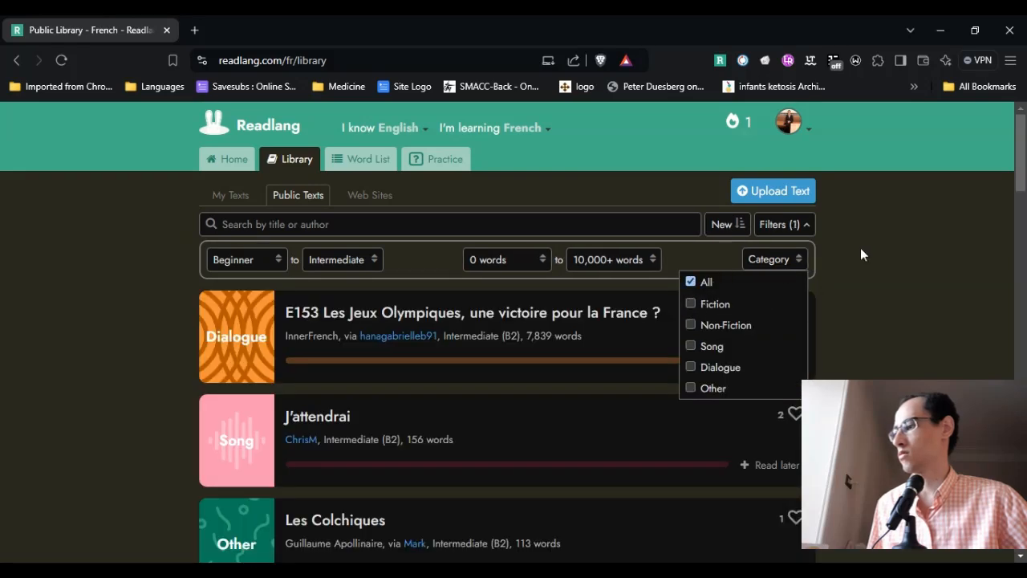
left_click(860, 249)
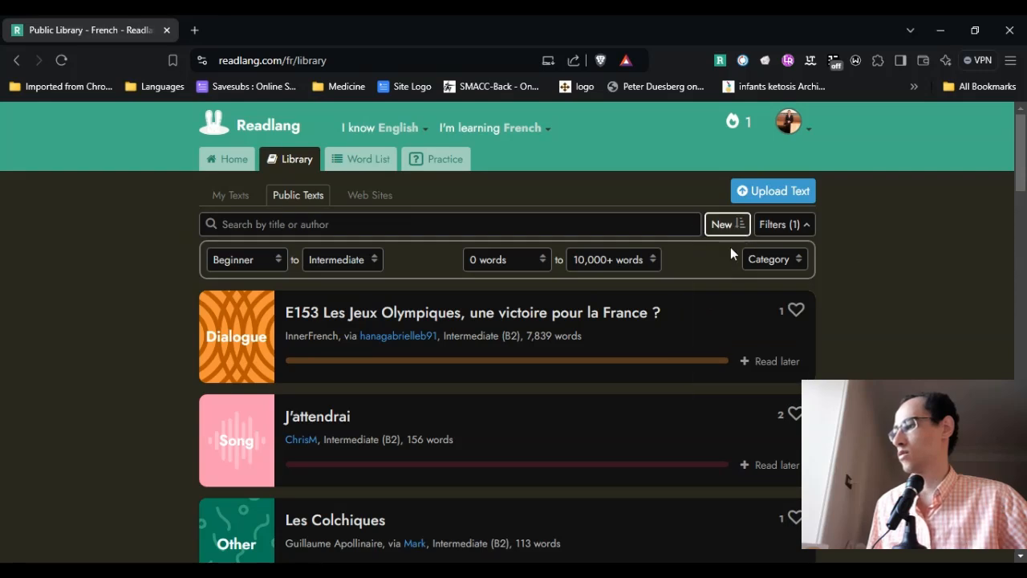
Step: Cycle the public texts' sort order through Hot and Top back to New, looking over the listed texts
left_click(727, 225)
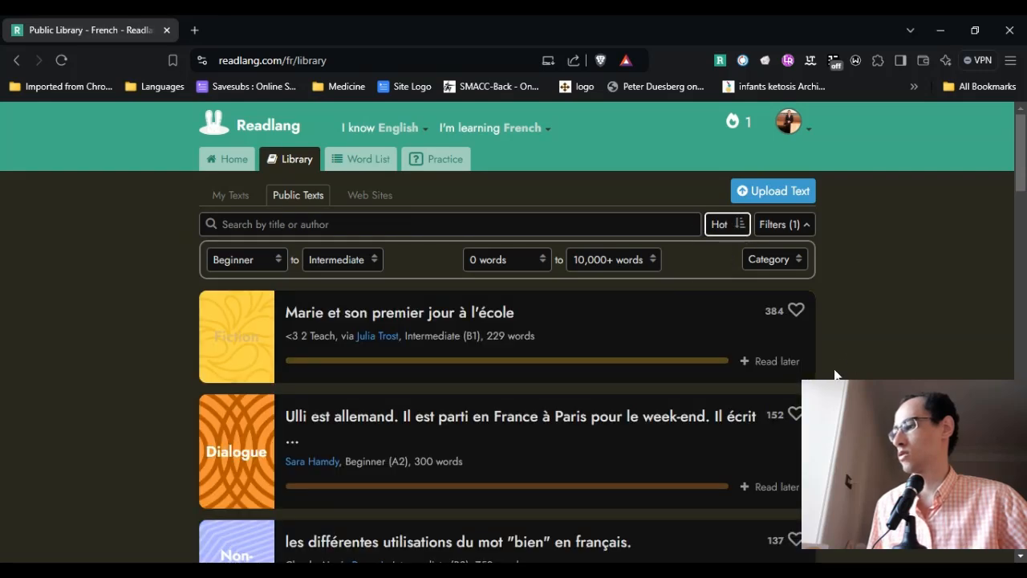
scroll(757, 399, "down", 2)
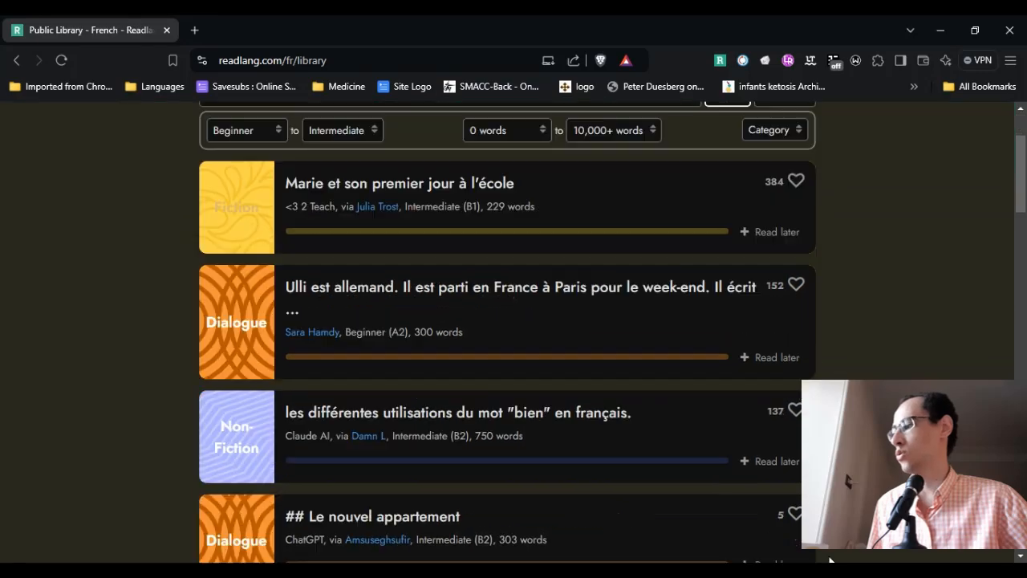
scroll(830, 560, "down", 7)
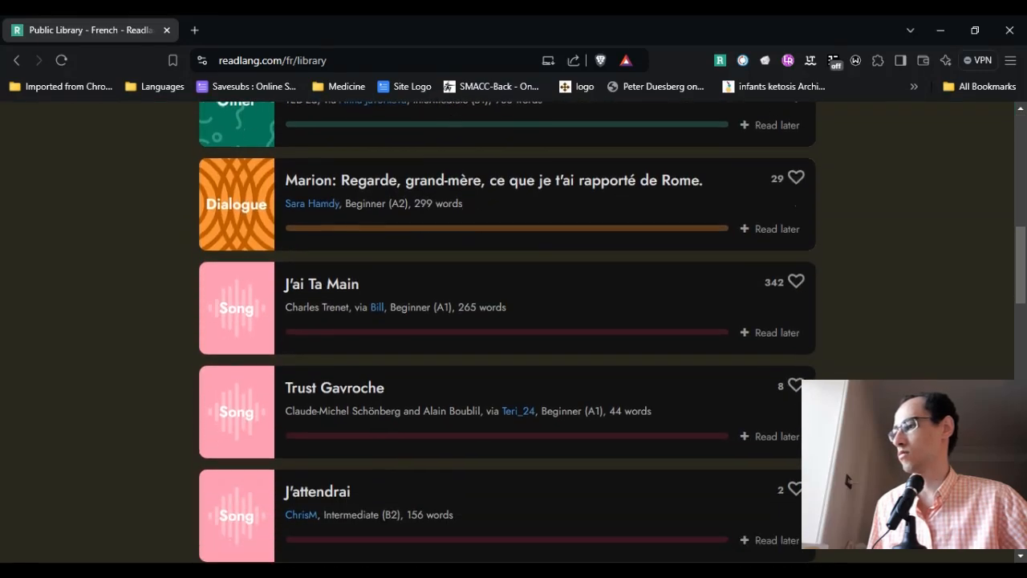
scroll(507, 332, "up", 10)
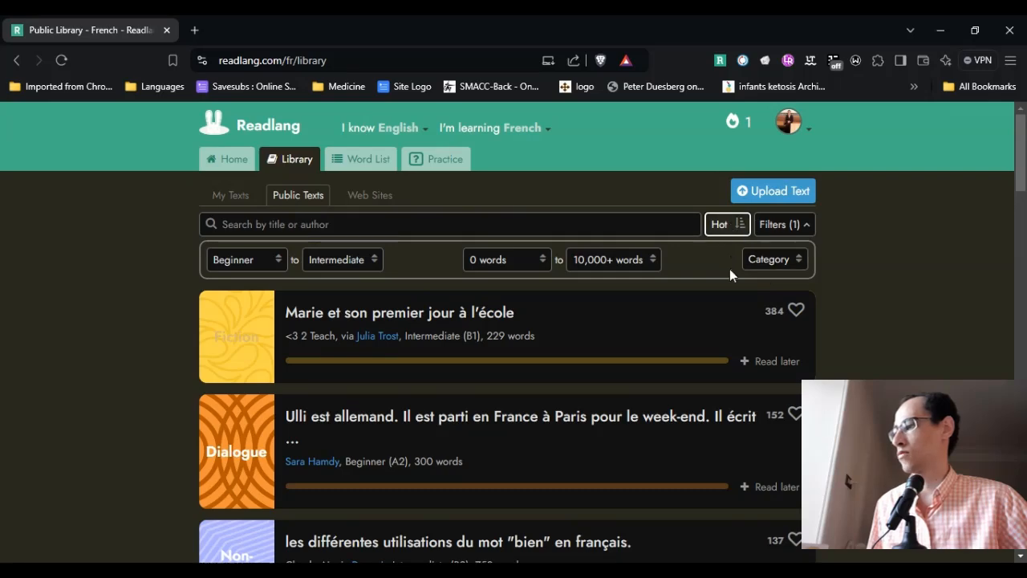
left_click(730, 269)
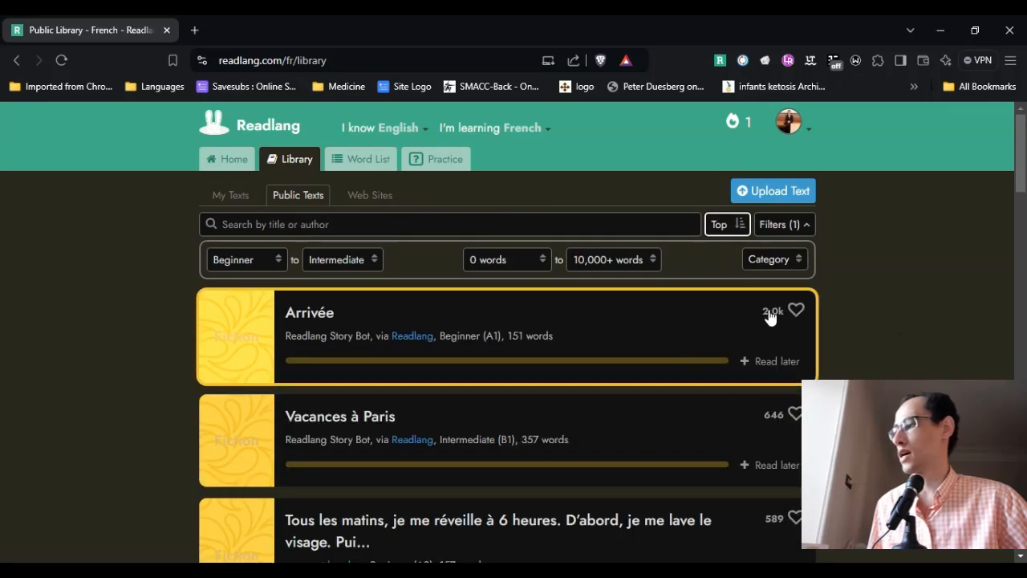
left_click(746, 226)
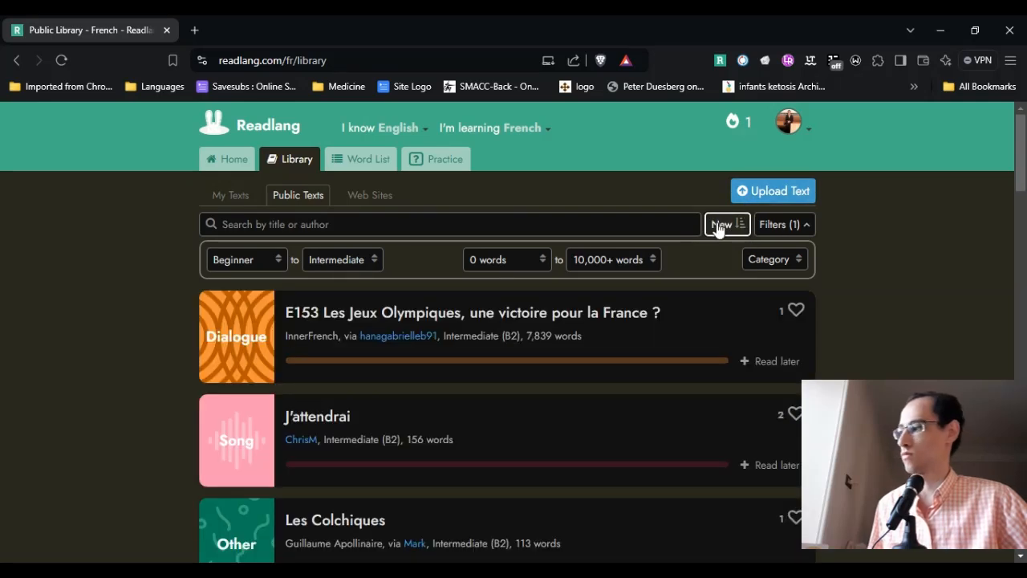
Step: Search the public texts for "sherlock holmes"
left_click(583, 233)
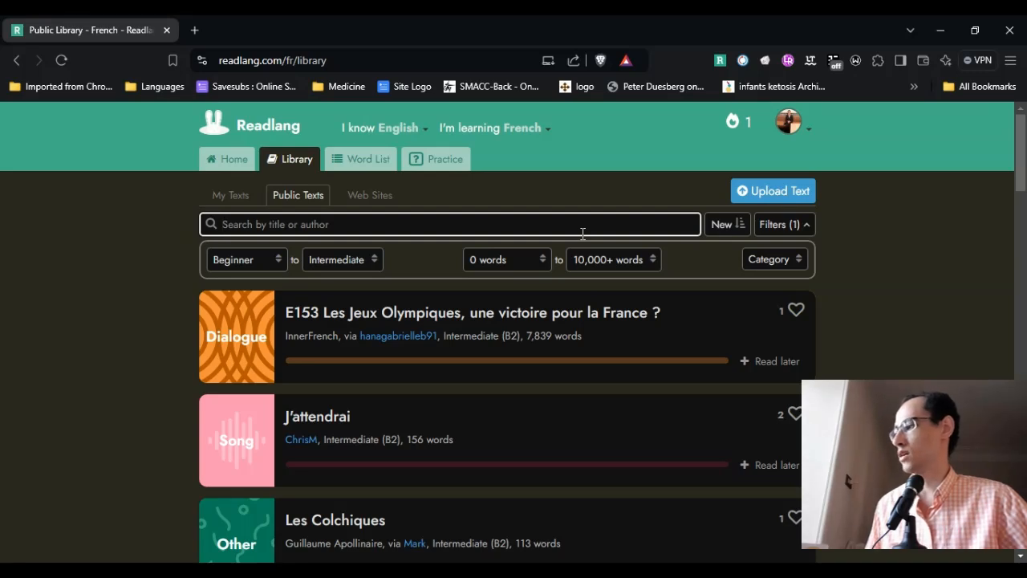
type("sh")
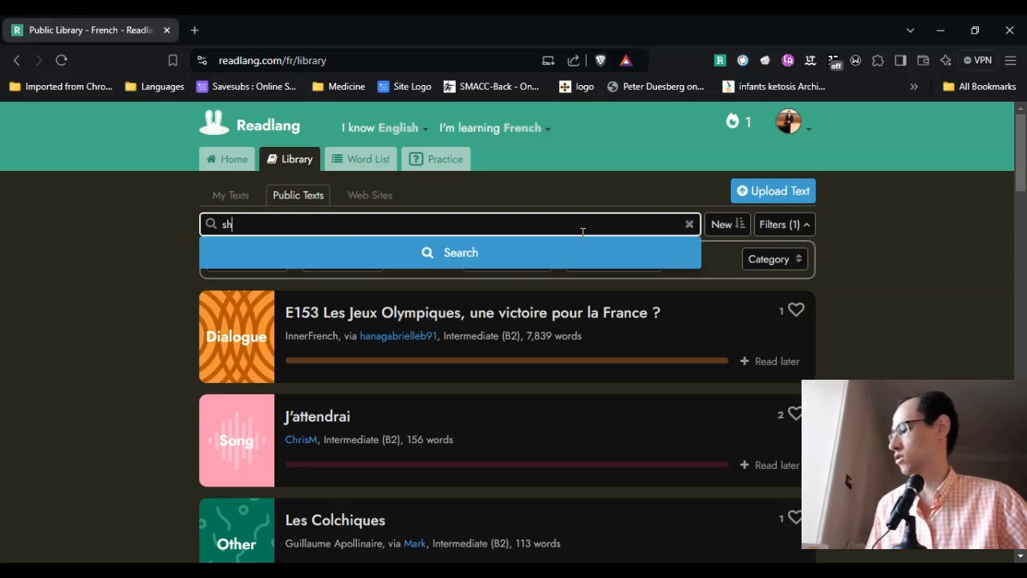
type("erlo")
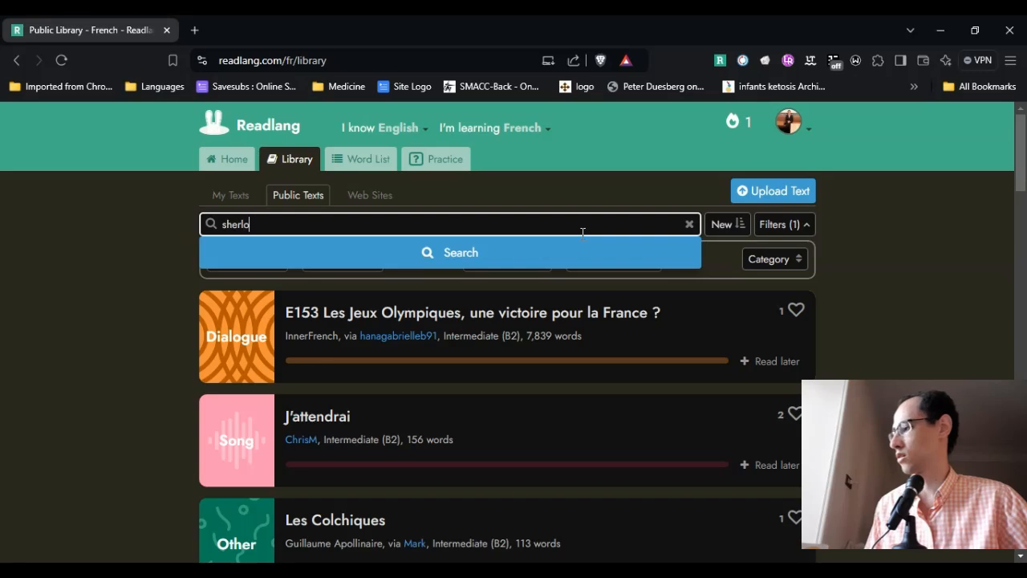
type("ck holmes")
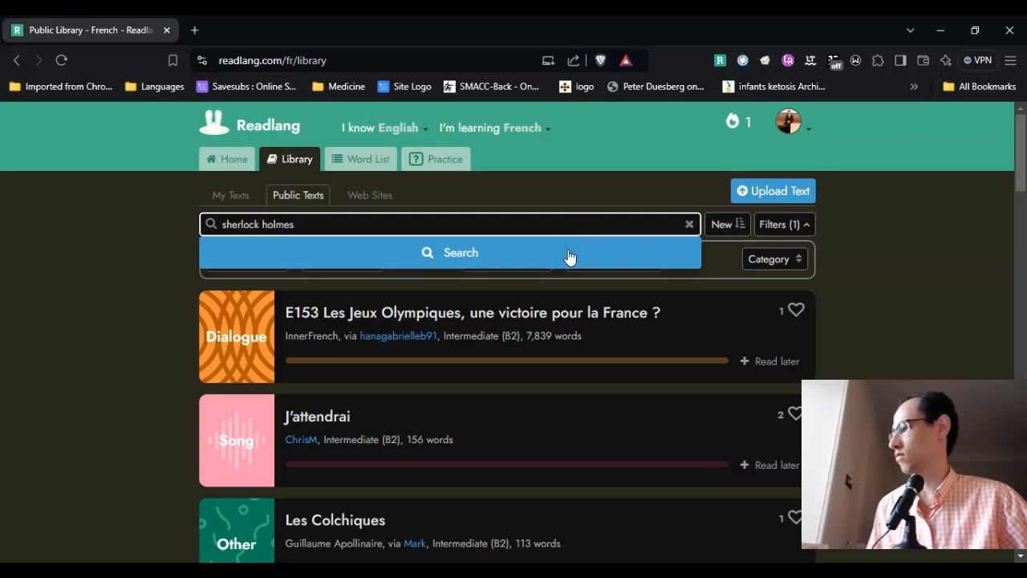
left_click(568, 254)
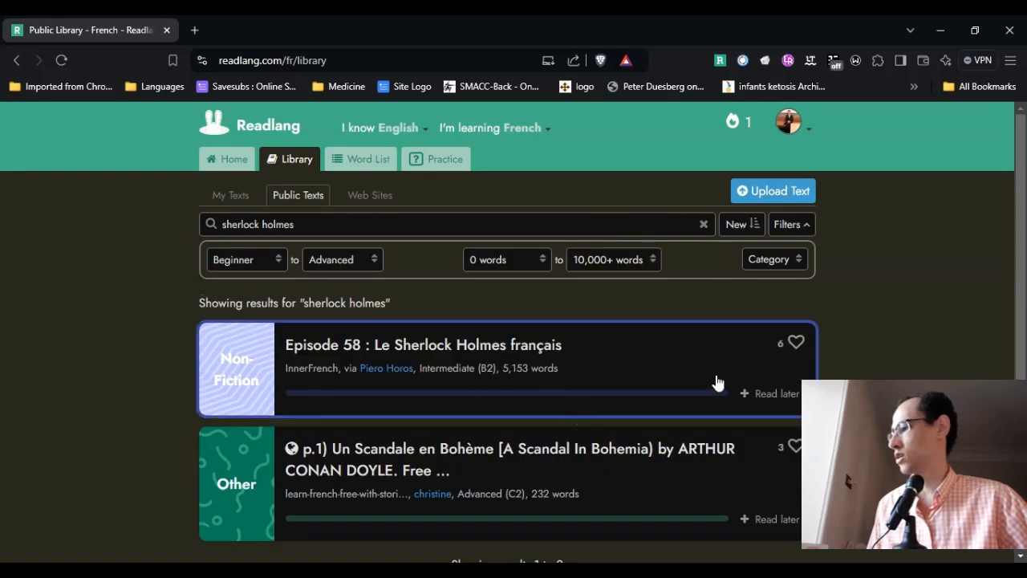
Step: Look over the texts matching the search and clear the search text
scroll(880, 355, "down", 2)
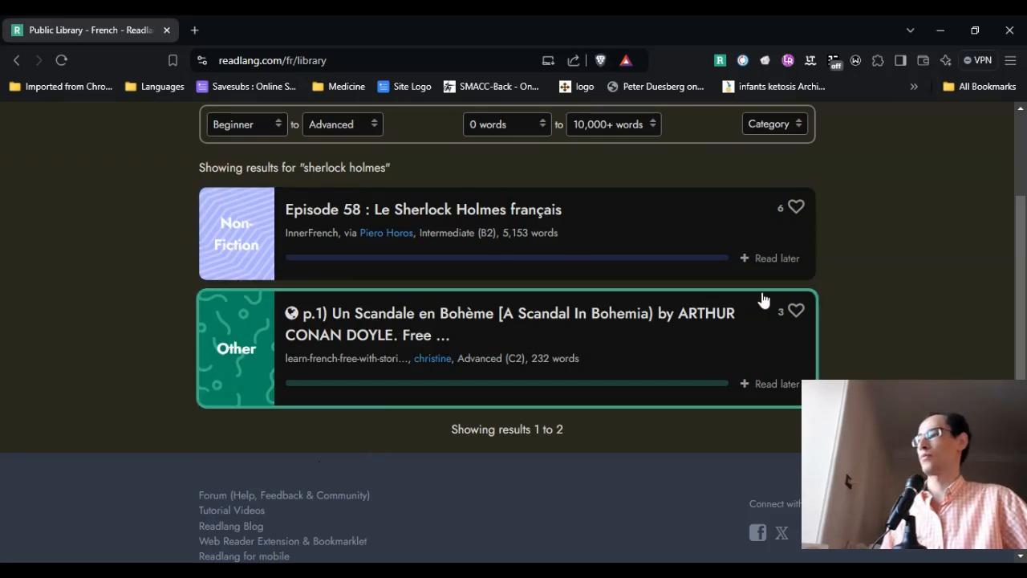
scroll(752, 314, "up", 1)
scroll(753, 315, "up", 2)
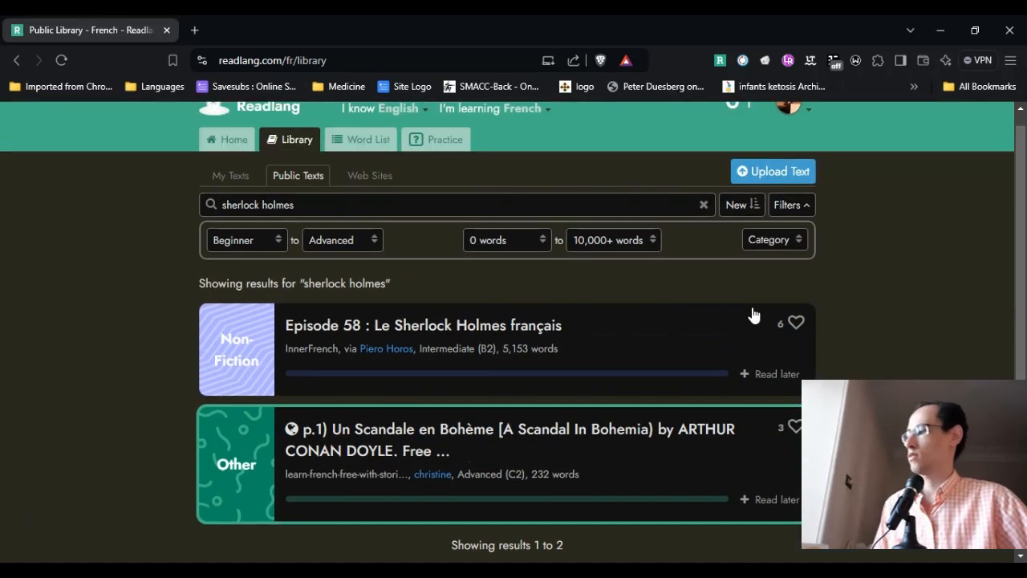
scroll(753, 315, "up", 1)
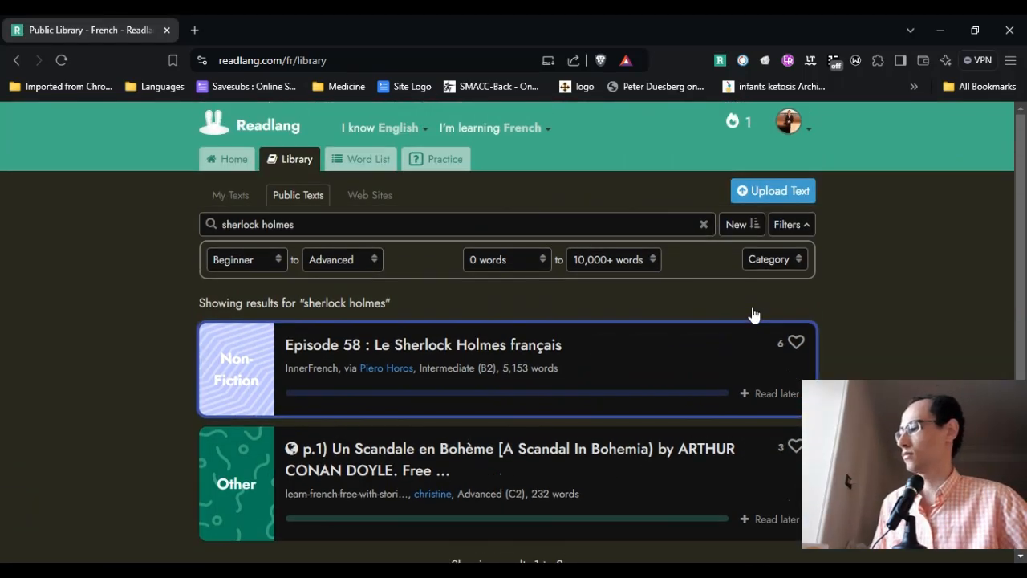
triple_click(334, 216)
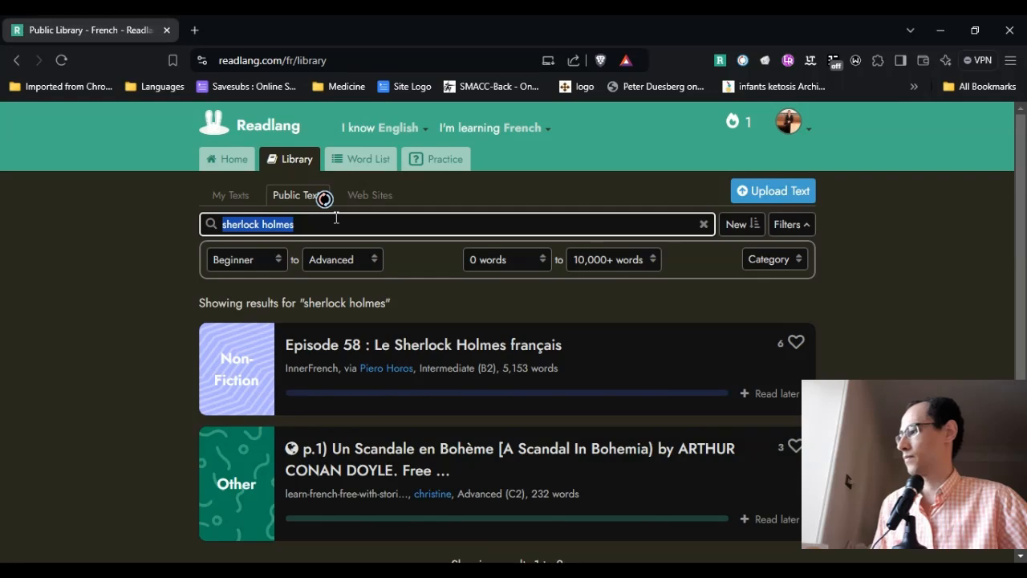
key("BackSpace")
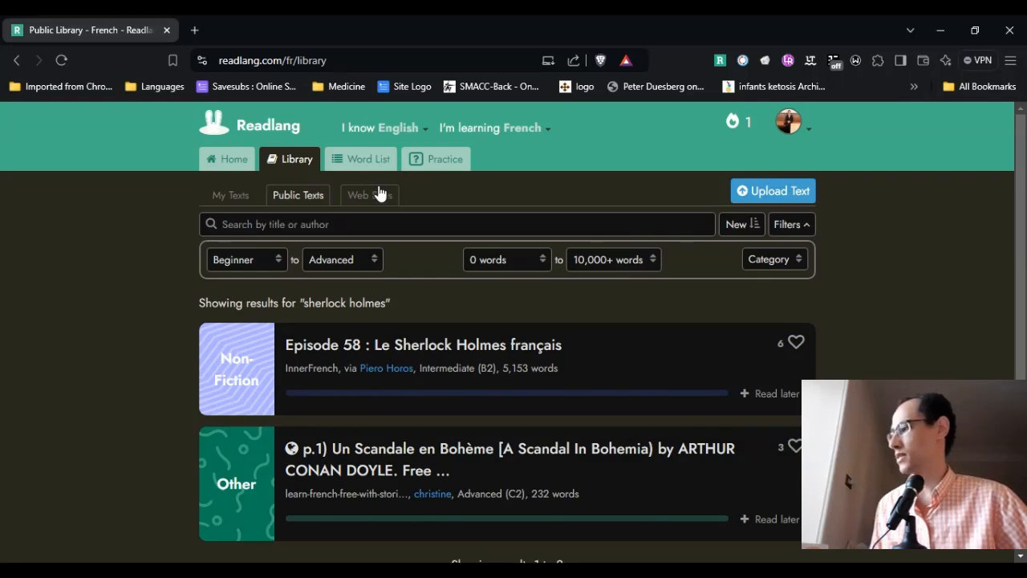
Step: Browse the library's list of popular web sites for French learners and open Le Monde diplomatique
left_click(374, 201)
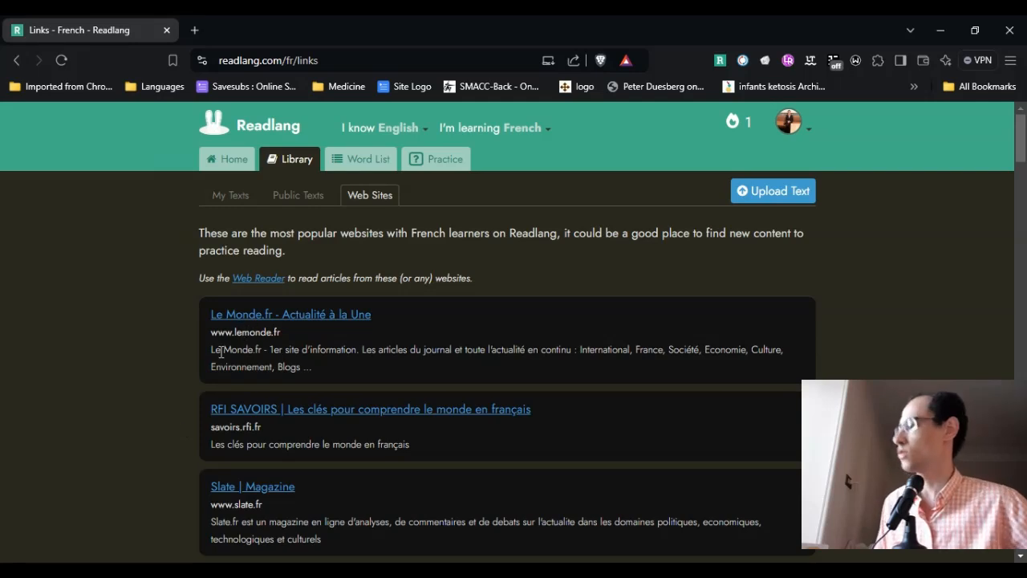
scroll(203, 389, "down", 3)
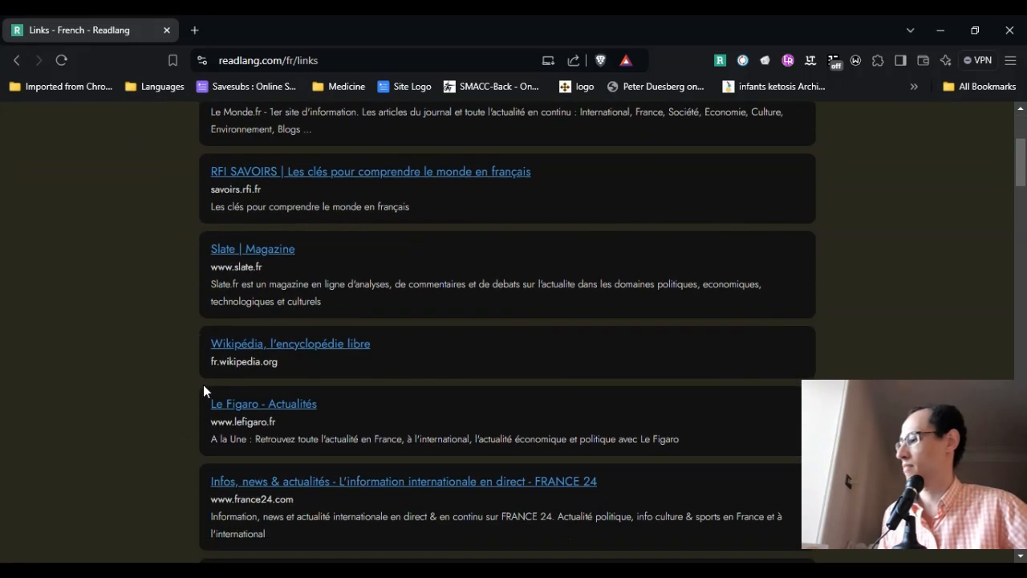
scroll(298, 353, "down", 3)
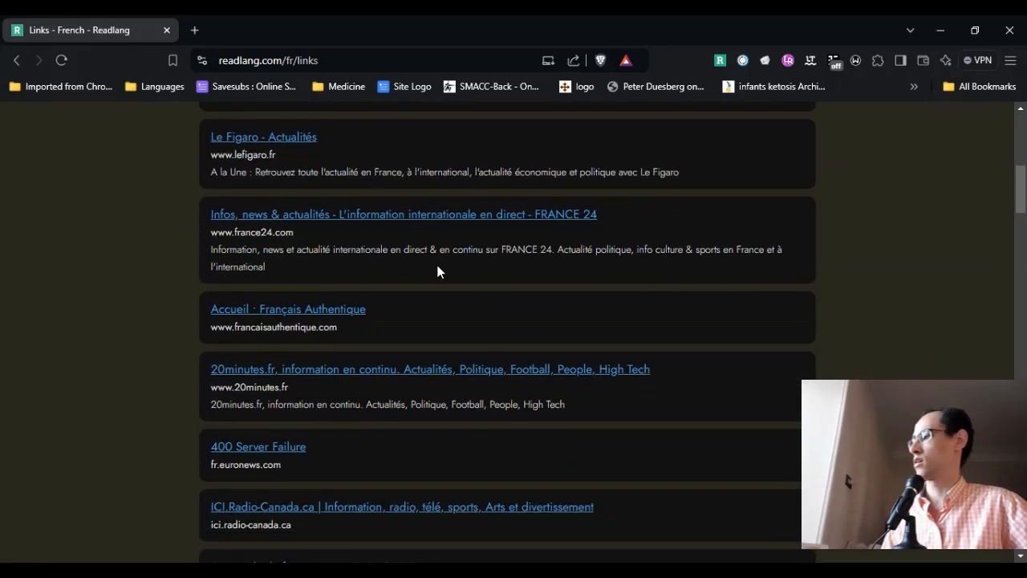
scroll(437, 271, "down", 12)
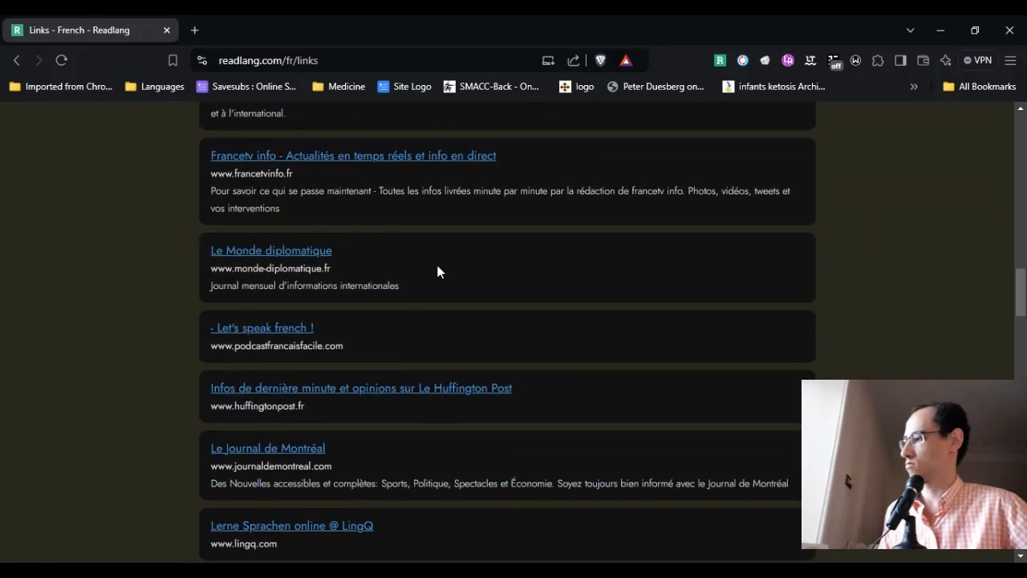
scroll(437, 272, "down", 8)
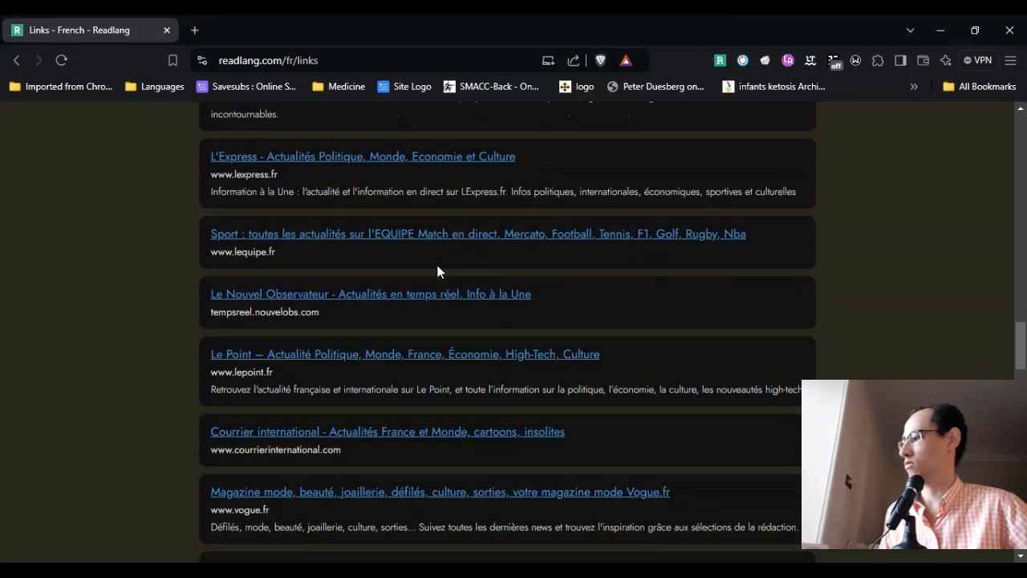
scroll(437, 271, "down", 3)
scroll(438, 271, "up", 9)
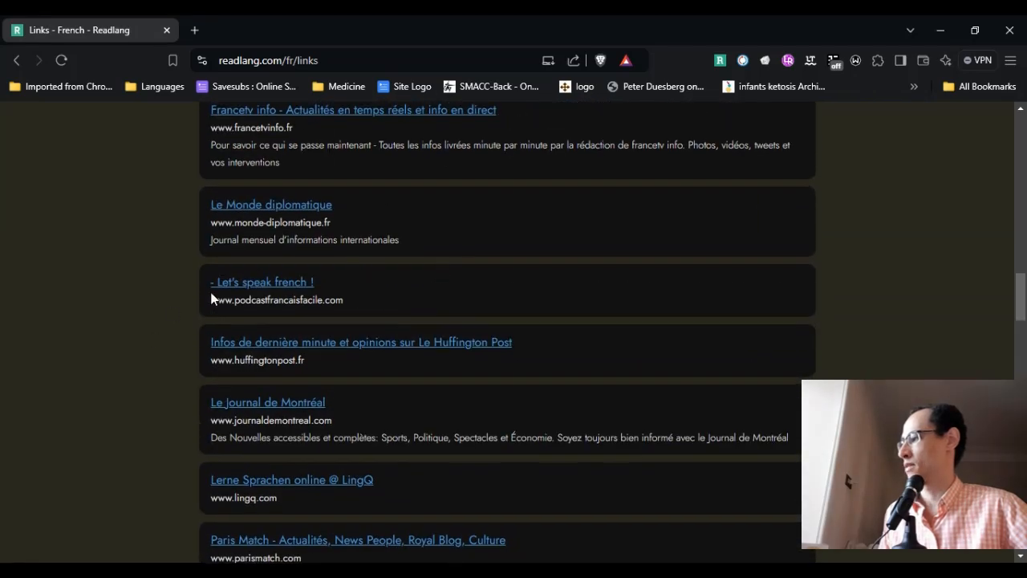
left_click(273, 208)
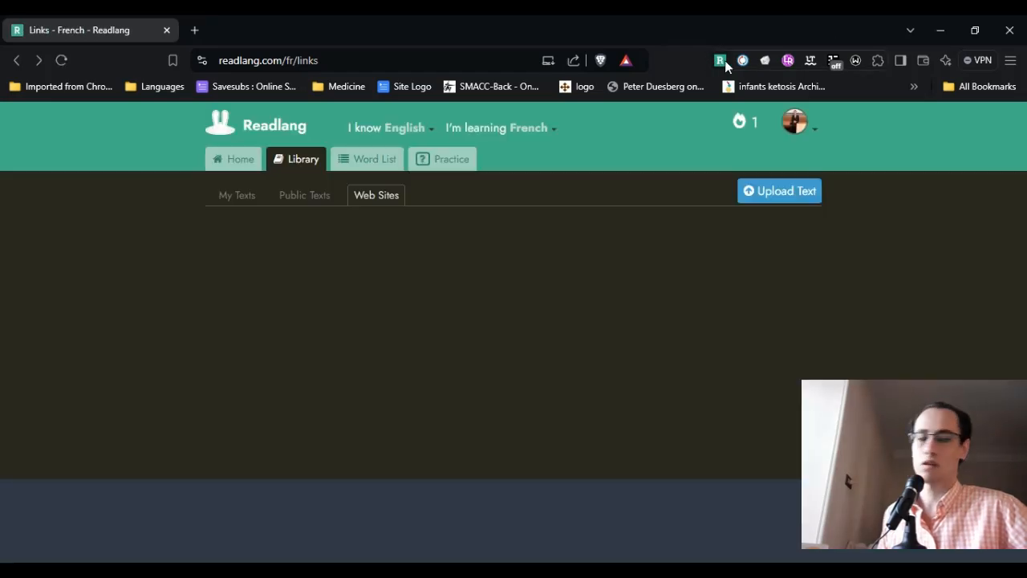
Step: Open the Web Reader Extension & Bookmarklet page from the end of the web sites list and read its installation instructions
scroll(810, 360, "down", 7)
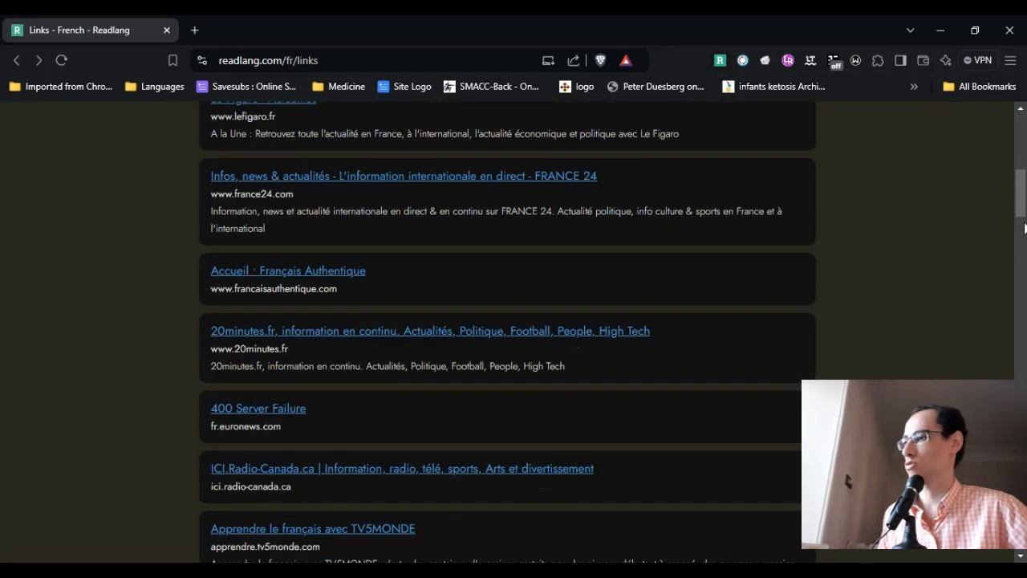
left_click_drag(1023, 213, 1023, 544)
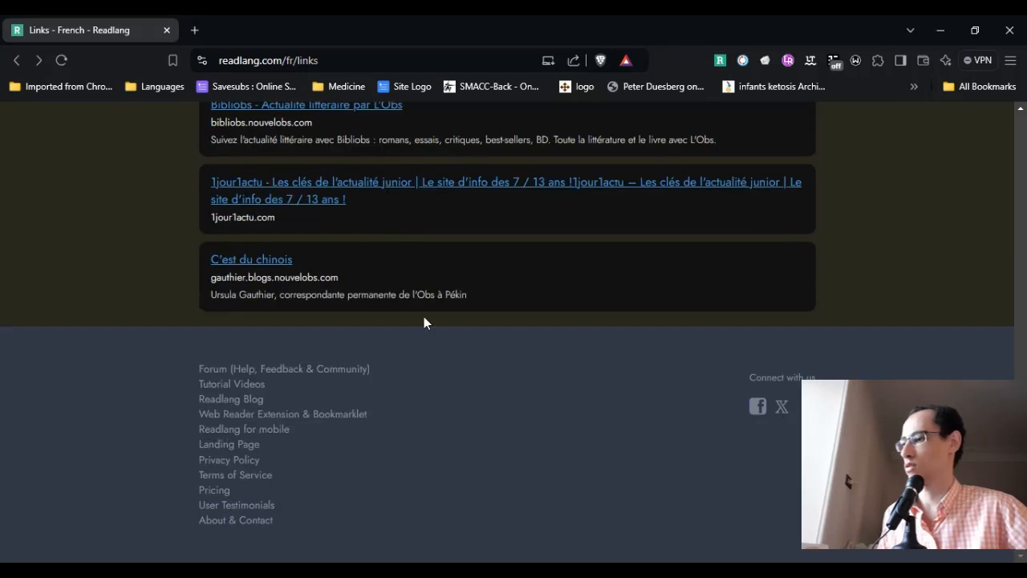
left_click(277, 416)
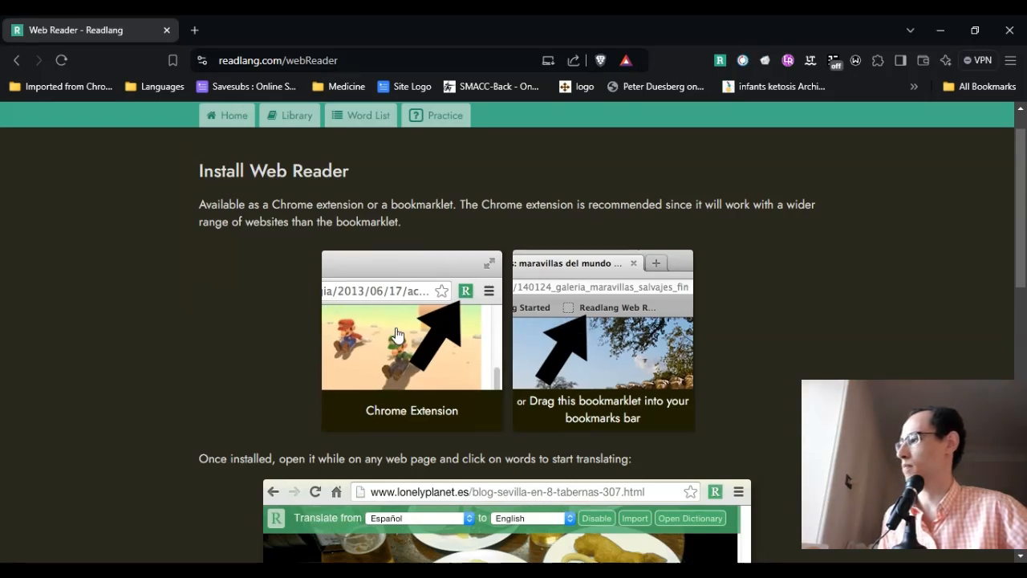
scroll(824, 359, "down", 4)
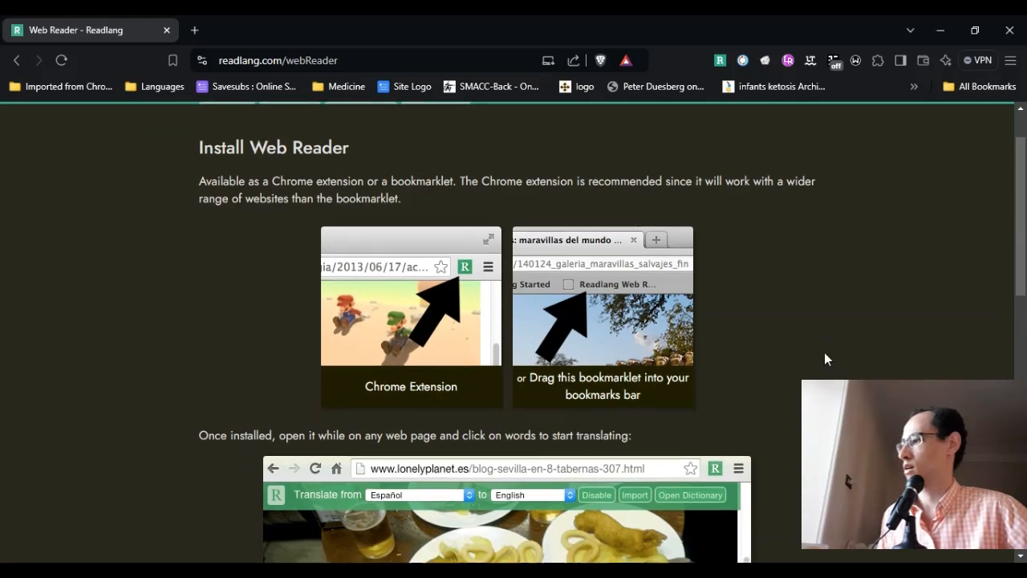
scroll(825, 357, "down", 3)
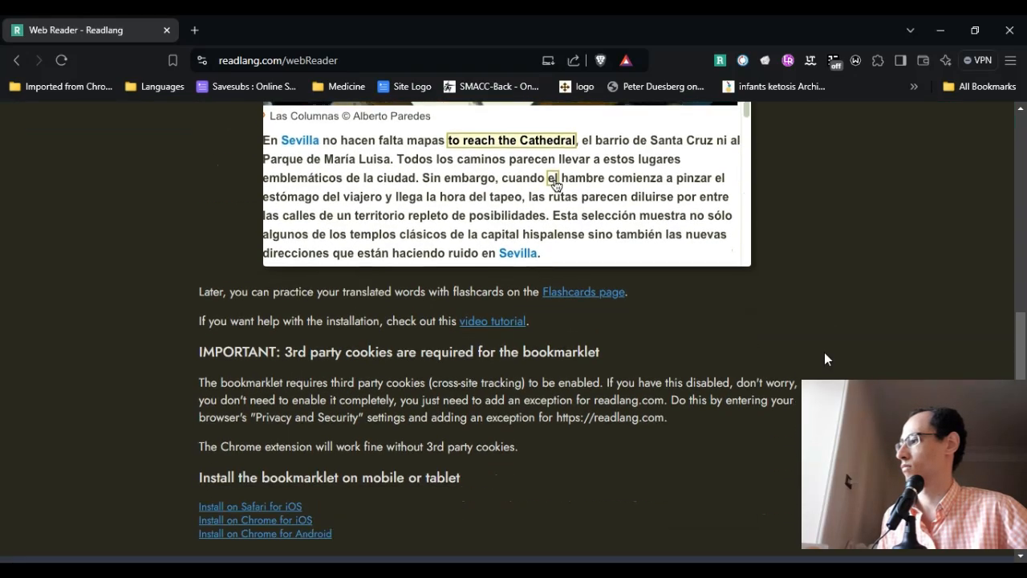
Step: Return to the library's web sites list, open Le Figaro and bring up its article "Tout cela va s'effondrer sur les finances publiques"
scroll(825, 357, "up", 1)
scroll(825, 357, "down", 1)
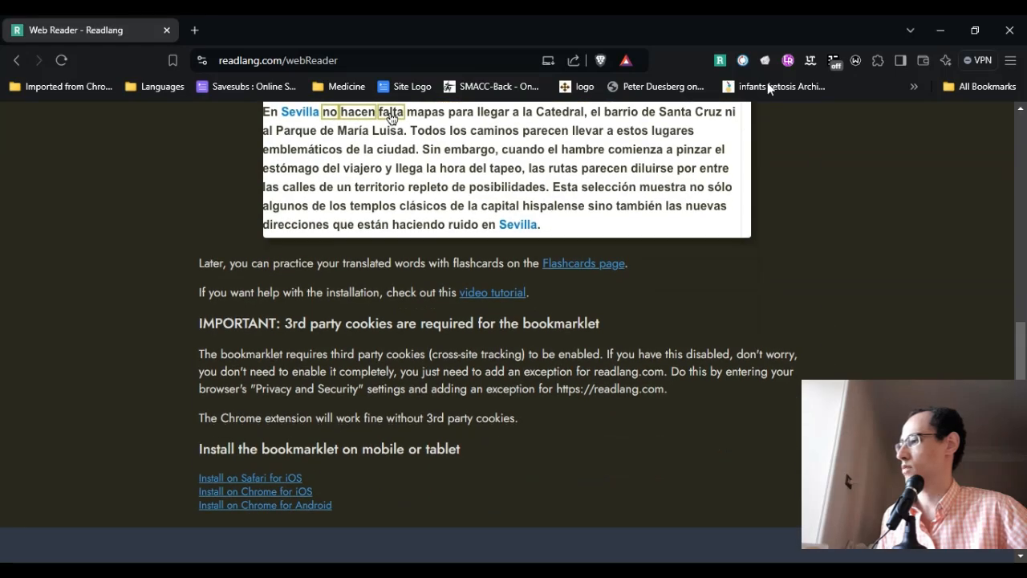
scroll(803, 207, "up", 6)
scroll(804, 207, "up", 1)
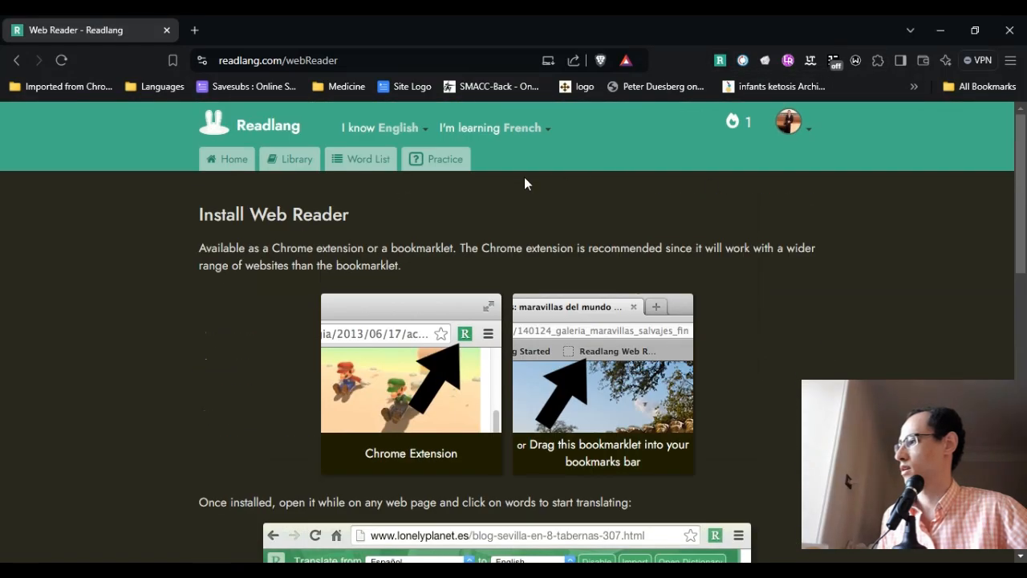
left_click(311, 164)
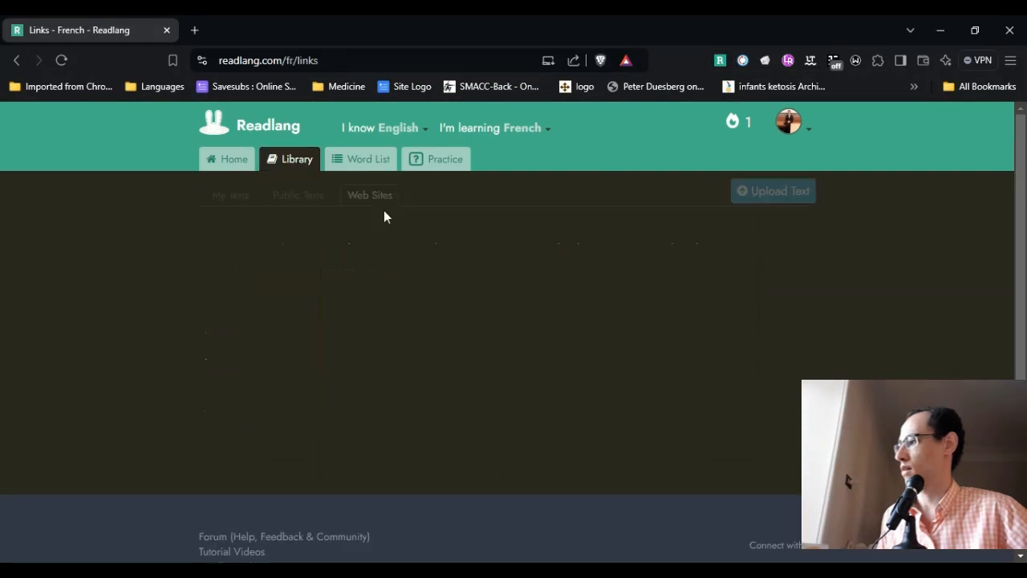
scroll(300, 552, "down", 6)
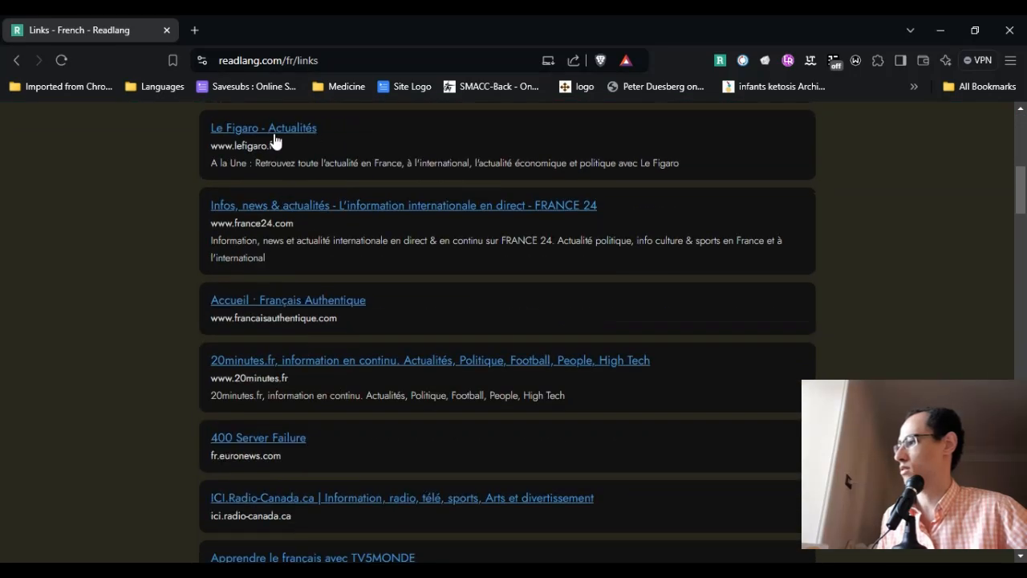
left_click(273, 132)
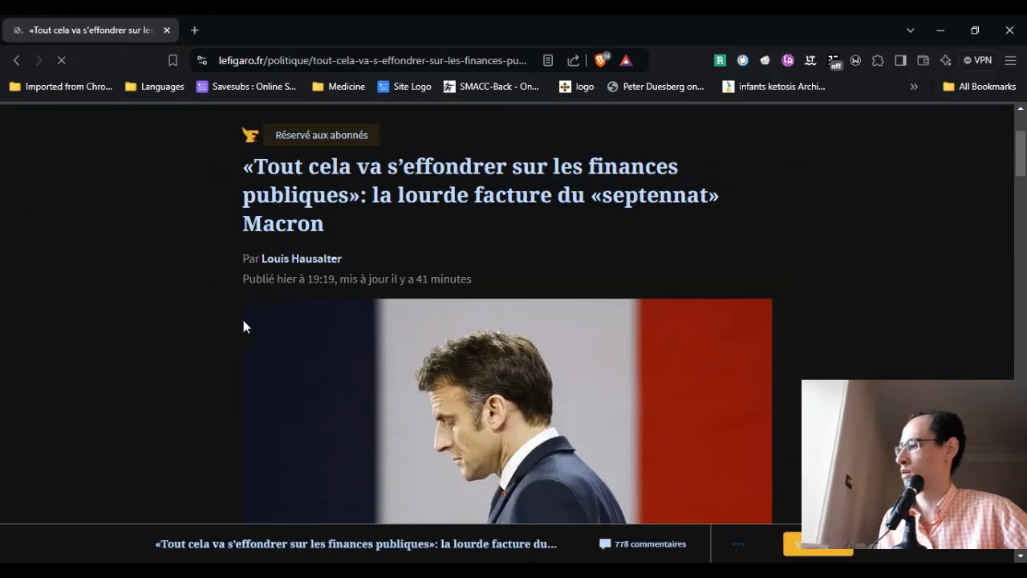
scroll(250, 313, "down", 3)
scroll(251, 313, "down", 3)
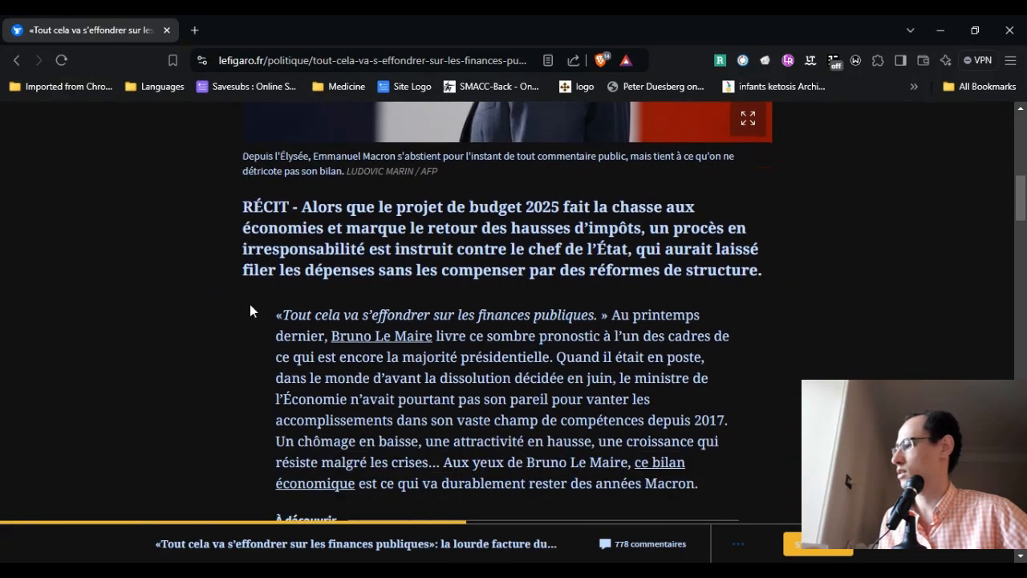
Step: Launch the Readlang Web Reader extension on the article and look over its account, web page and translation settings options
left_click(724, 62)
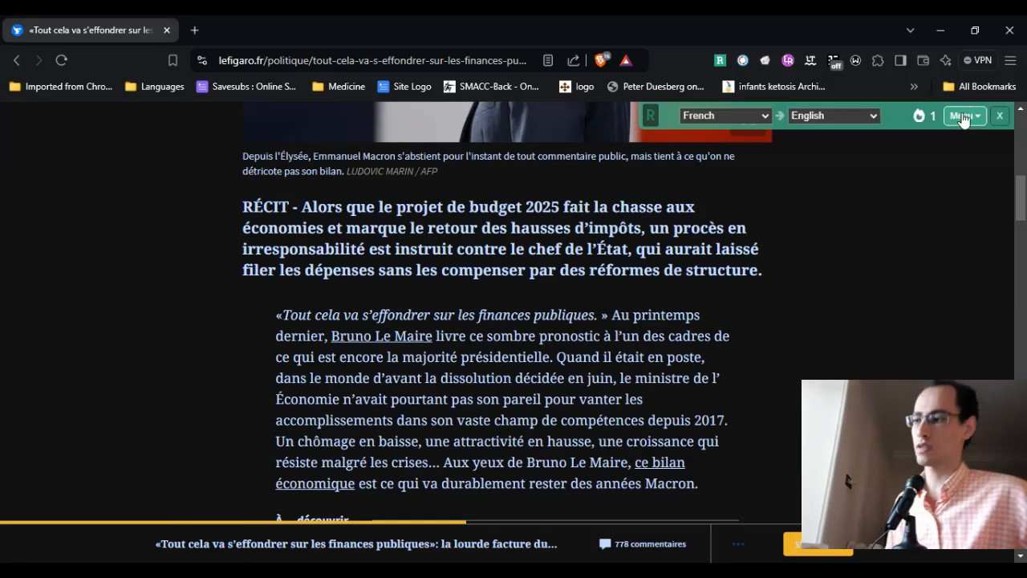
left_click(962, 114)
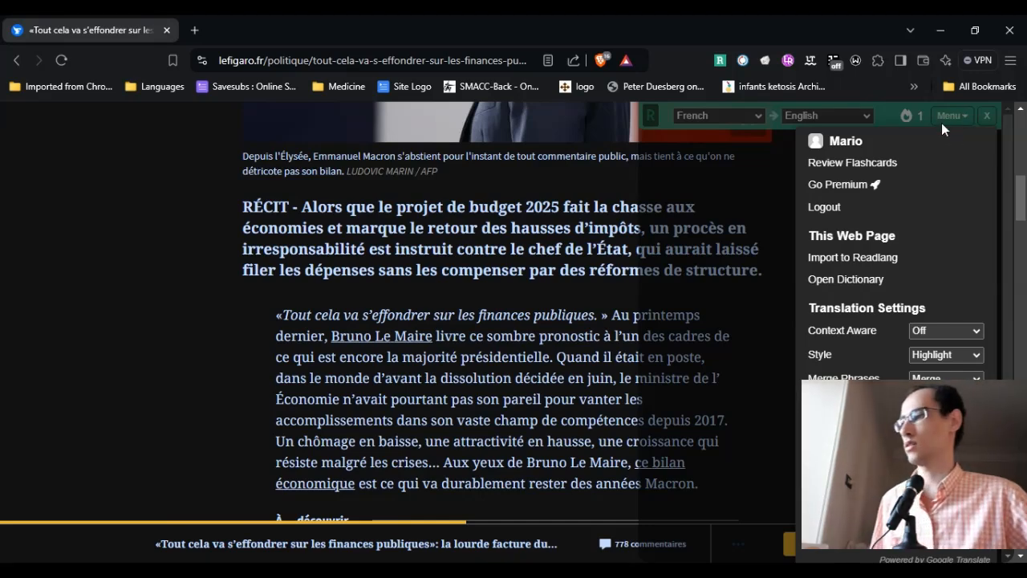
scroll(850, 280, "down", 1)
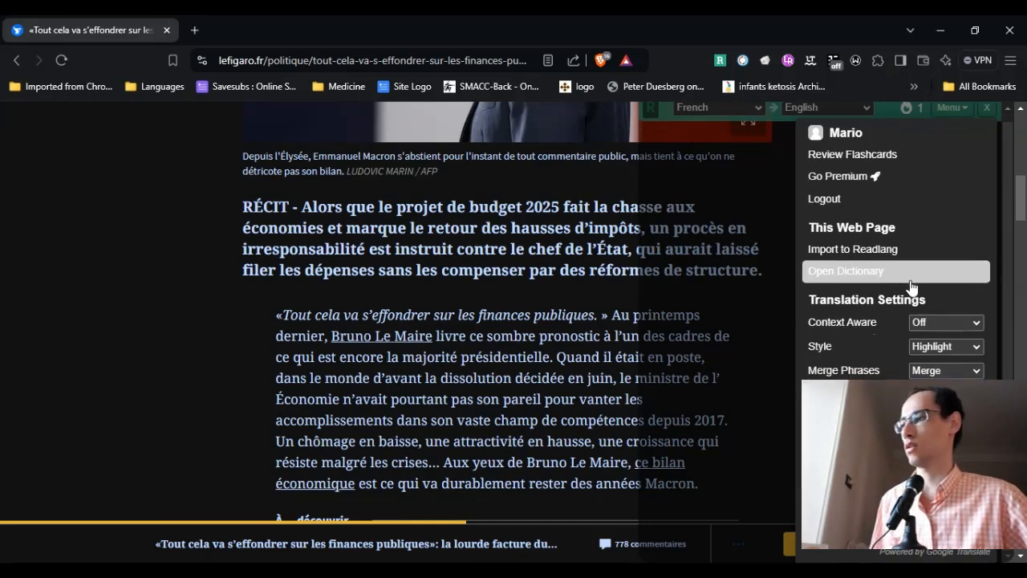
left_click(852, 198)
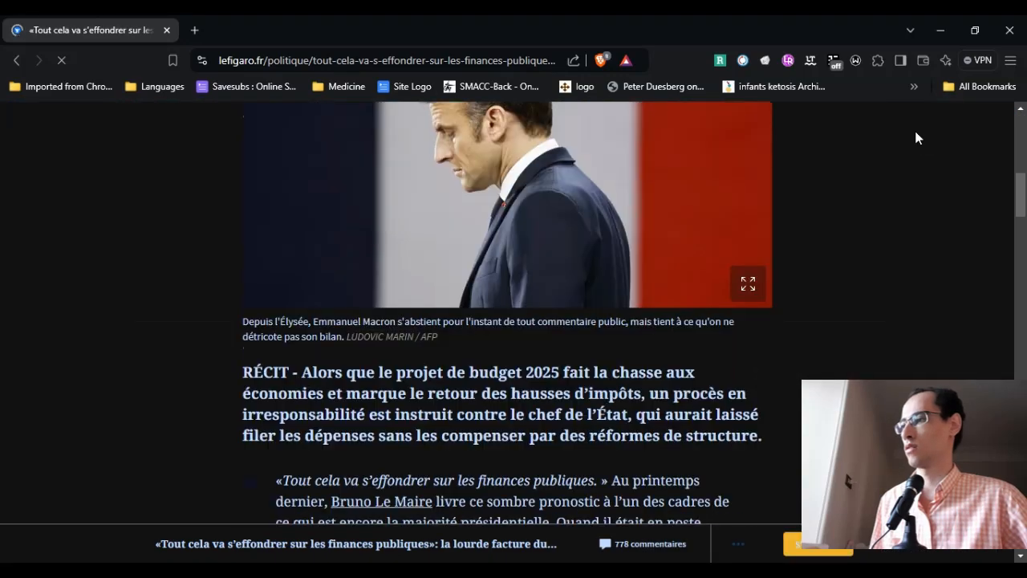
left_click(958, 111)
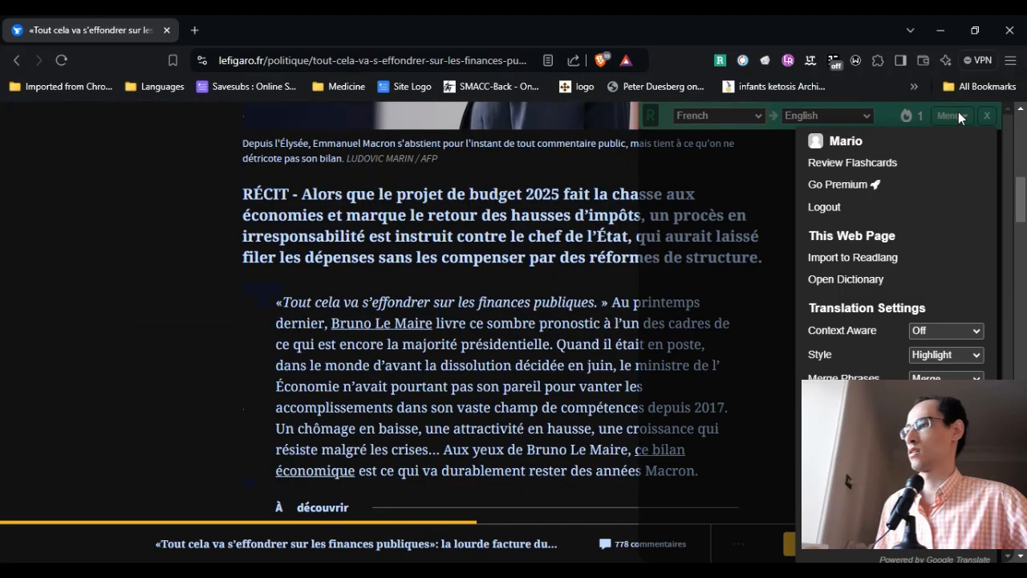
left_click(958, 112)
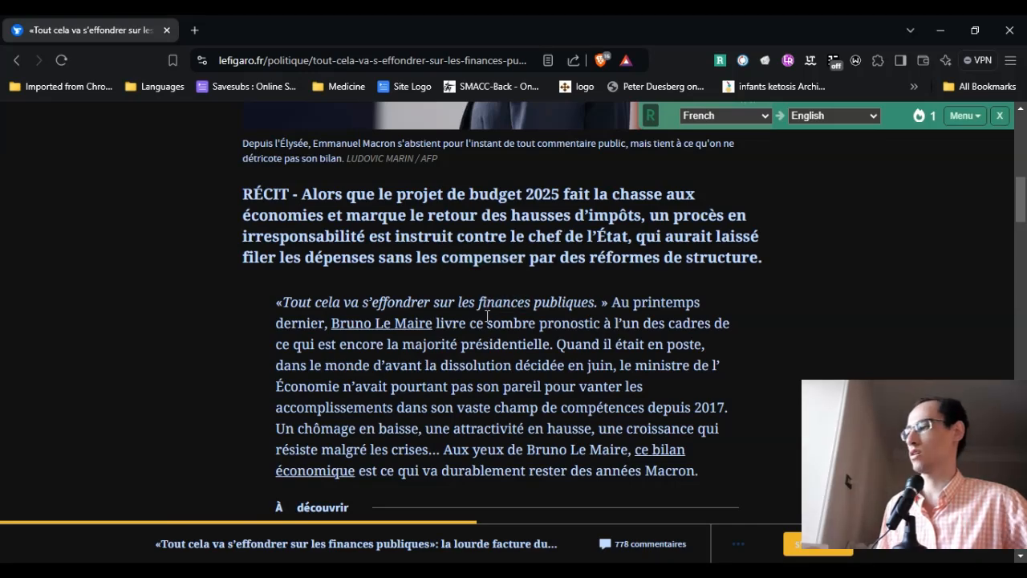
Step: Translate "hausse" in the article's opening paragraph, extend the translation to "en hausse", and clear it again
scroll(529, 337, "down", 1)
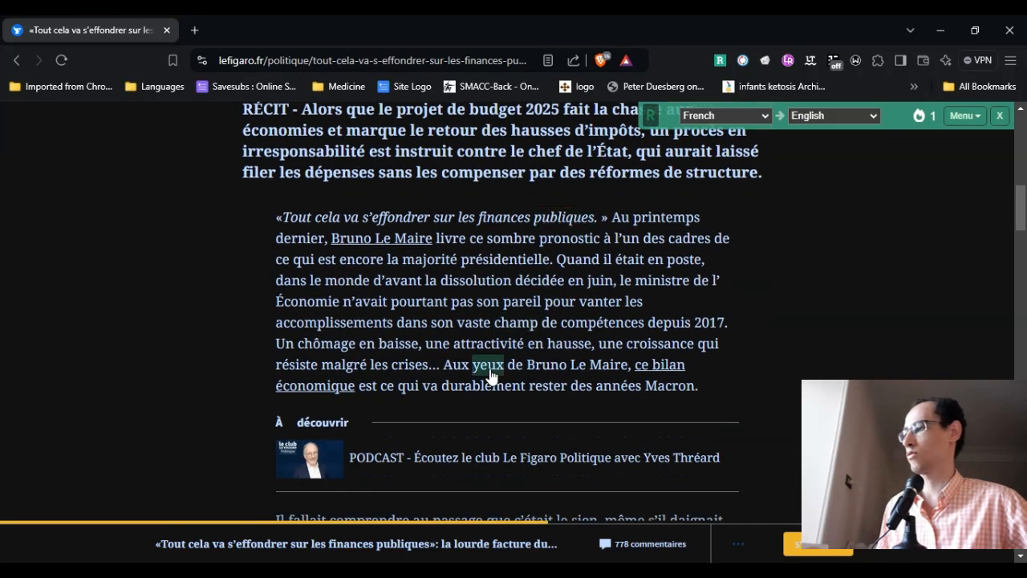
scroll(489, 374, "down", 1)
scroll(449, 223, "up", 1)
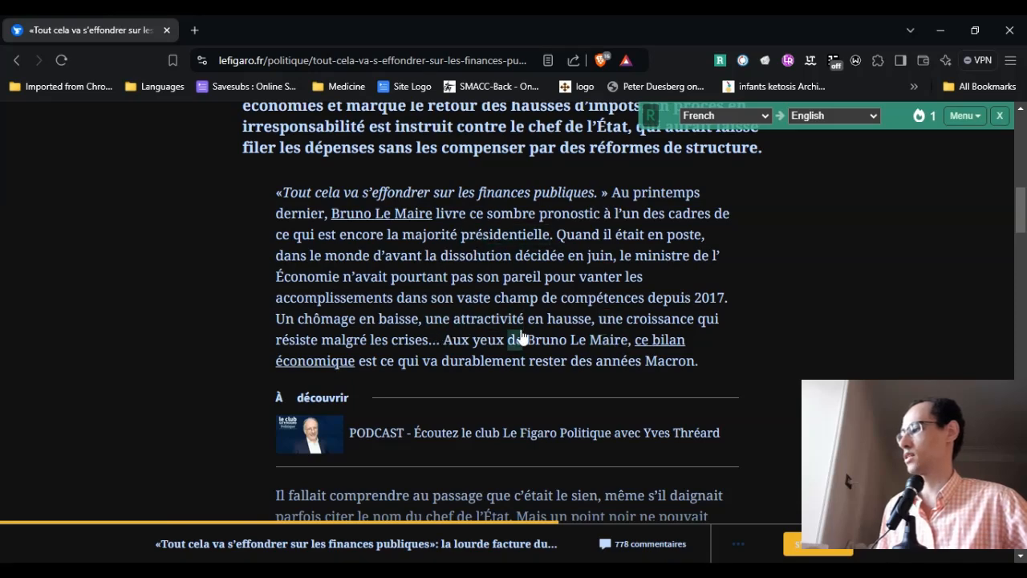
left_click(571, 319)
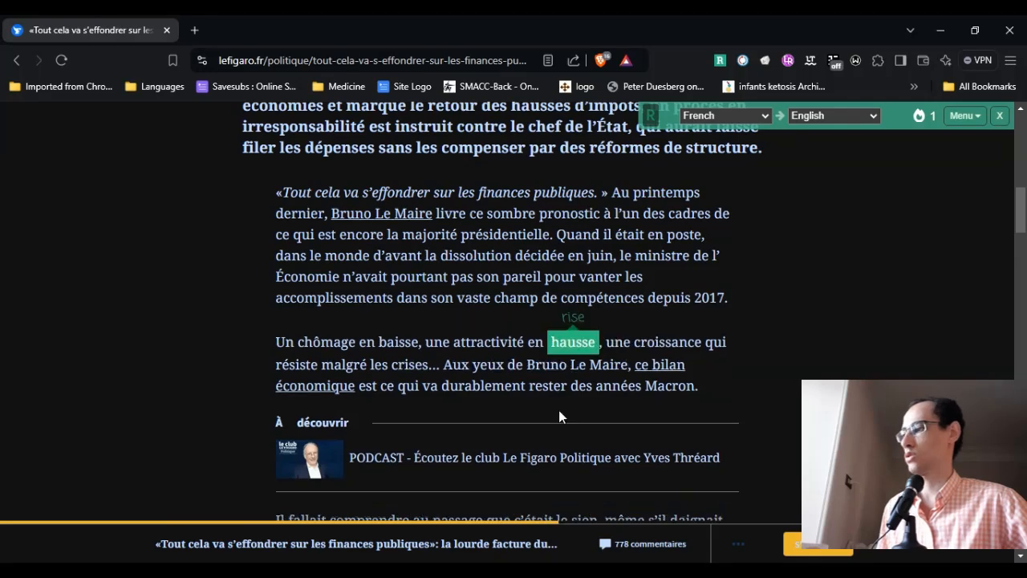
left_click(536, 343)
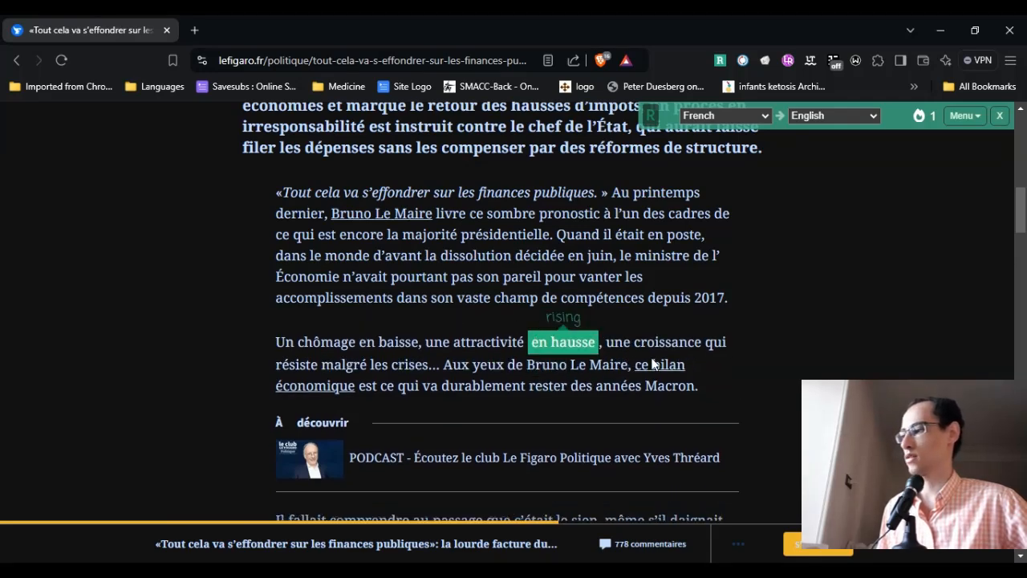
left_click(552, 345)
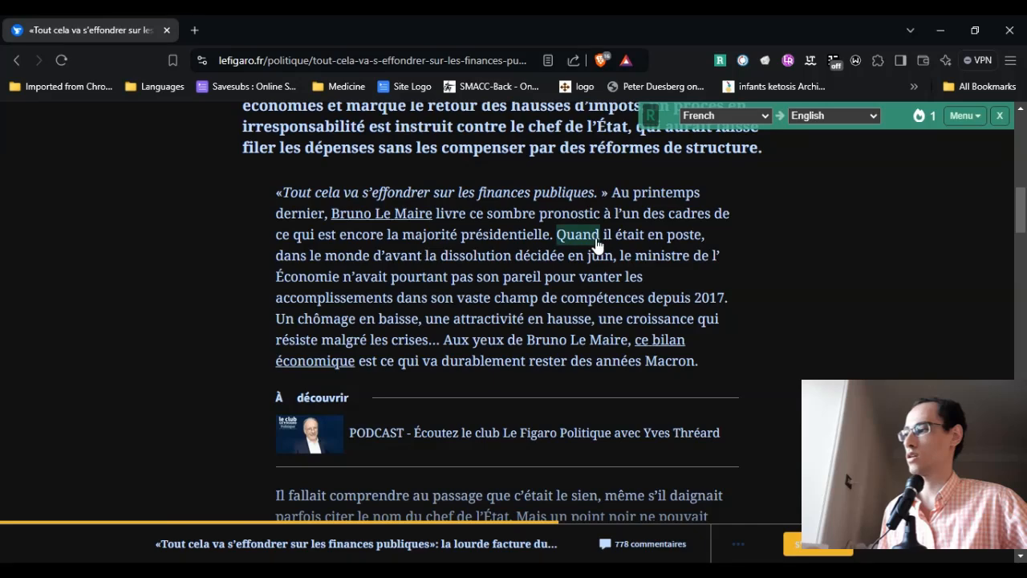
Step: Go to readlang.com and open the Le Figaro article from My Texts in the library
key("ctrl+shift+s")
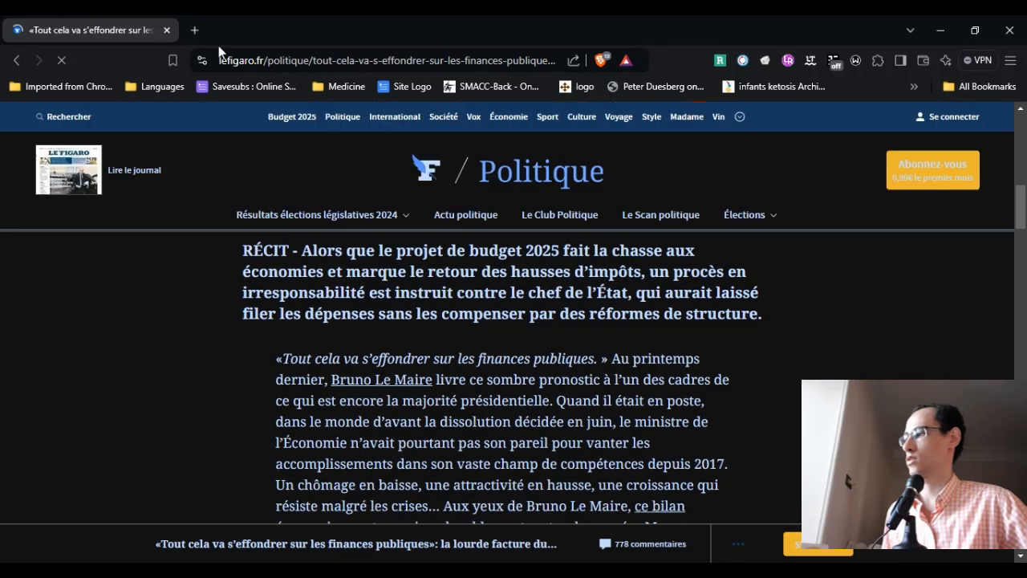
left_click(258, 61)
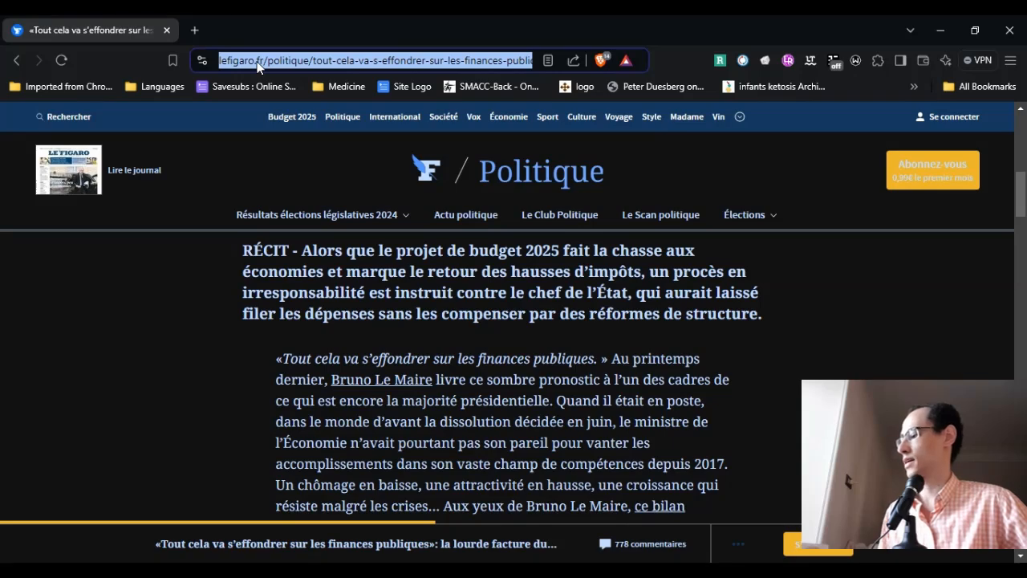
type("readlang")
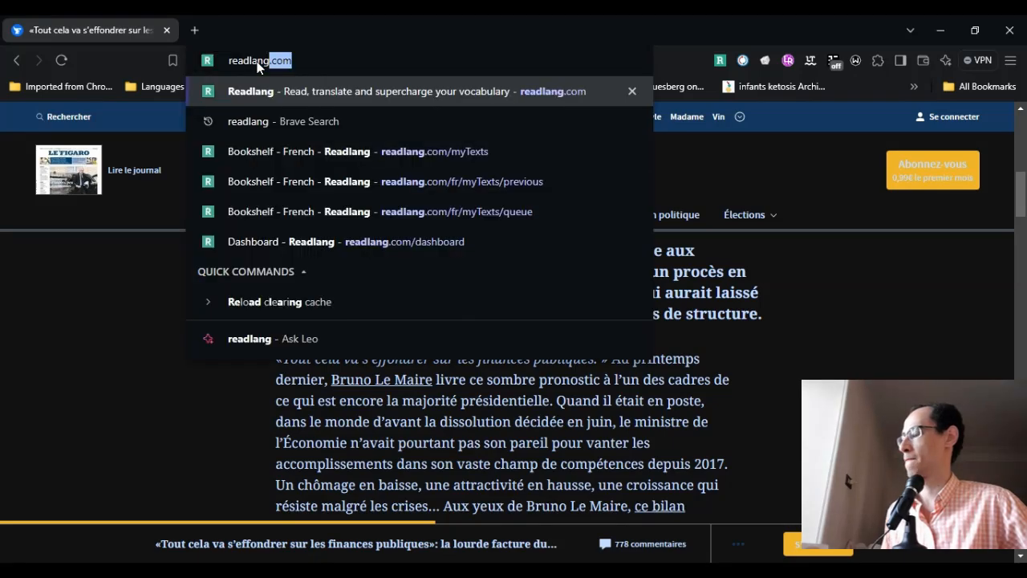
key("Return")
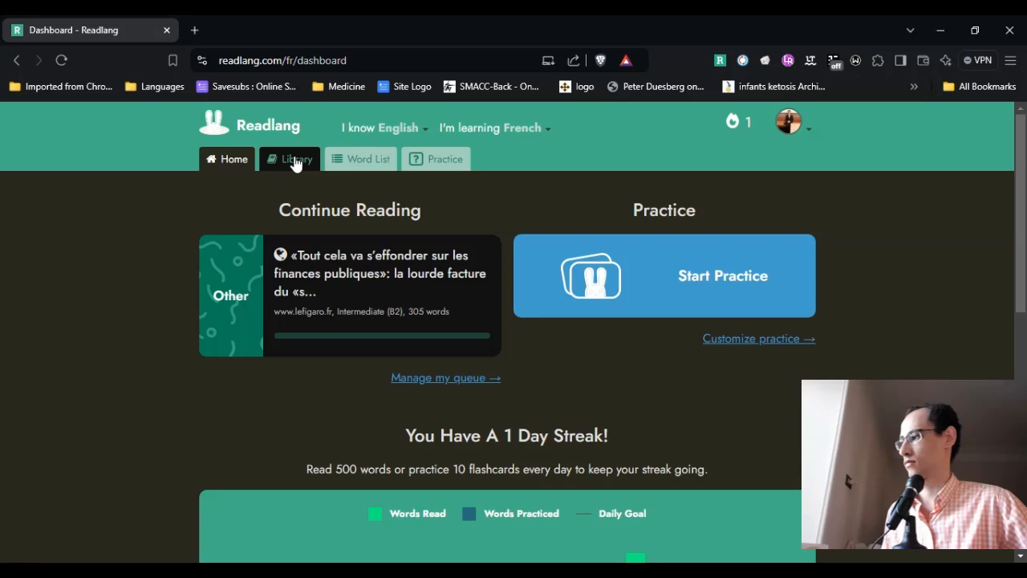
left_click(296, 161)
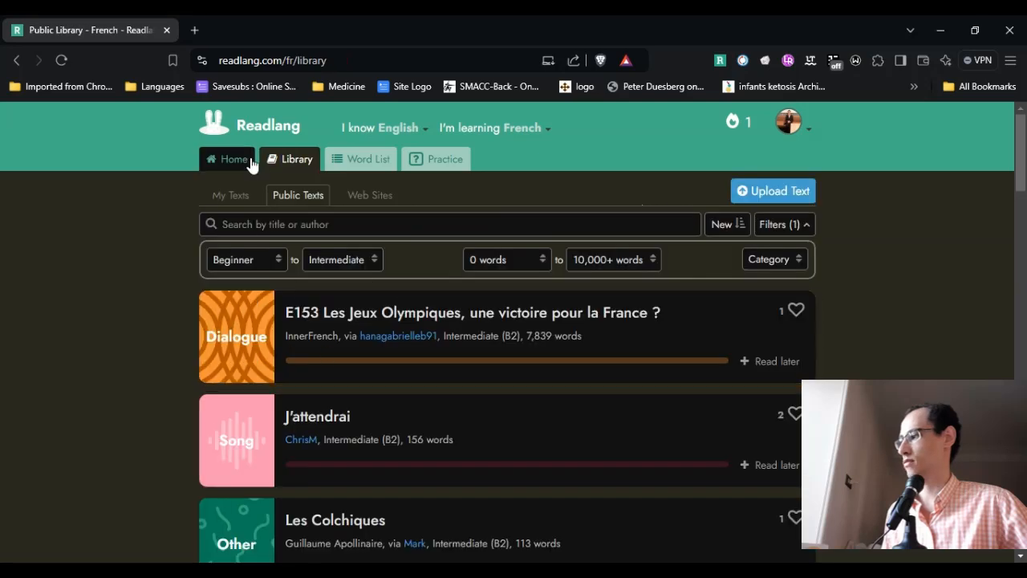
left_click(234, 206)
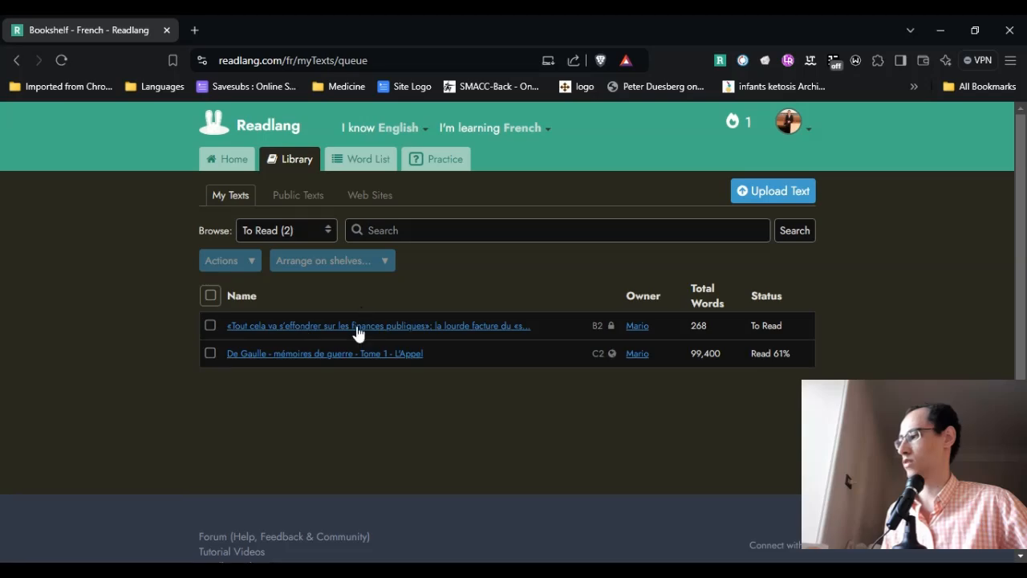
left_click(358, 329)
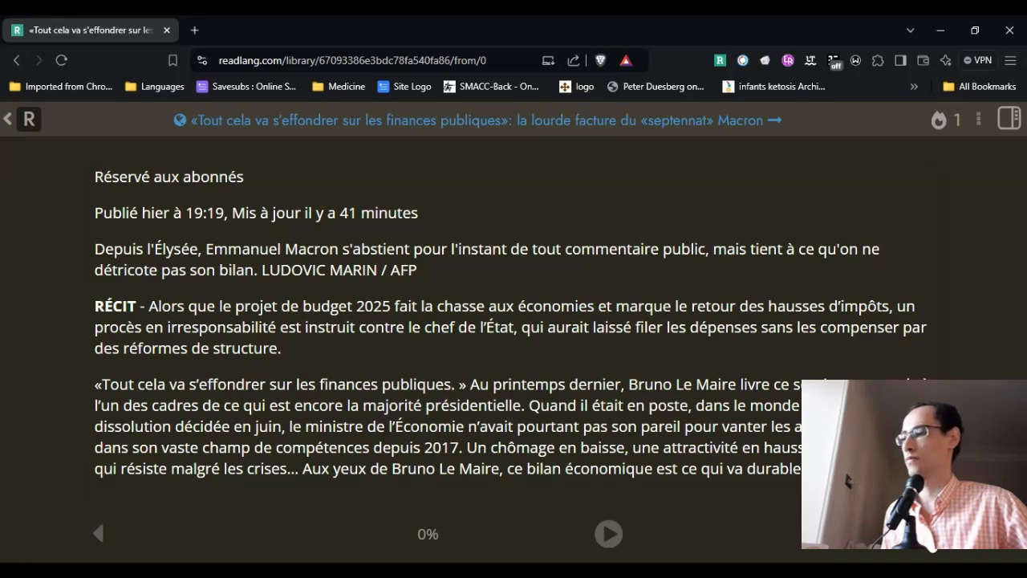
Step: Page through the article to its end and return to the My Texts list
key("Right")
key("Right")
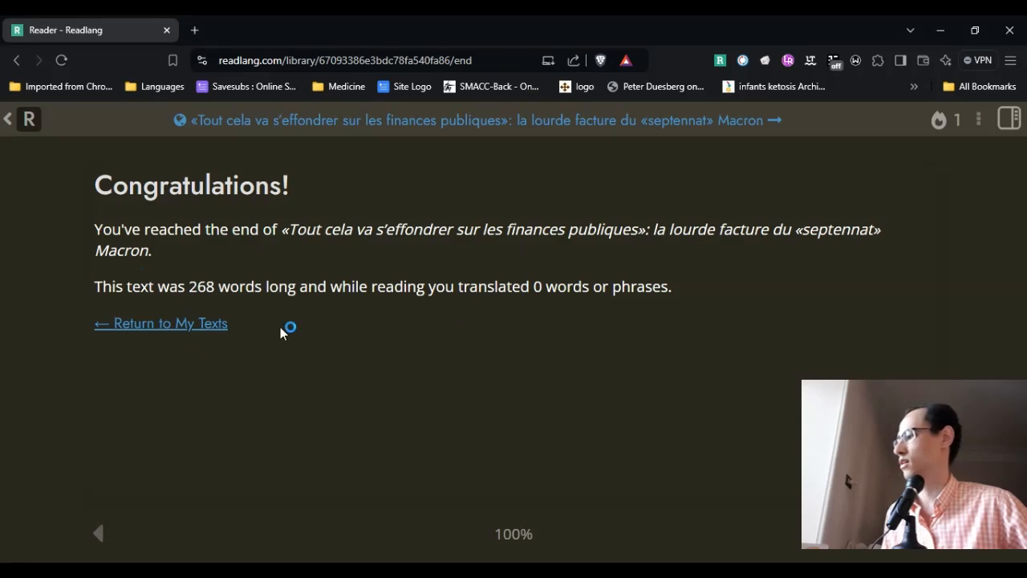
left_click_drag(215, 284, 185, 291)
left_click(445, 290)
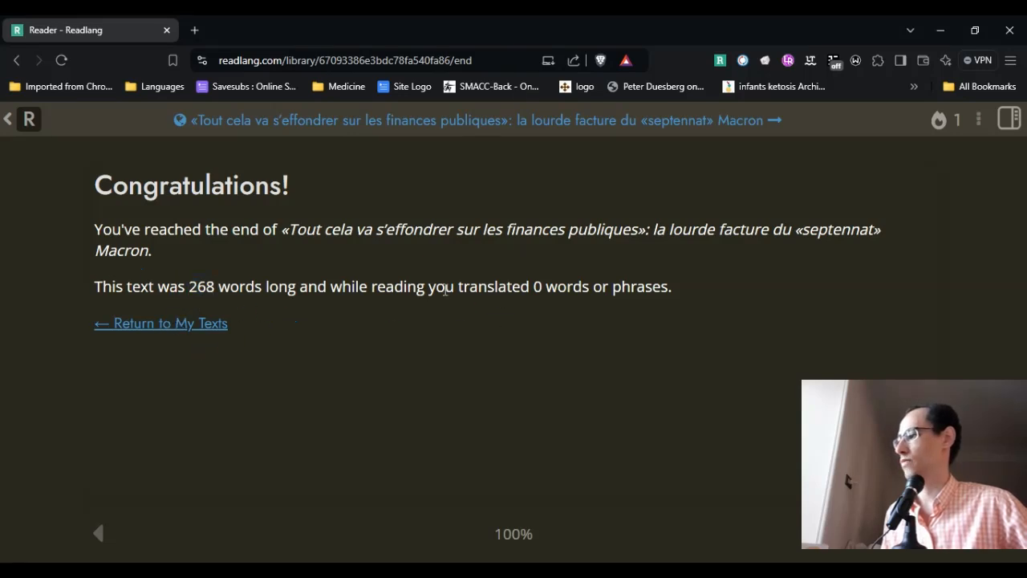
left_click(201, 323)
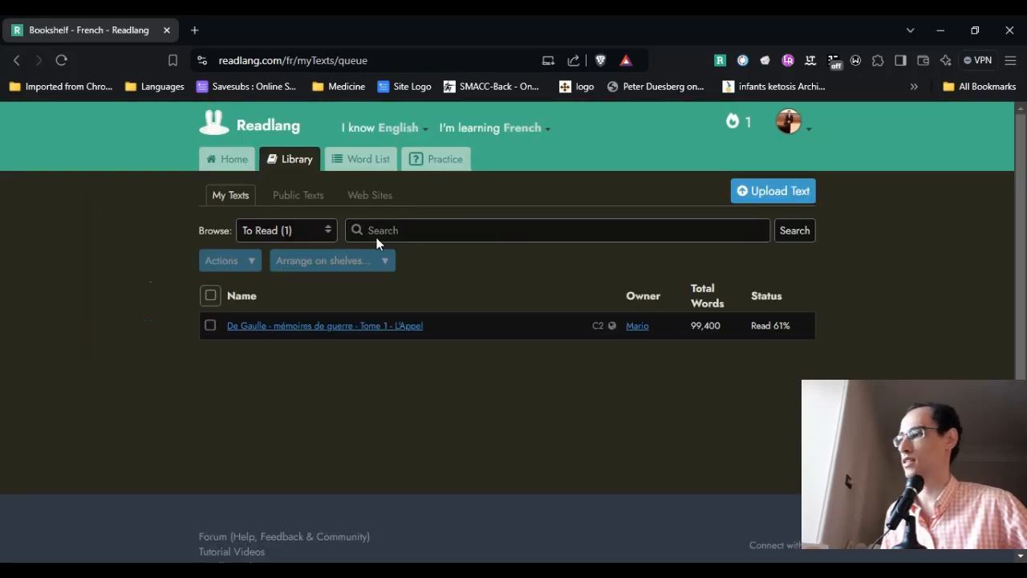
left_click(305, 228)
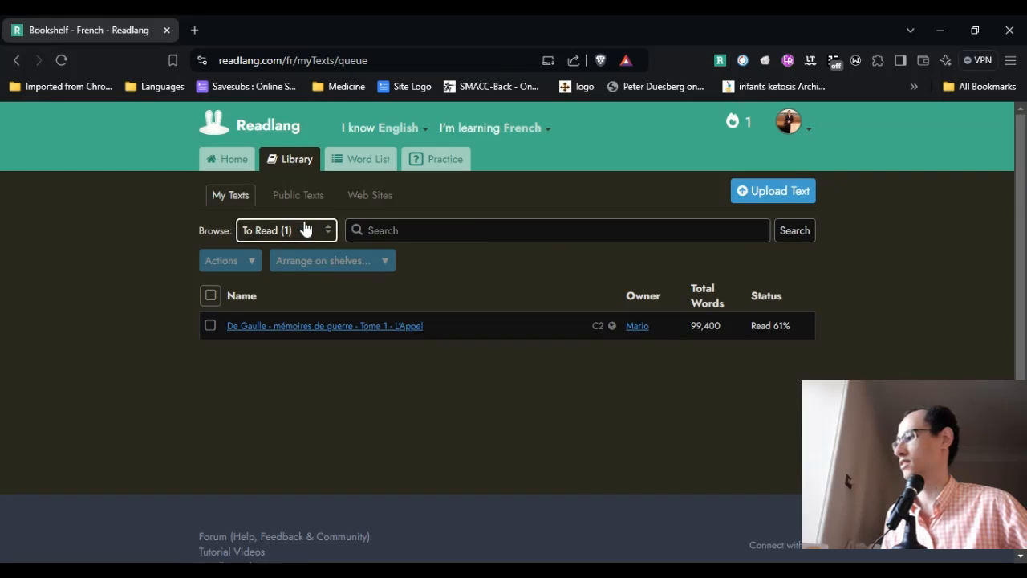
Step: Start a word practice session, answer "convent" for "couvent" and continue past the new word "CHAPITRE"
left_click(441, 160)
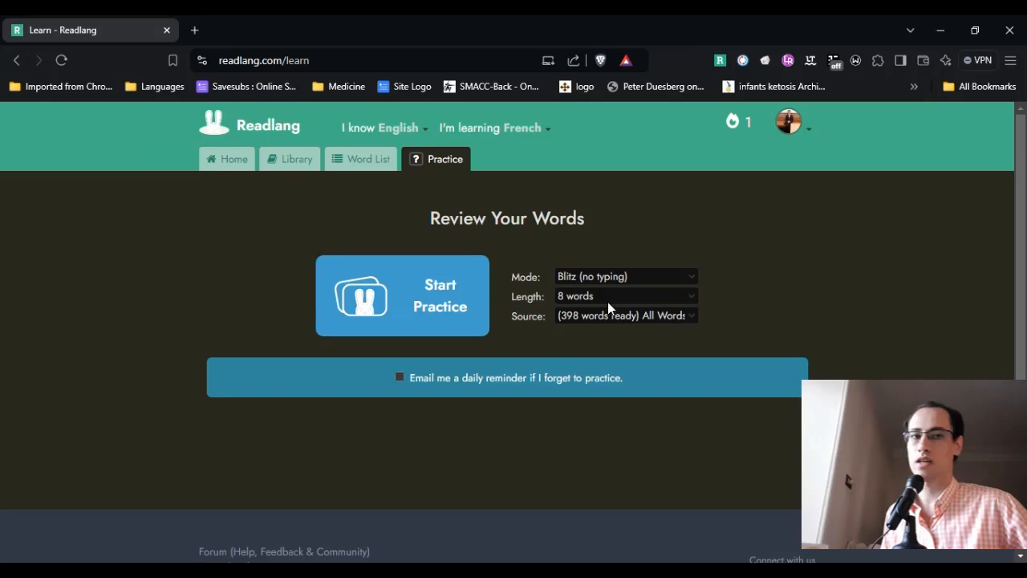
left_click(382, 306)
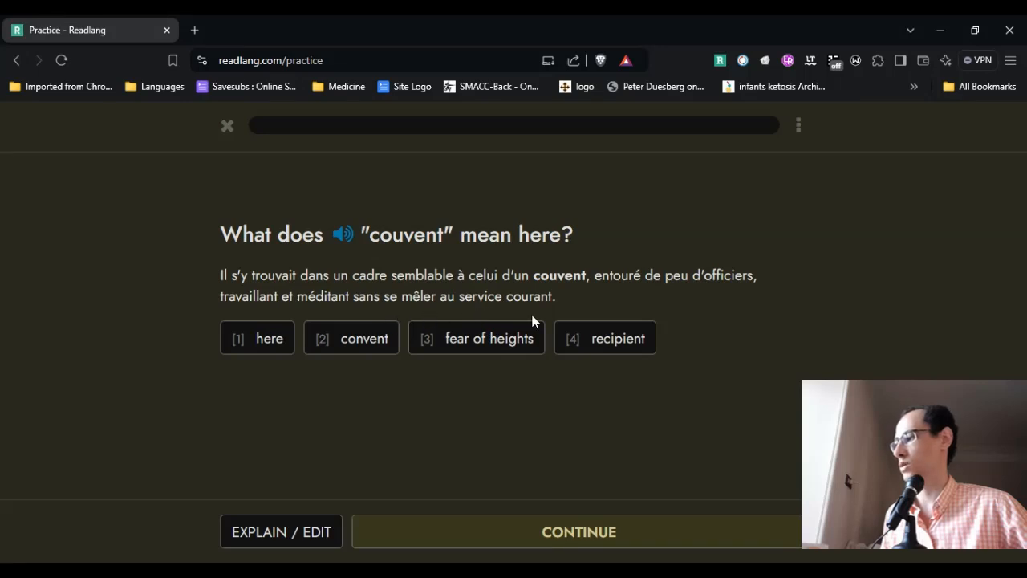
left_click(377, 342)
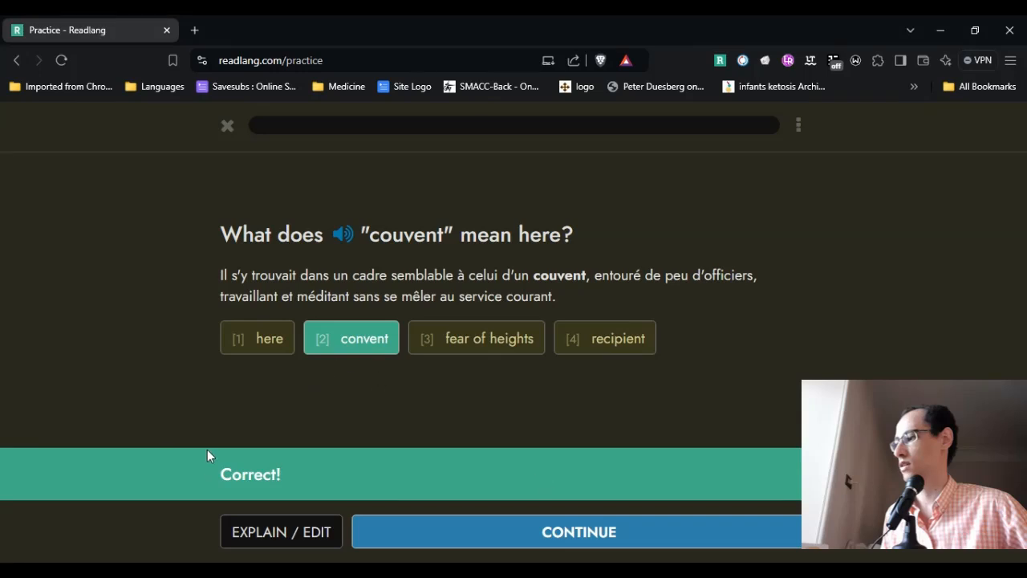
left_click(543, 522)
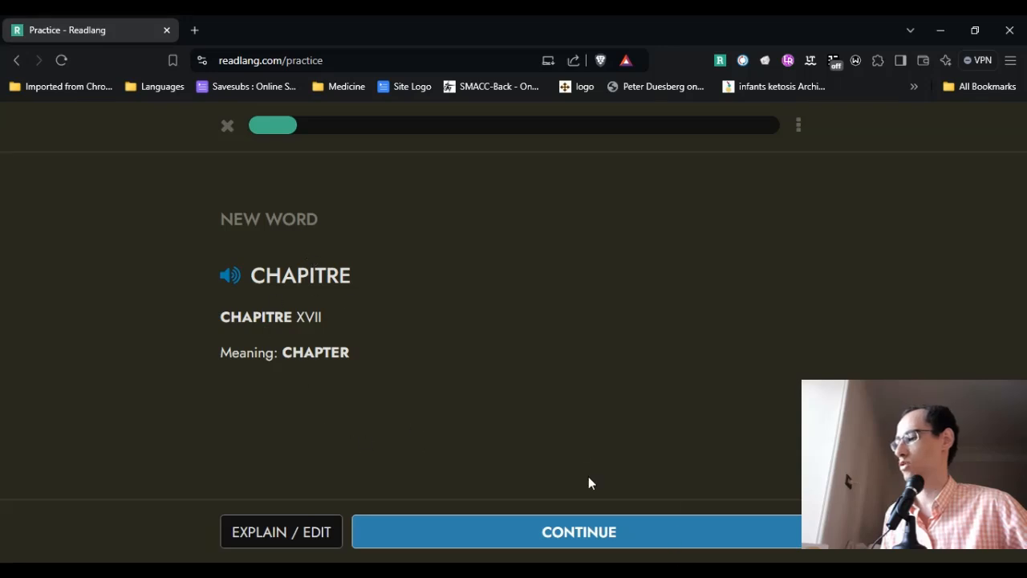
left_click(508, 541)
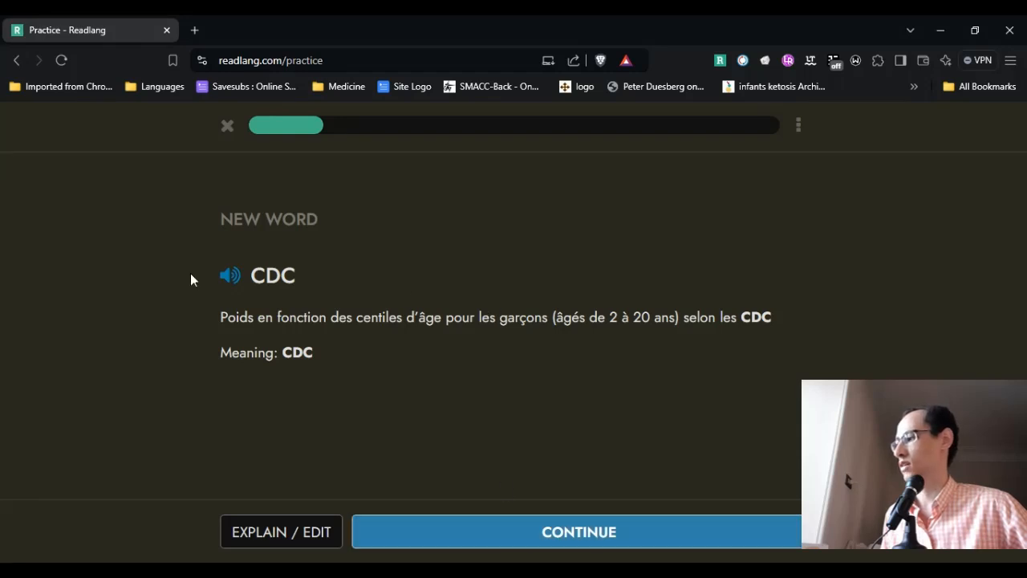
Step: Delete the "CDC" card from the practice session and answer "ressort" for "motivation, resilience"
left_click(290, 543)
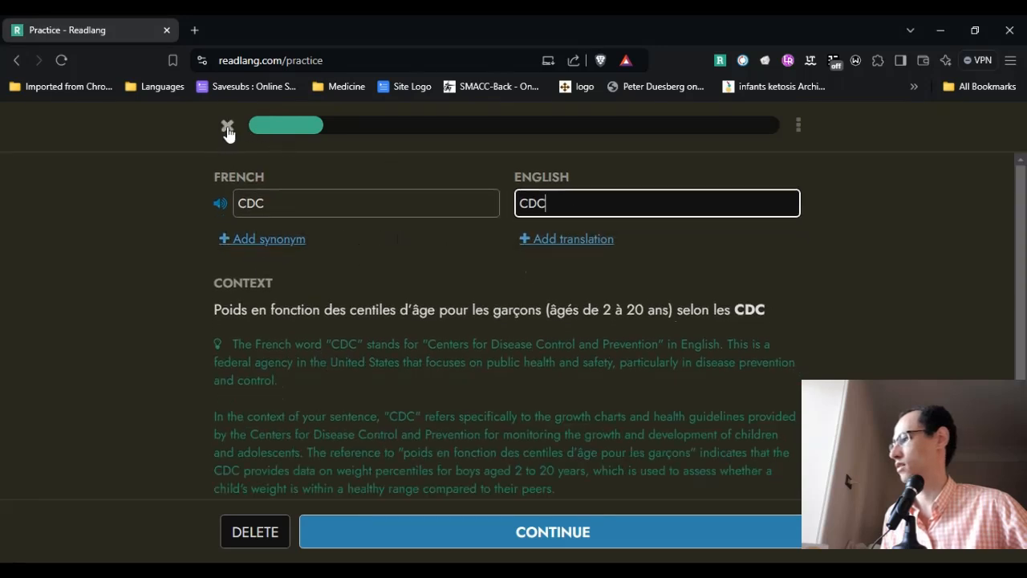
left_click(268, 539)
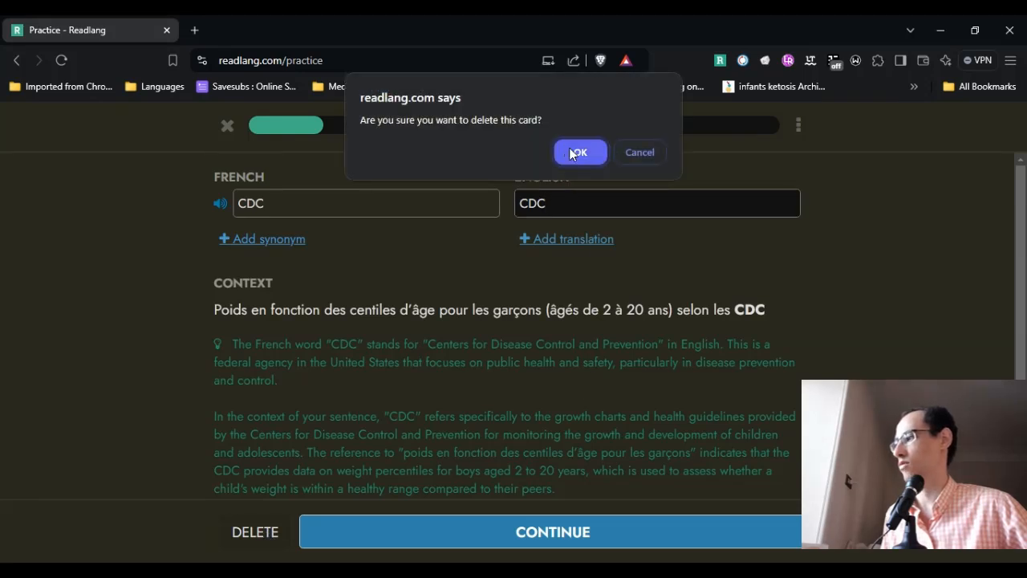
left_click(575, 153)
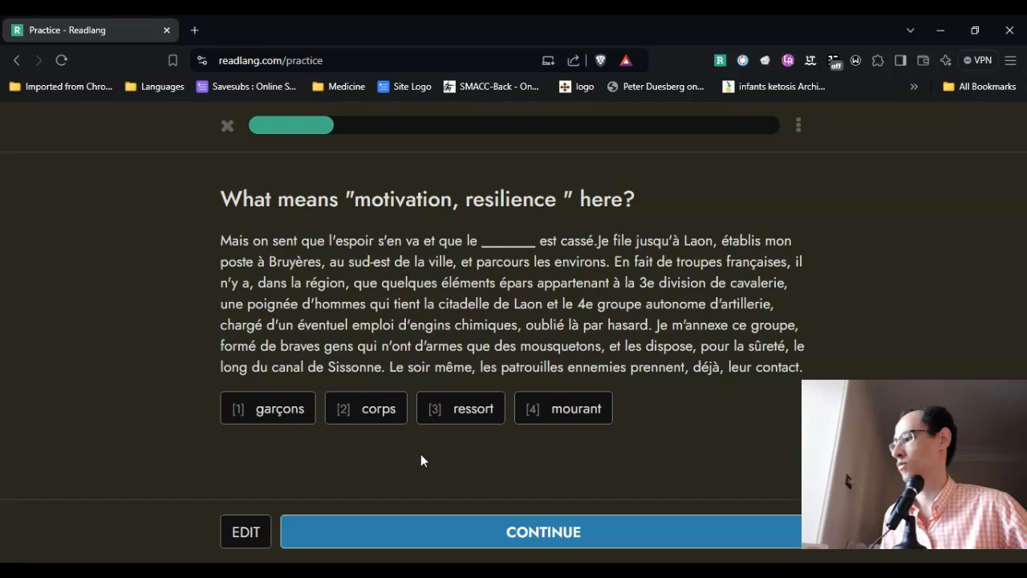
left_click(485, 411)
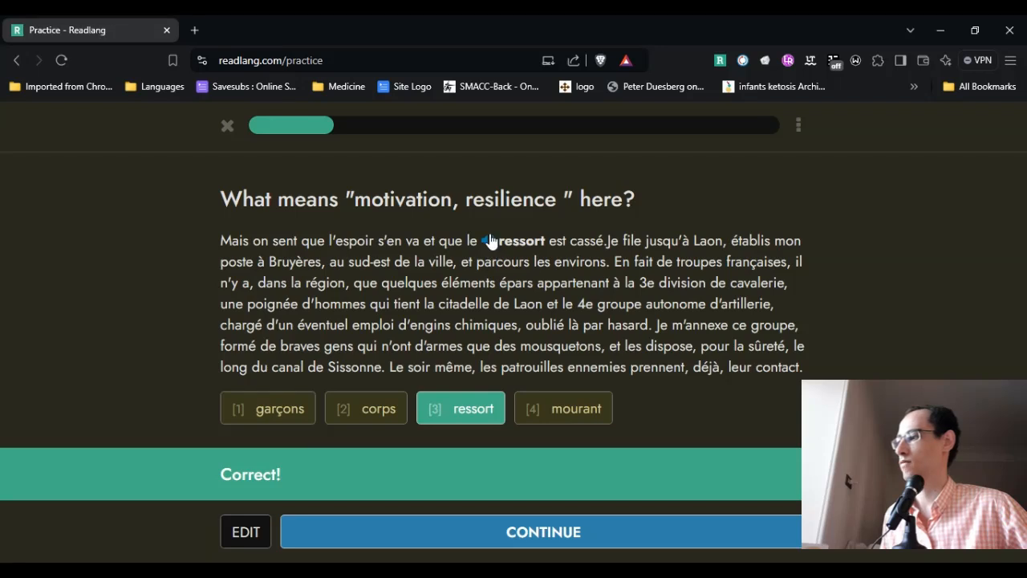
left_click(424, 539)
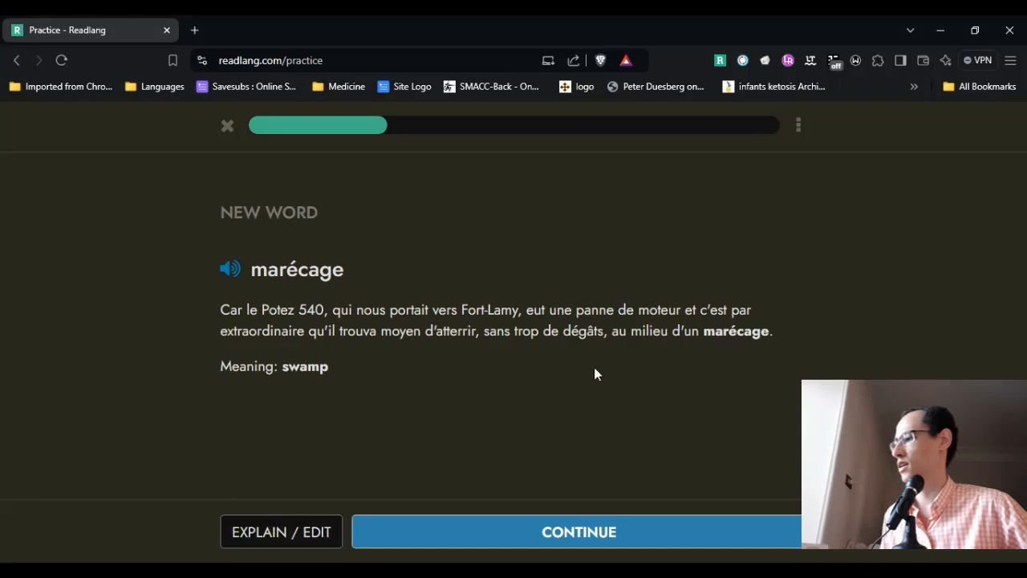
Step: View the explanation and editing options for the new word "marécage", and exit the practice session without changing the card
left_click(298, 533)
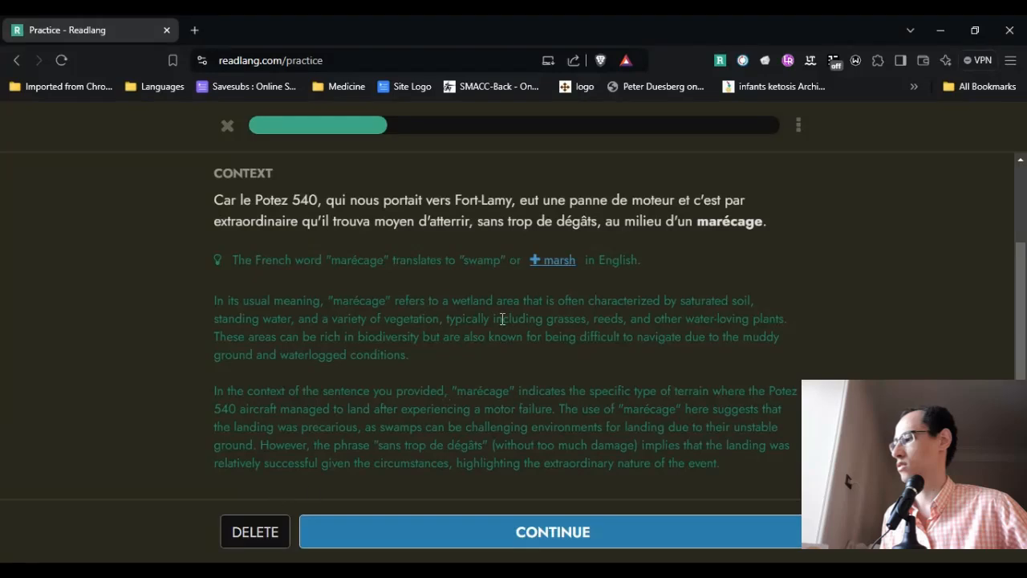
scroll(500, 320, "up", 1)
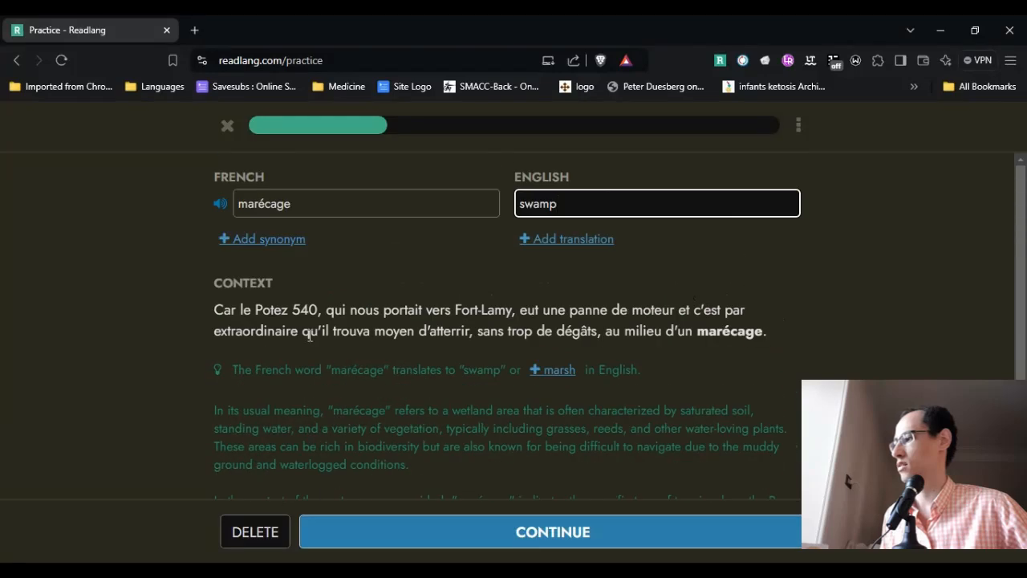
left_click(788, 204)
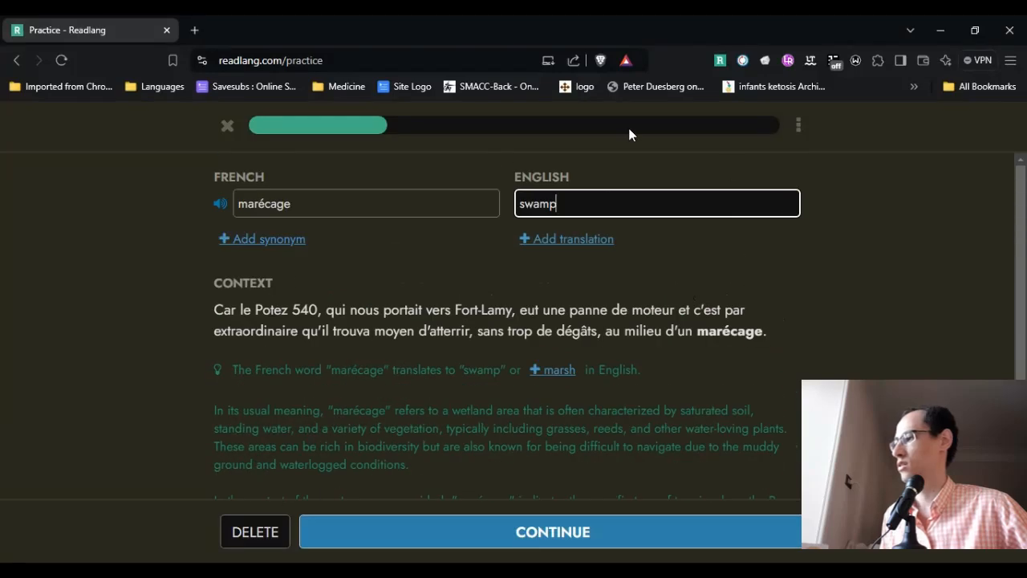
left_click(229, 125)
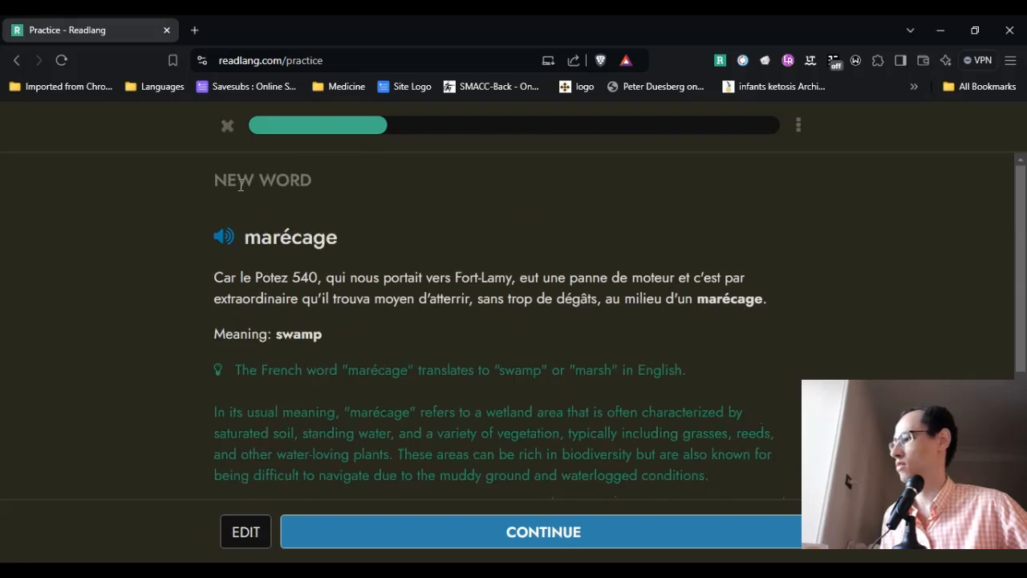
left_click(227, 129)
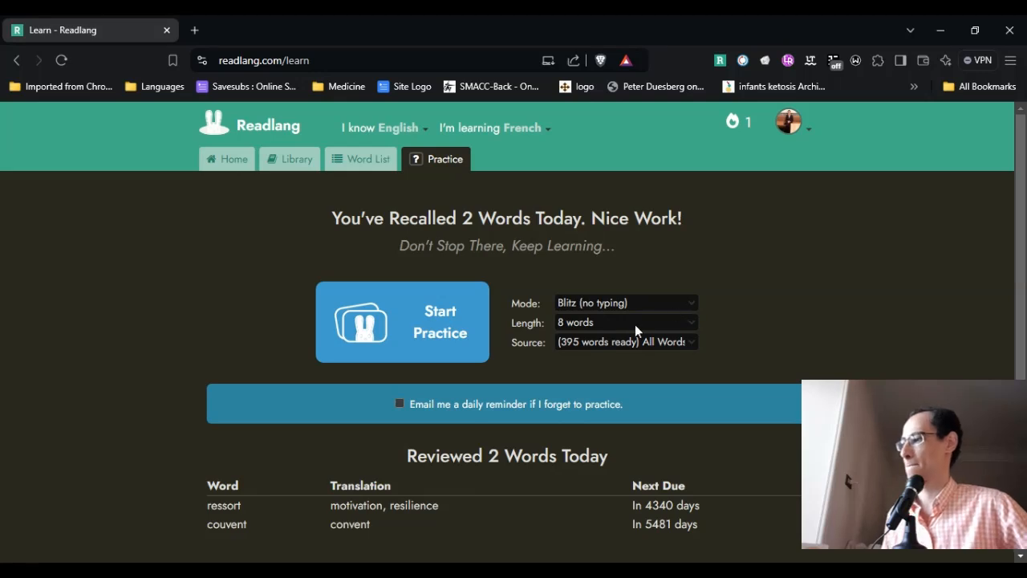
Step: Set the practice mode to Mastery (with typing) and start a new practice session
left_click(695, 303)
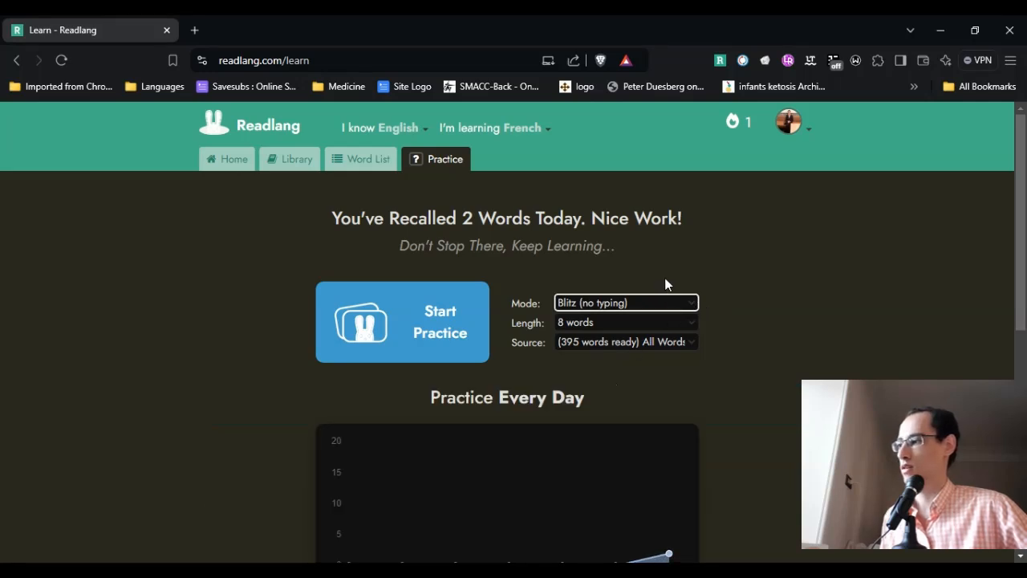
left_click(695, 309)
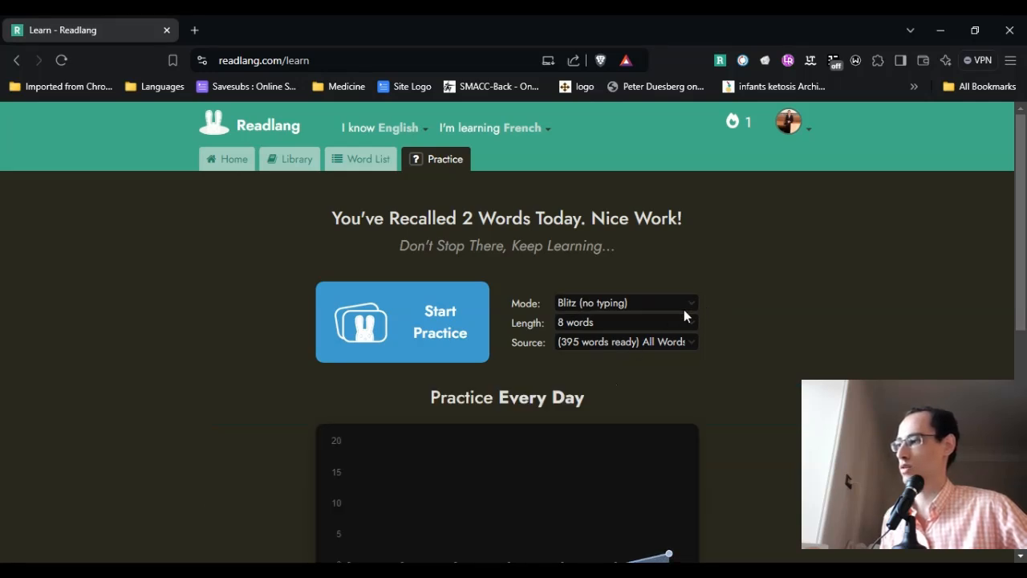
left_click(654, 337)
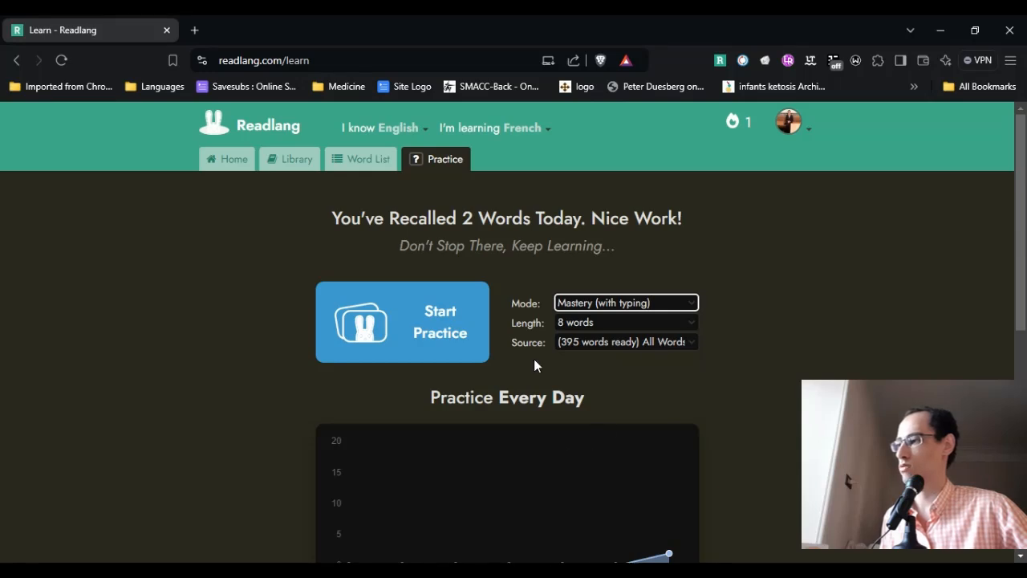
scroll(535, 363, "down", 1)
left_click(433, 268)
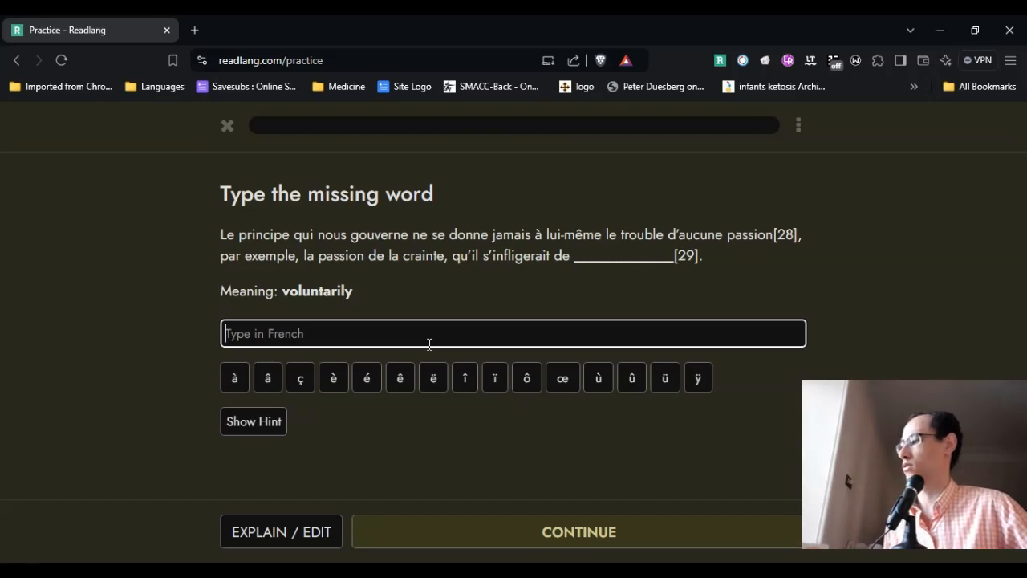
Step: Enter "volonté" for the missing word meaning "voluntarily", show the hint, and reveal the answer to move on
type("volont")
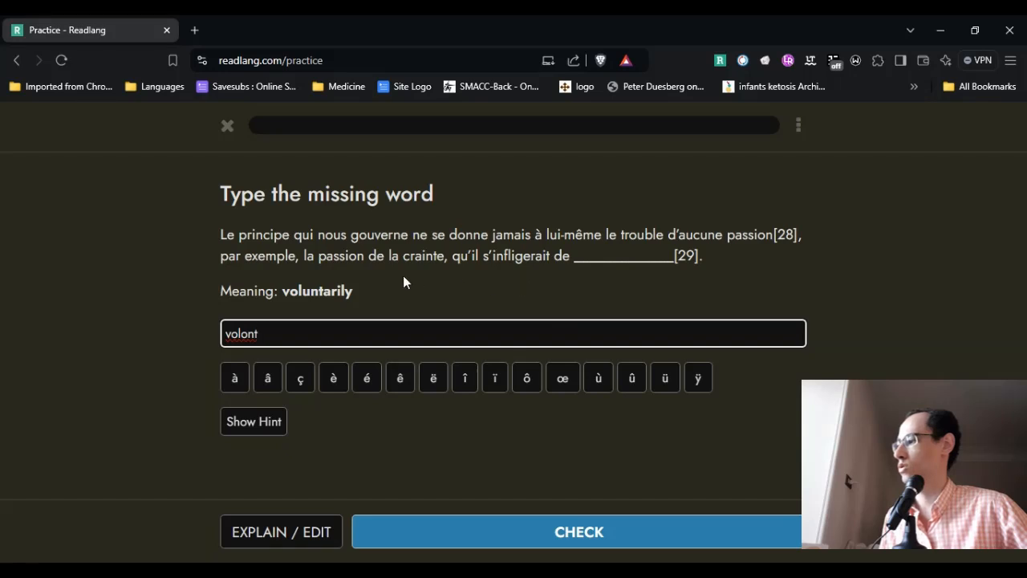
left_click(374, 390)
left_click(243, 422)
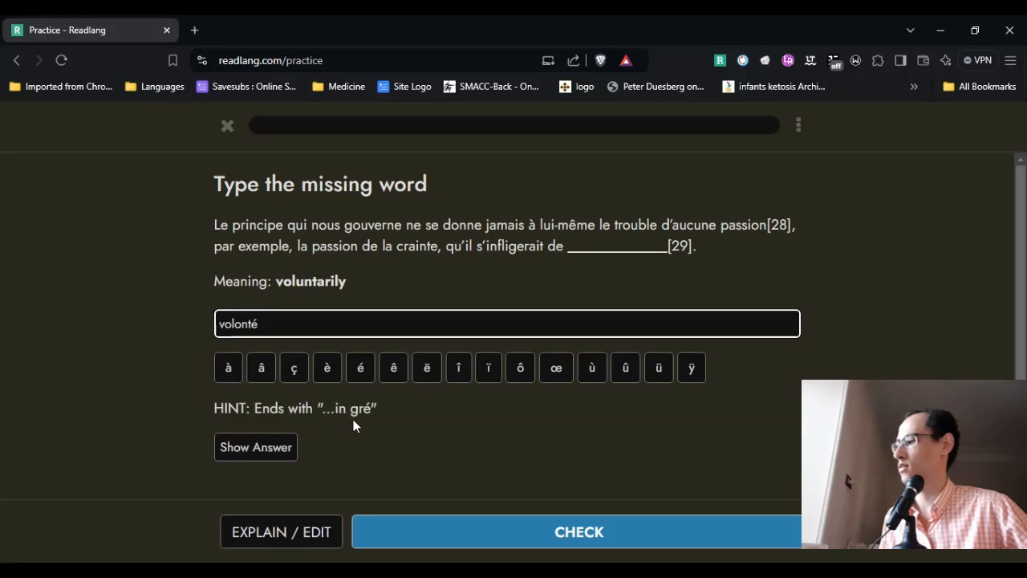
left_click(261, 454)
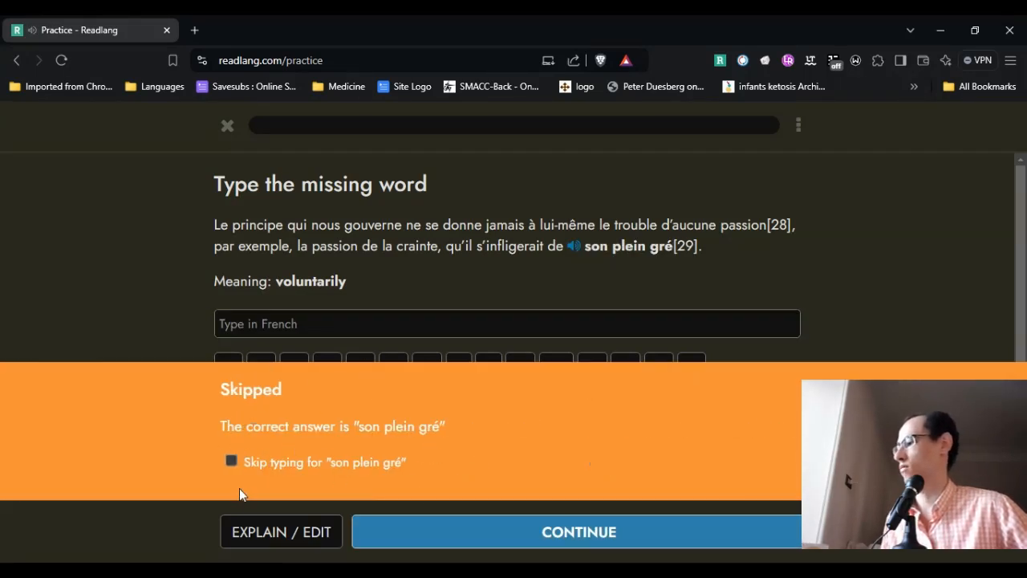
left_click(556, 536)
Step: Continue past the new cards "récipiendaire", "maintes", "lutte odieuse" and "corps", keeping the Active (includes typing) learning mode
scroll(377, 265, "down", 1)
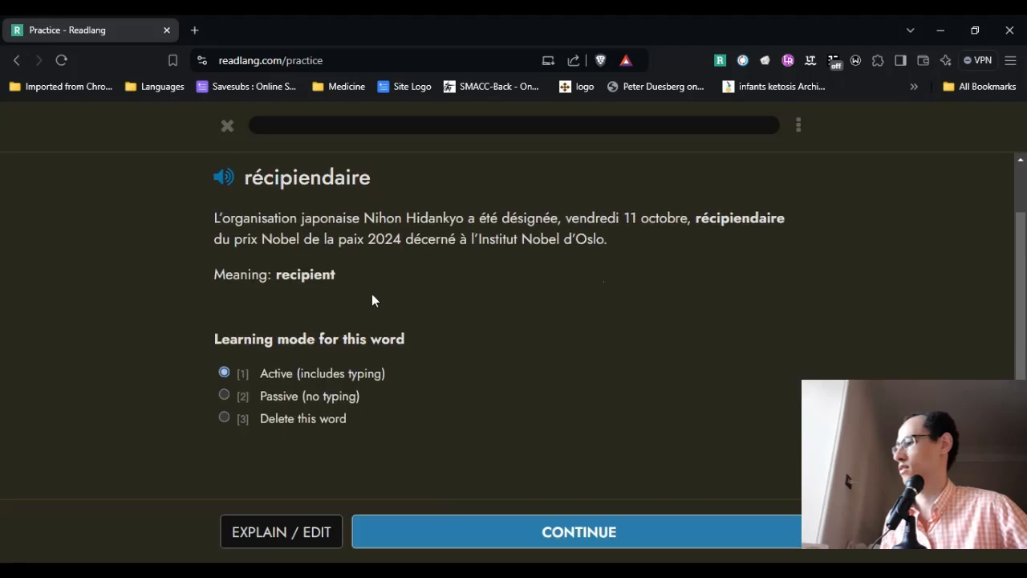
scroll(372, 297, "up", 1)
scroll(374, 296, "down", 1)
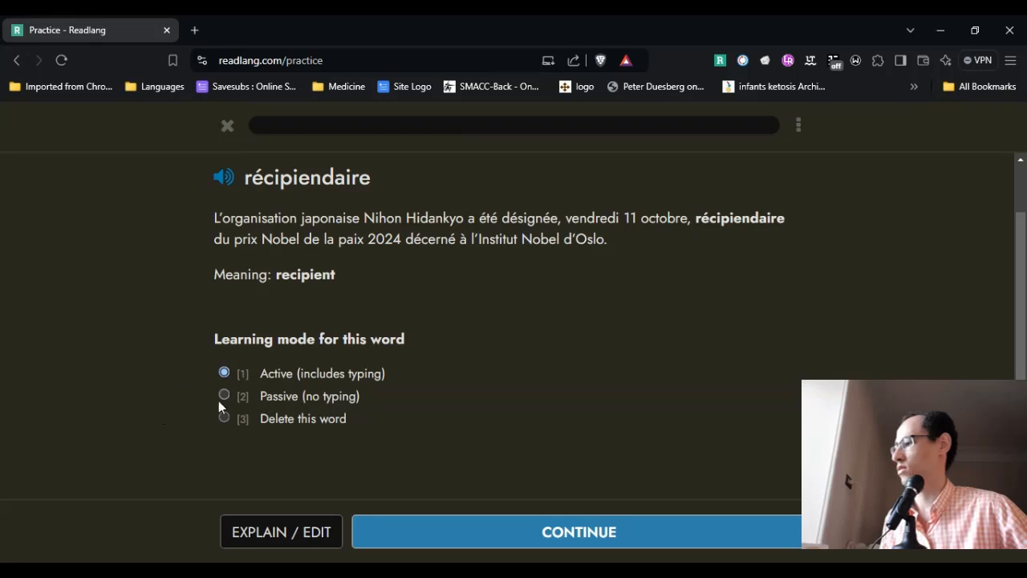
left_click(628, 543)
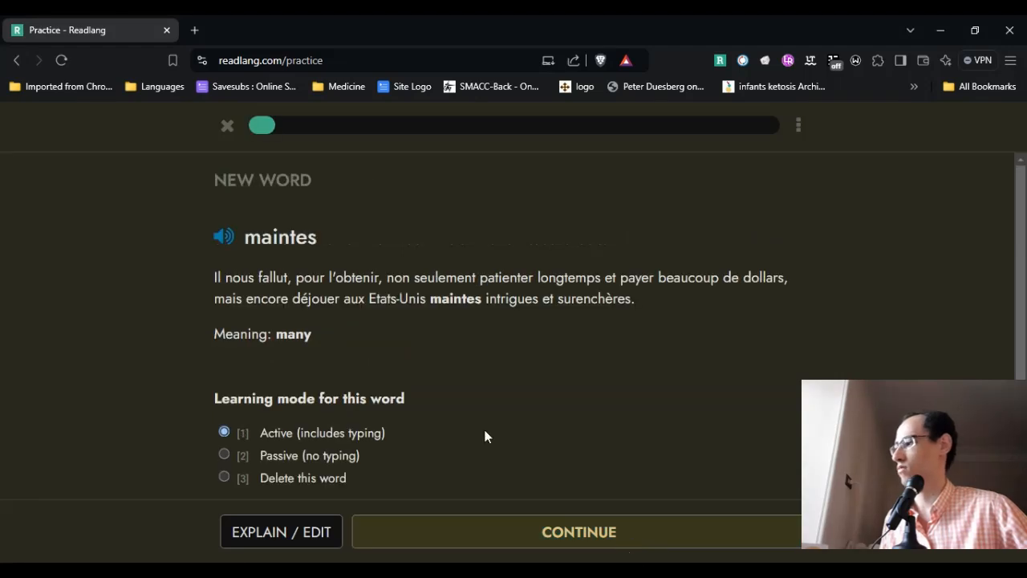
left_click(562, 541)
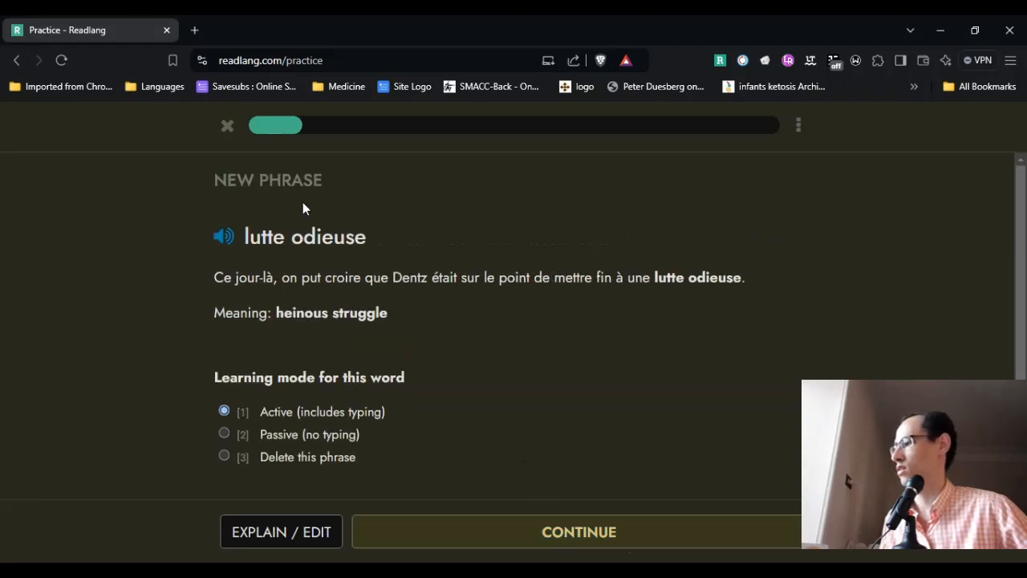
left_click(549, 538)
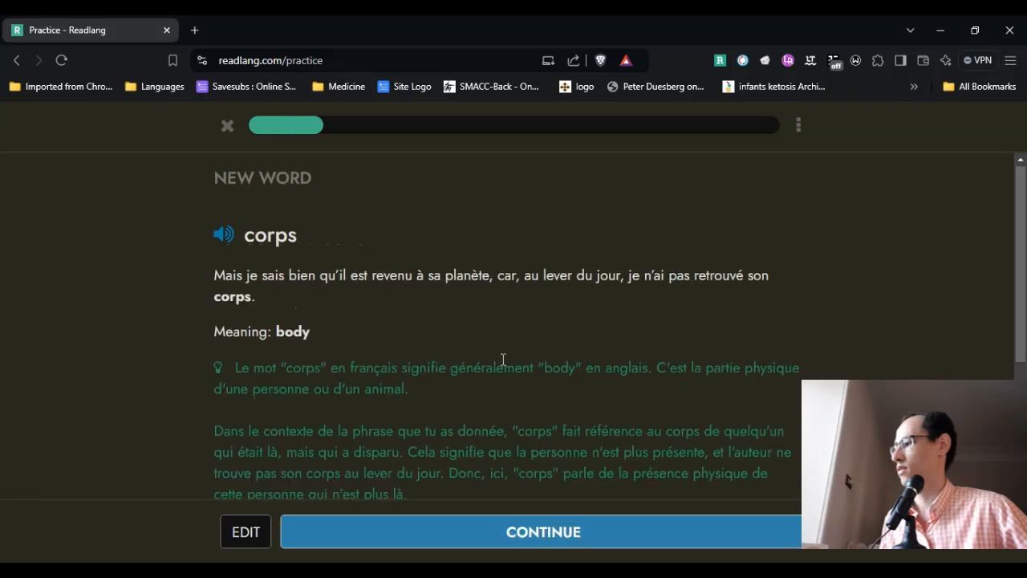
scroll(465, 359, "down", 3)
left_click(488, 540)
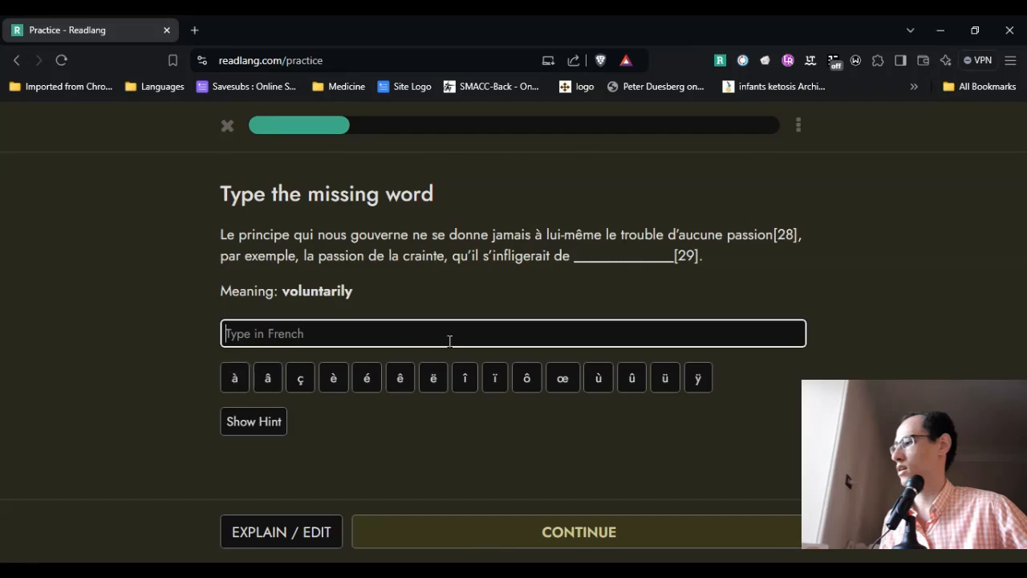
Step: Answer "son plein gré" for the missing phrase meaning "voluntarily", check it and continue
type("s")
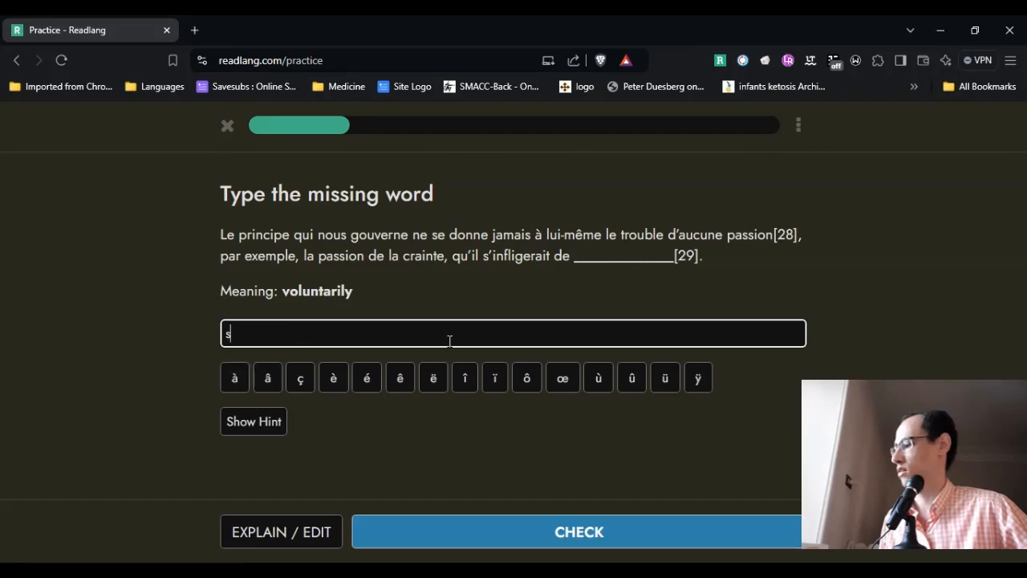
type("on pl")
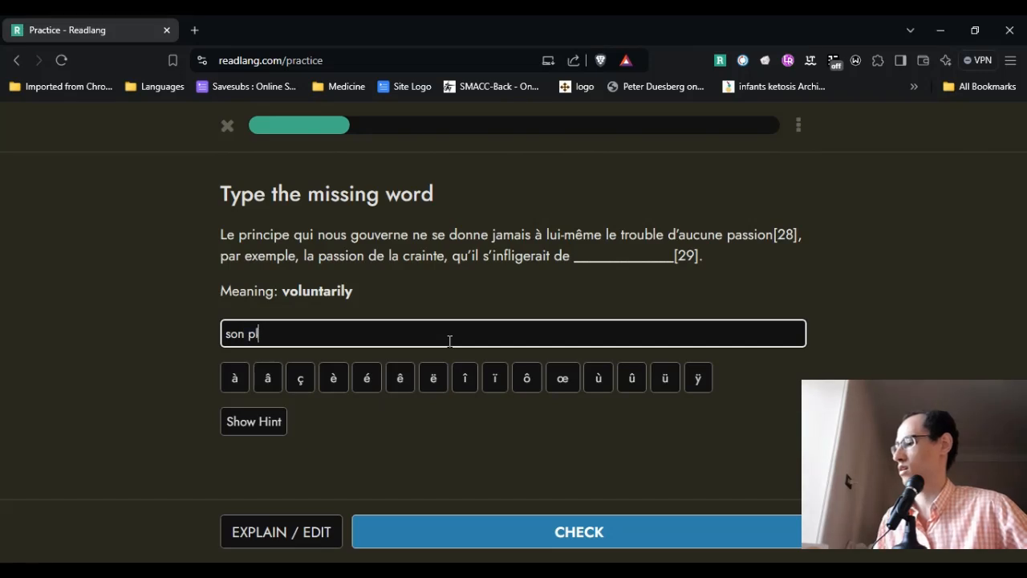
type("ein gr")
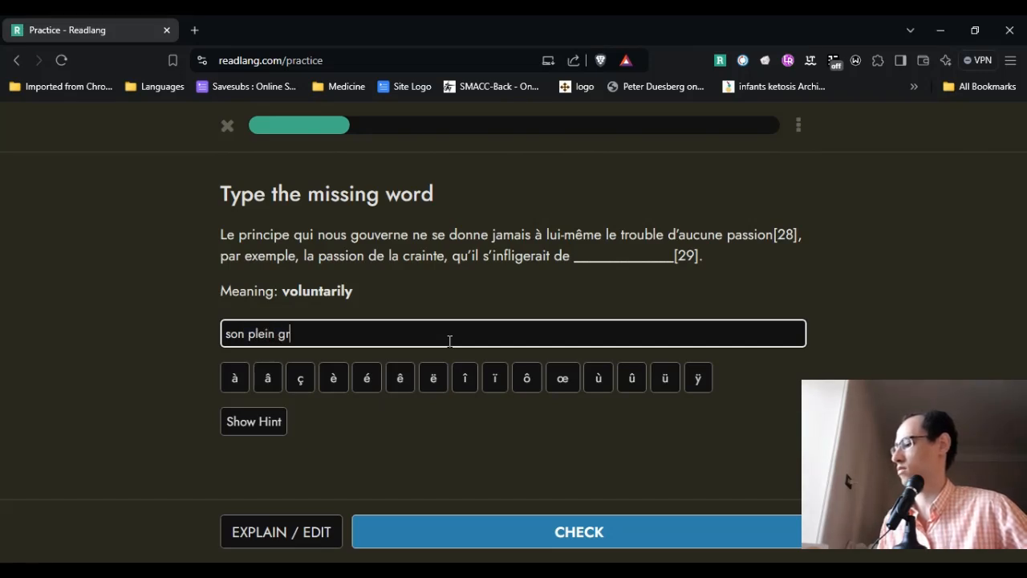
left_click(370, 383)
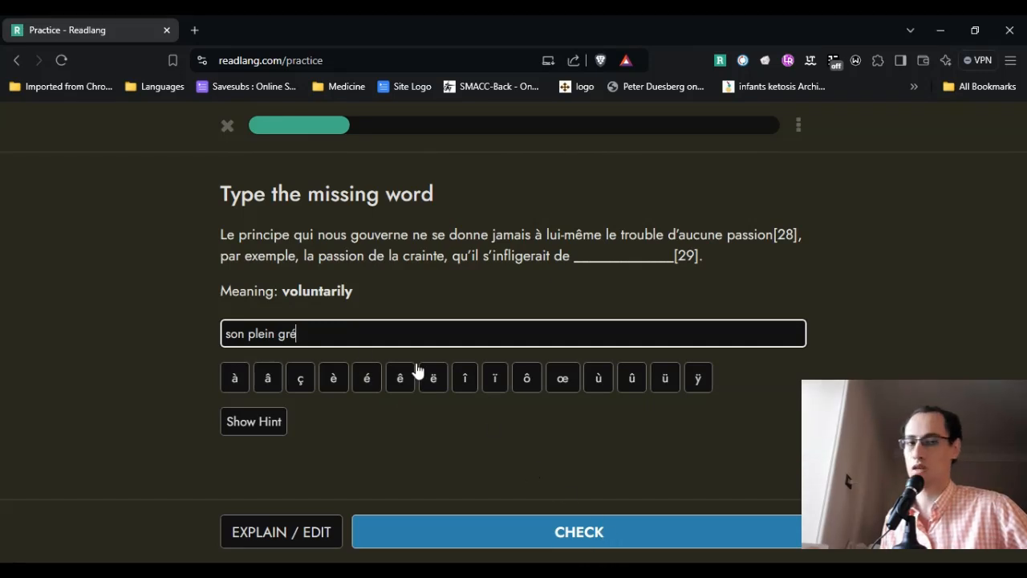
left_click(677, 540)
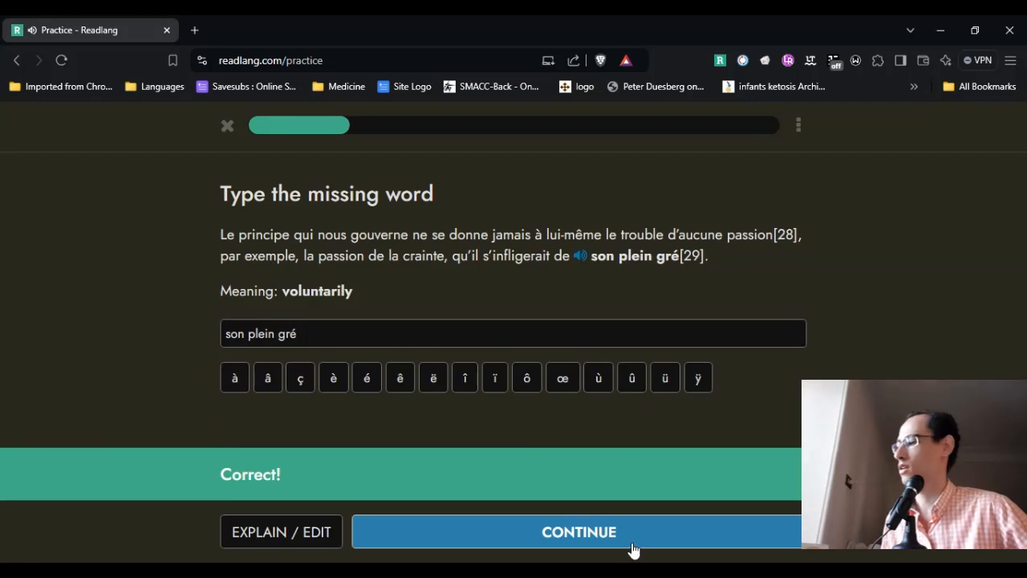
left_click(632, 549)
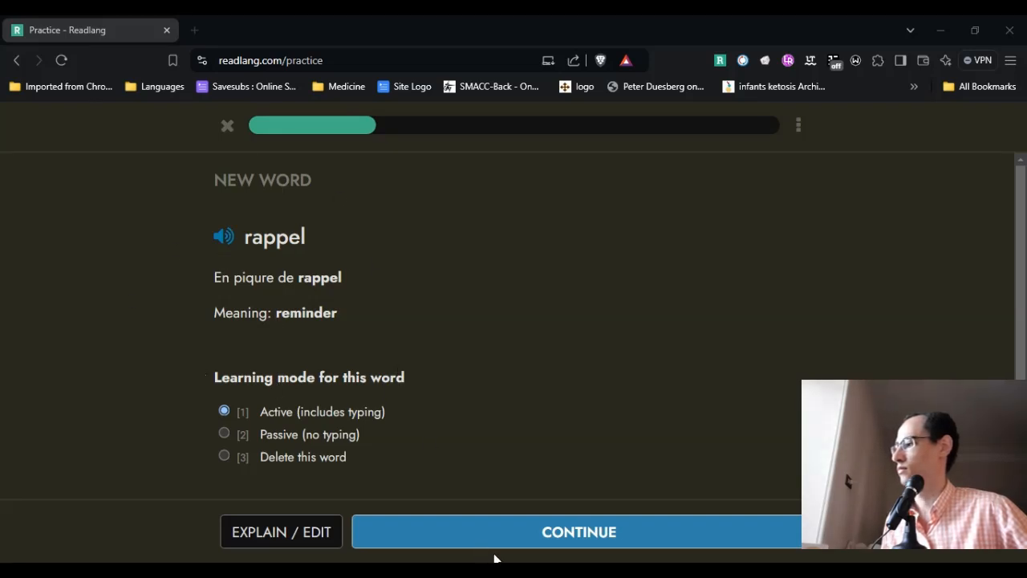
Step: Continue past the new word "rappel" and answer "reddition" for "surrender"
left_click(734, 543)
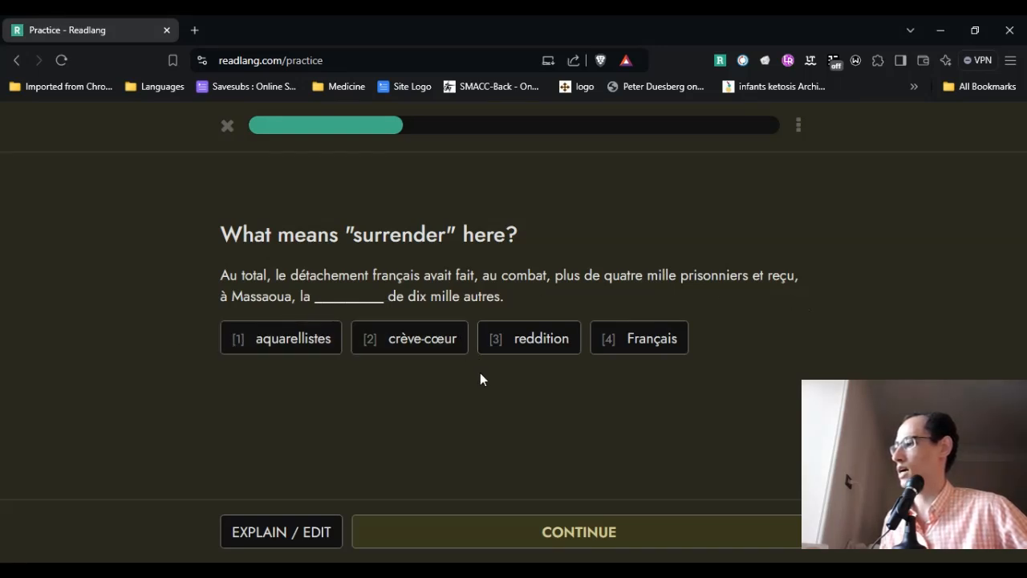
left_click(561, 342)
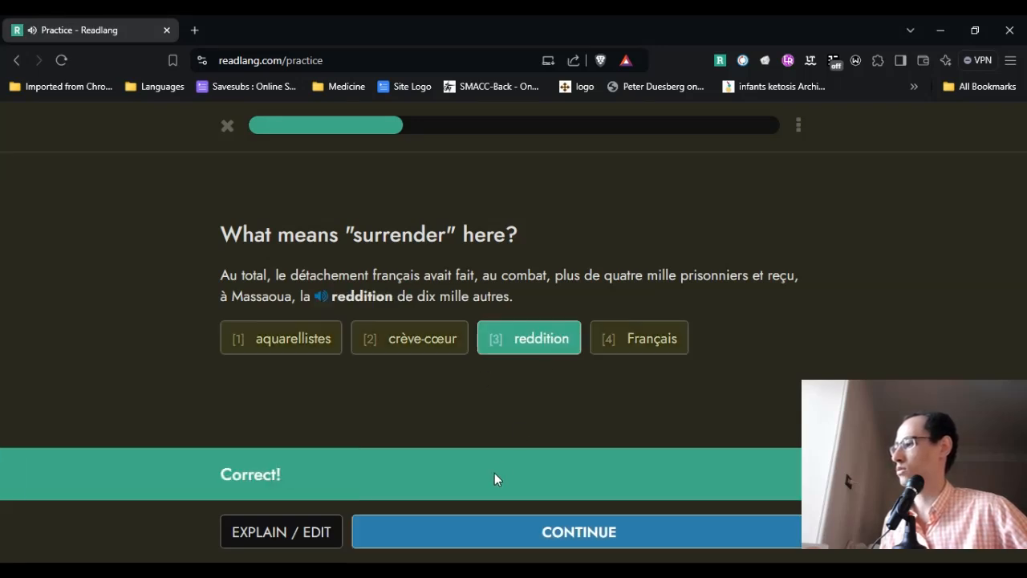
left_click(710, 531)
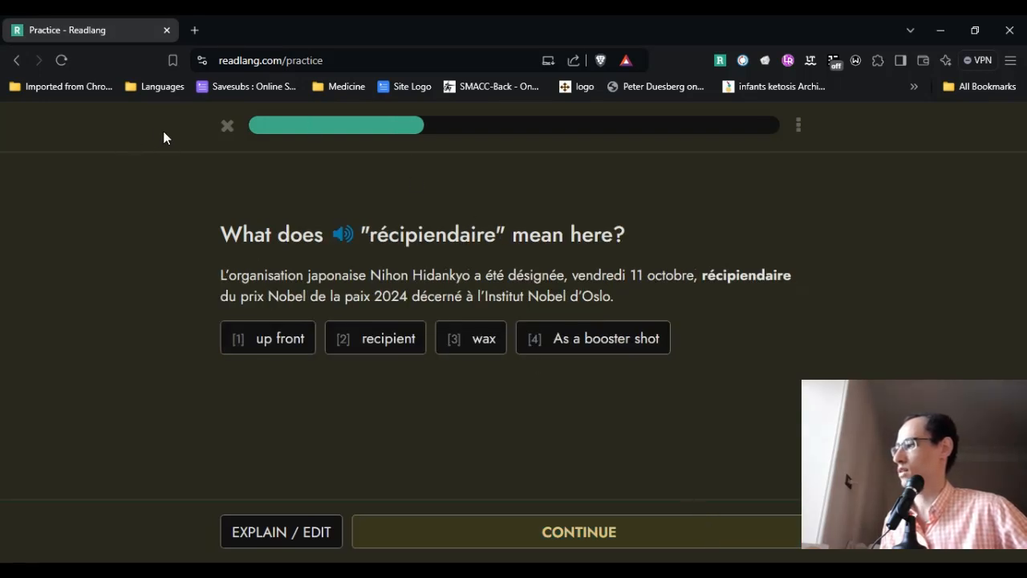
Step: Exit the practice session and set the practice mode to Classic Flashcards
left_click(228, 125)
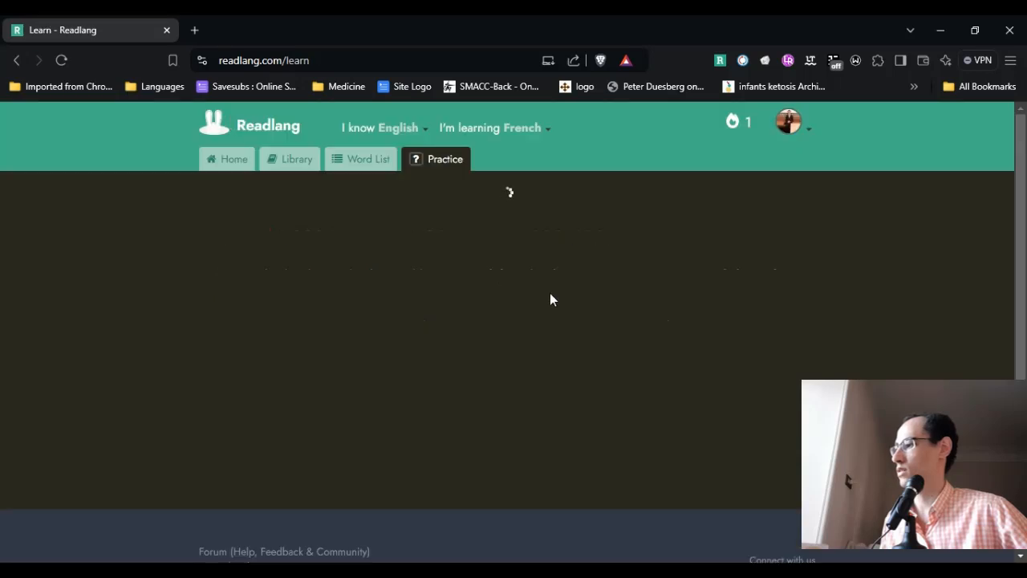
scroll(580, 381, "down", 2)
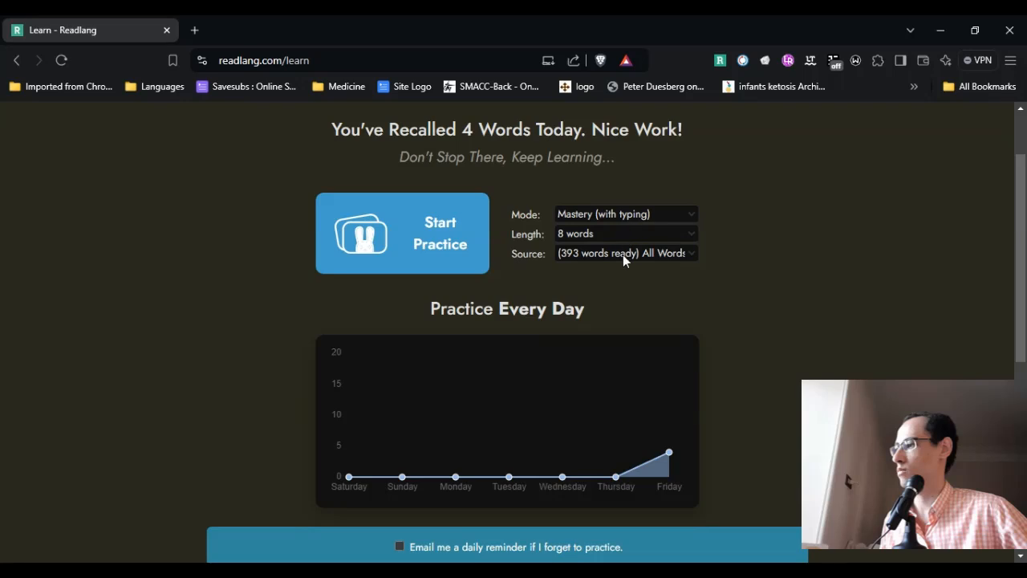
key("Up")
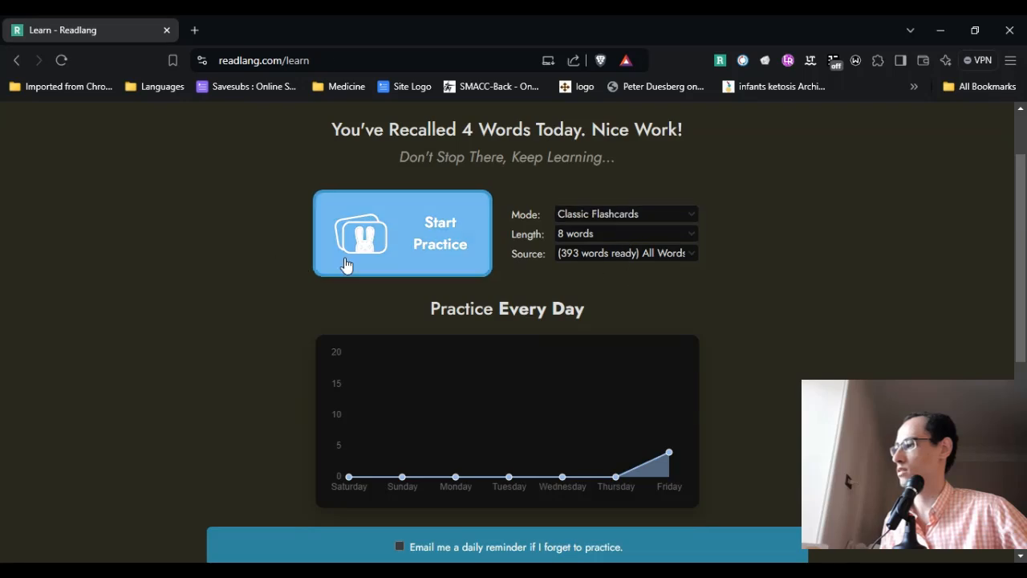
Step: Start the 8-word Classic Flashcards session, reveal the answer for the card "l" and delete that card
left_click(346, 264)
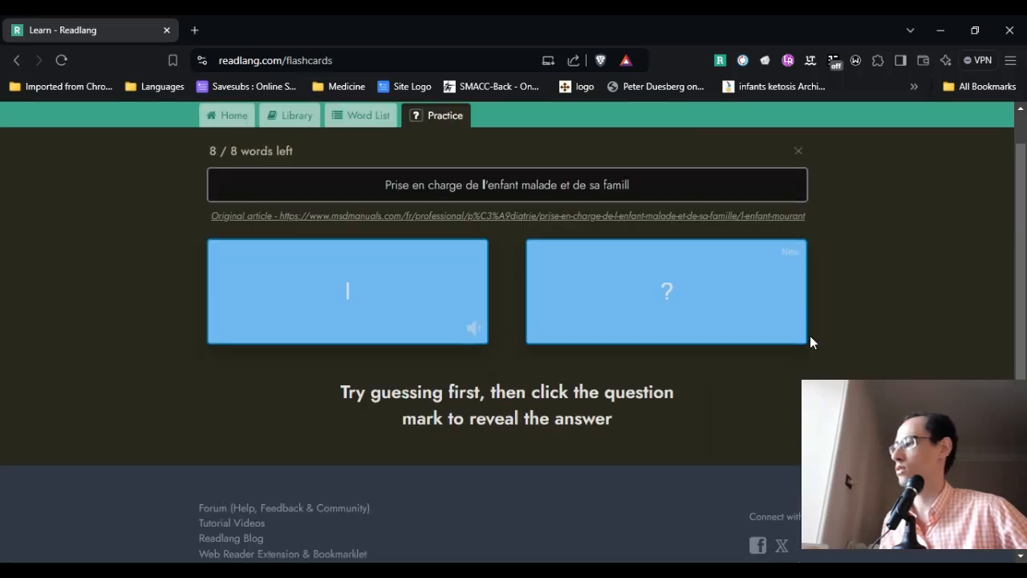
scroll(811, 341, "down", 1)
scroll(810, 343, "up", 2)
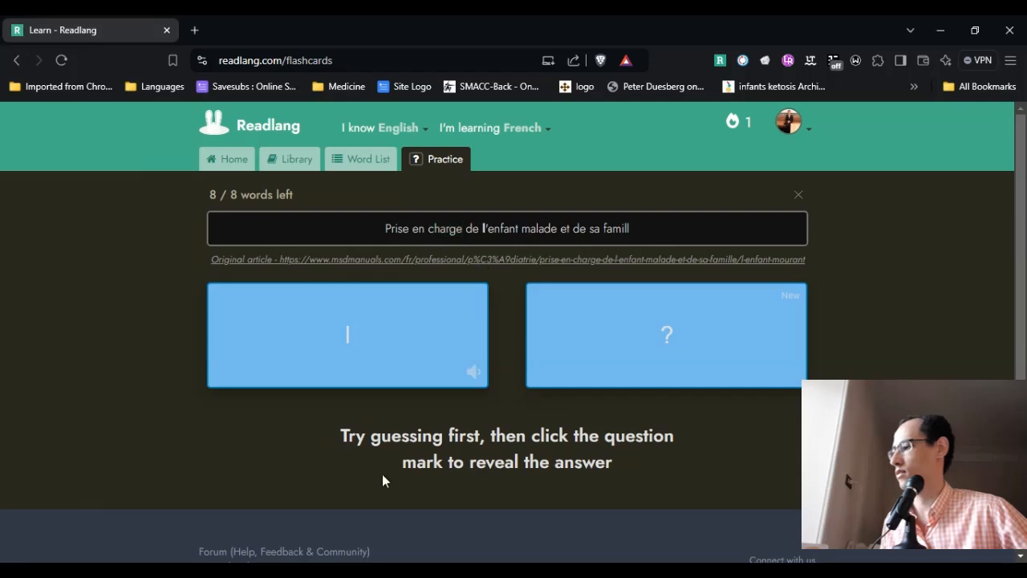
scroll(711, 305, "down", 2)
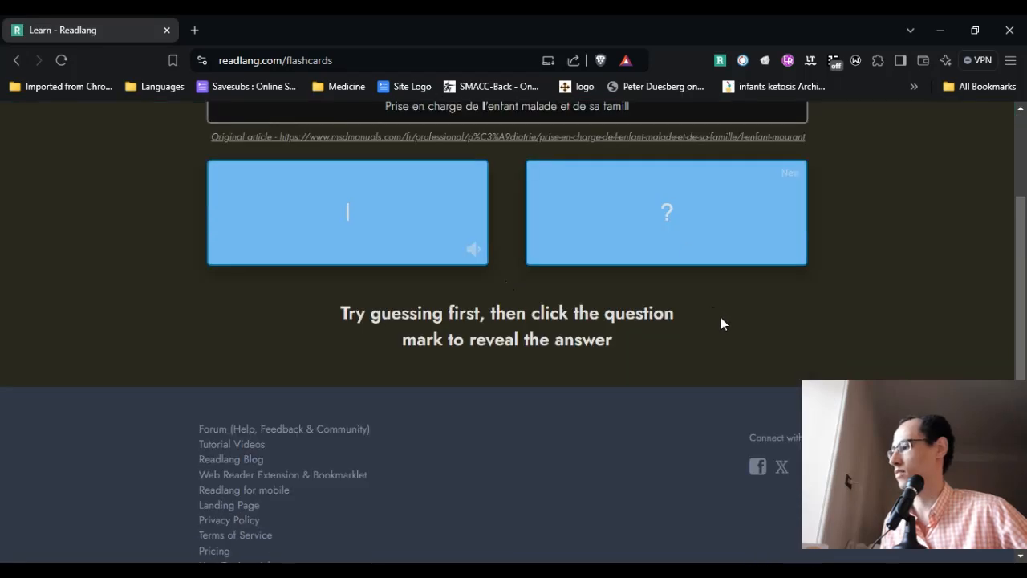
scroll(720, 323, "up", 2)
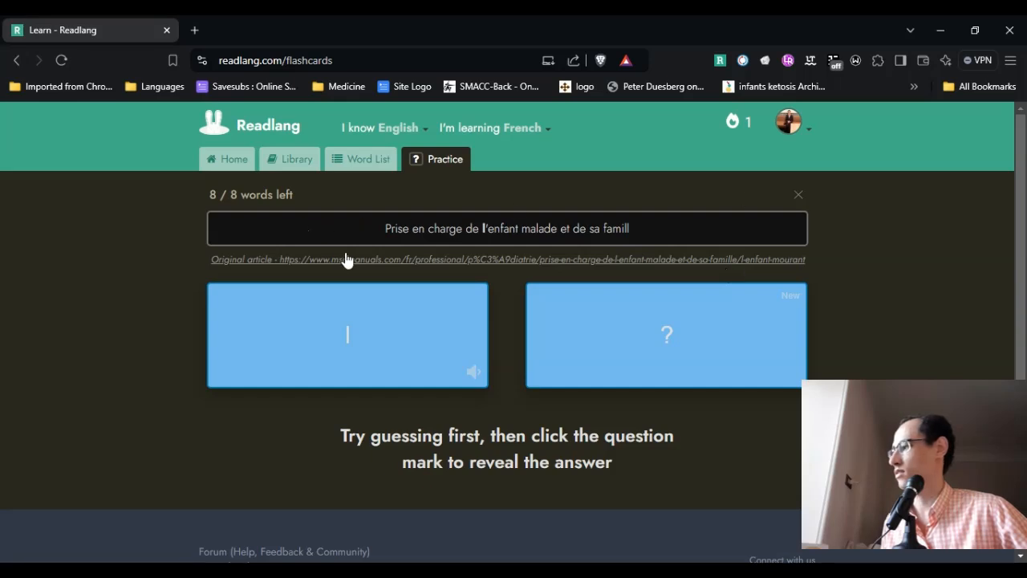
scroll(488, 398, "down", 1)
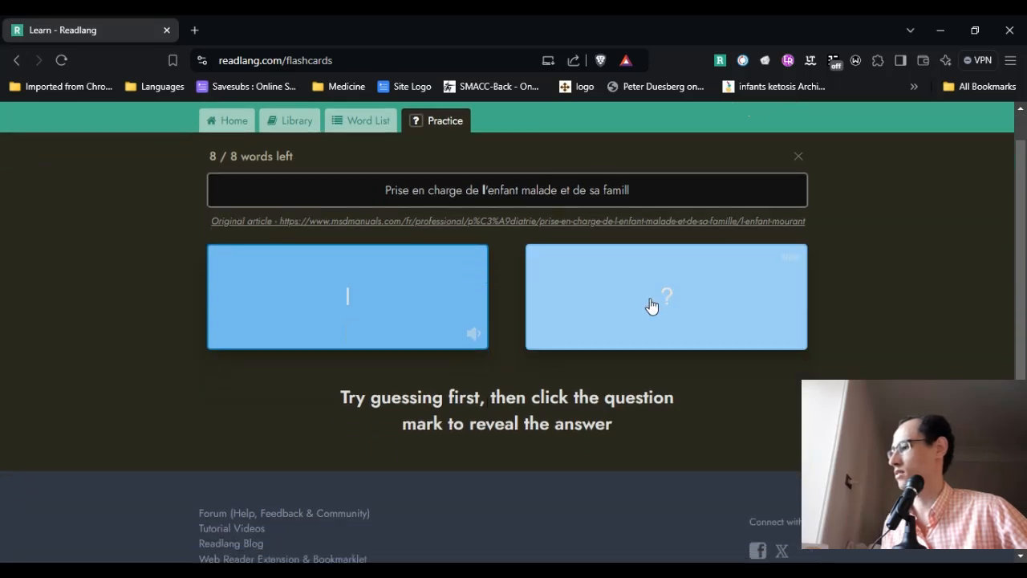
left_click(652, 305)
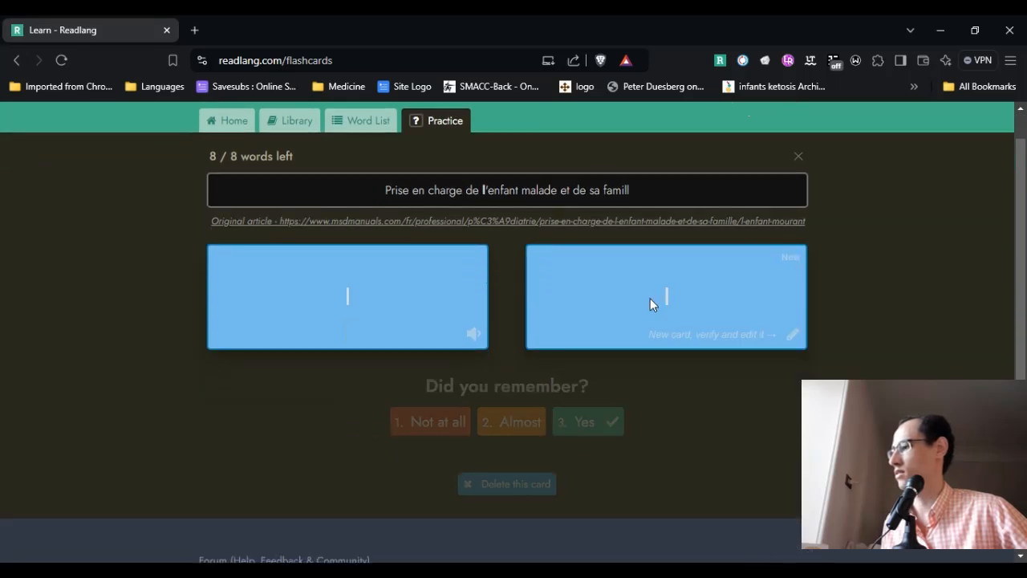
left_click(496, 485)
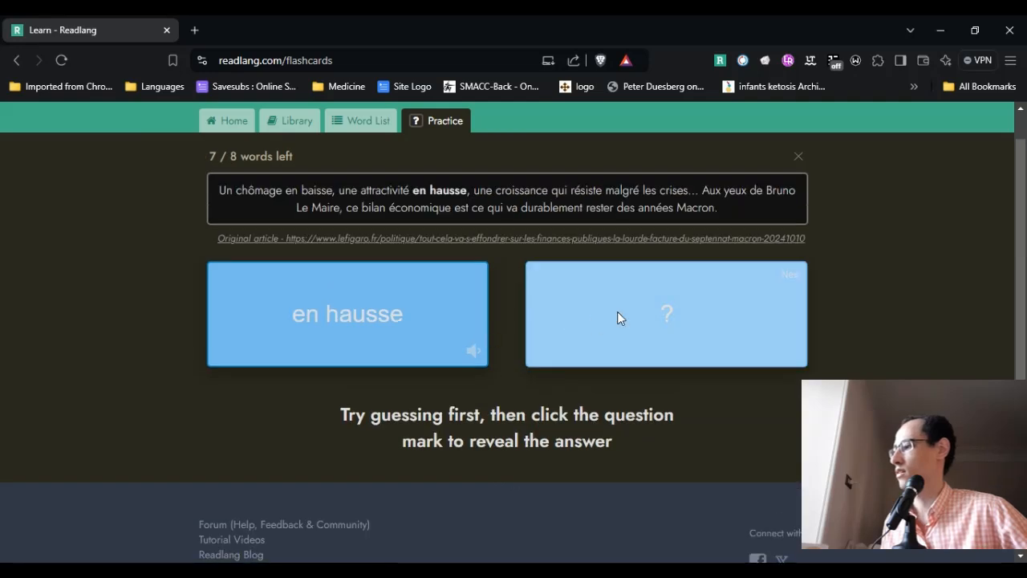
Step: Reveal the translation of "en hausse" and rate the recall as "Not at all"
left_click(617, 313)
scroll(562, 359, "down", 1)
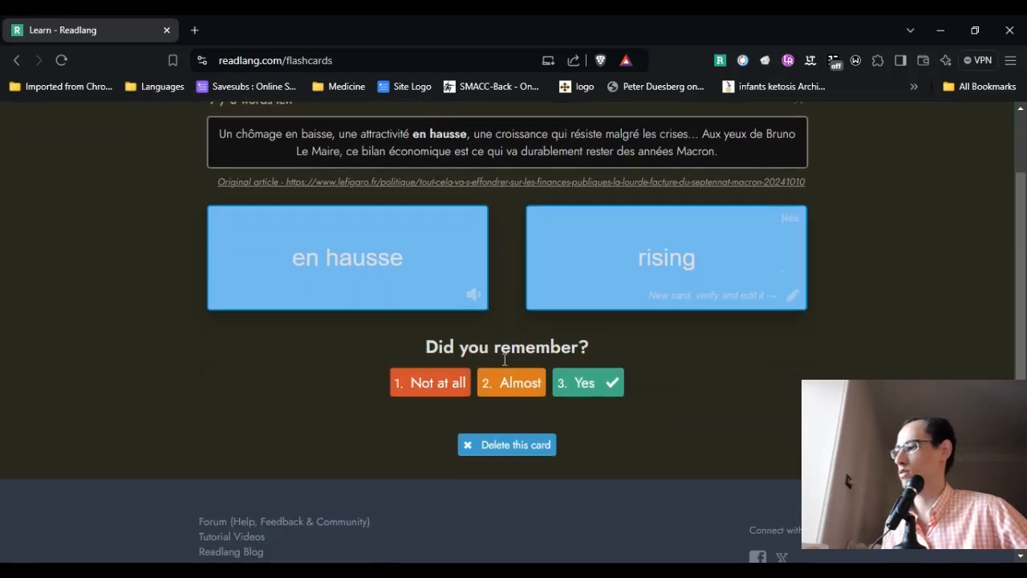
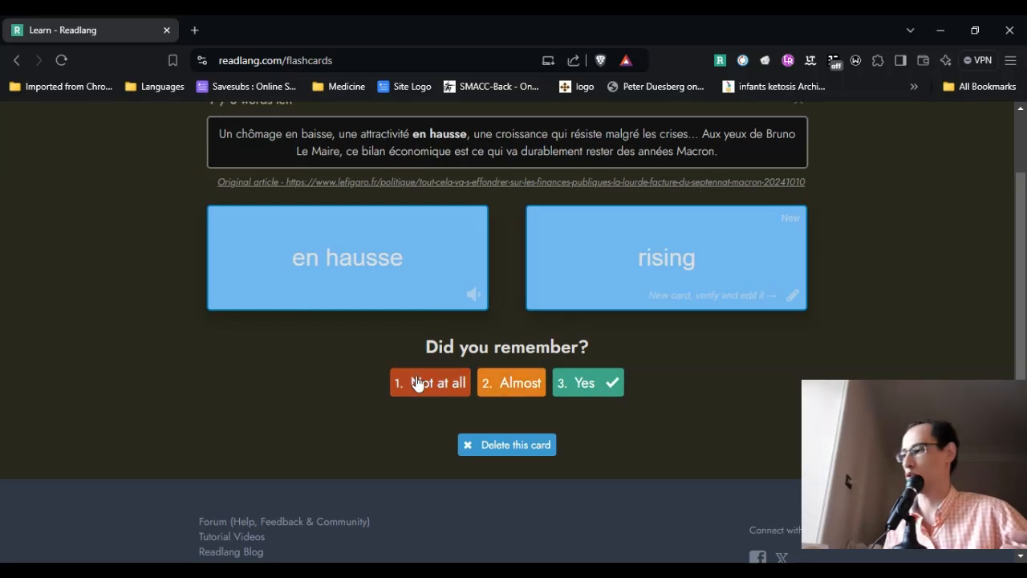
left_click(463, 388)
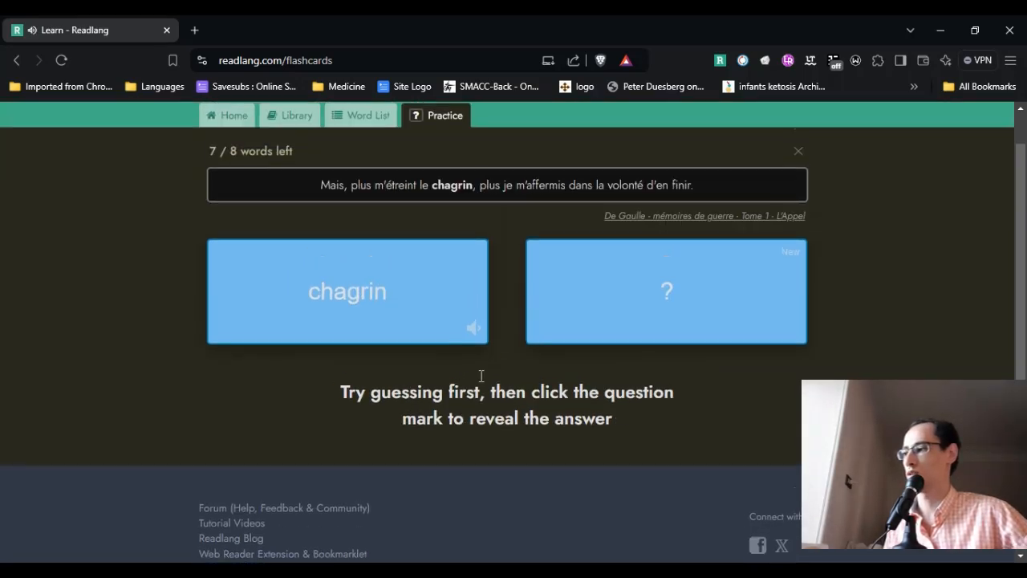
Step: Reveal the translations of "chagrin", "visant à" and "récipiendaire", rating each card as remembered with "Yes"
left_click(589, 322)
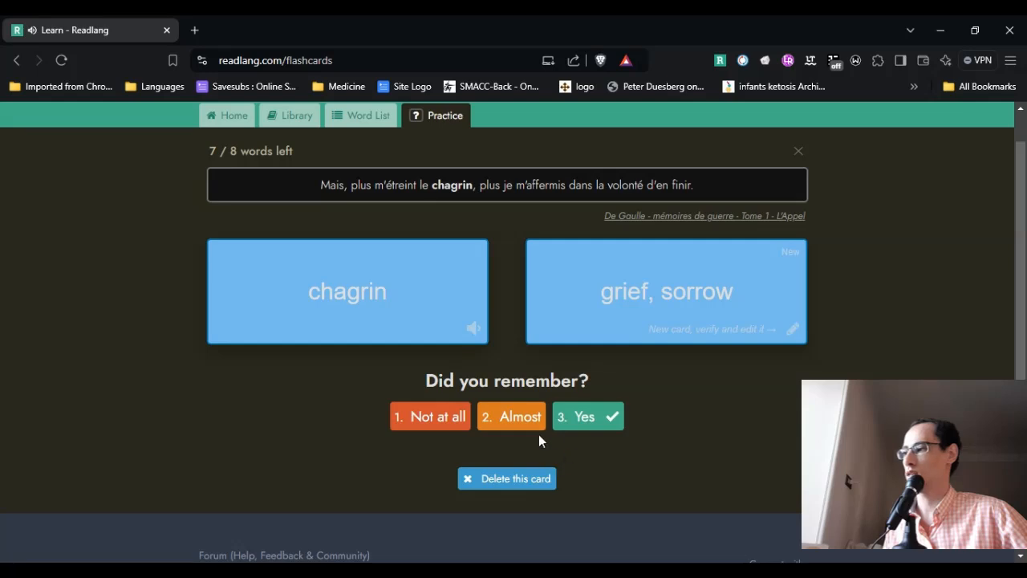
left_click(569, 419)
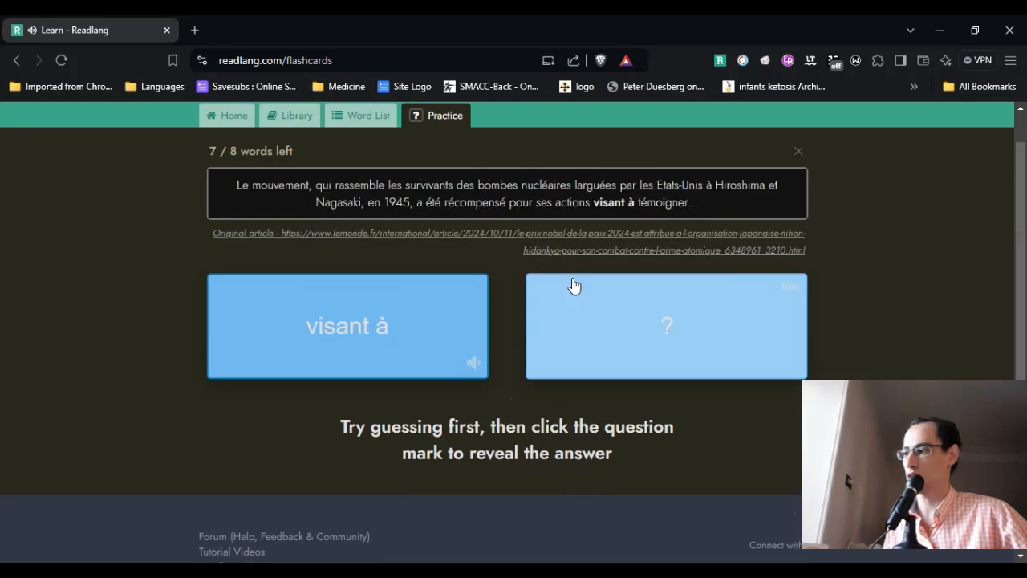
left_click(583, 305)
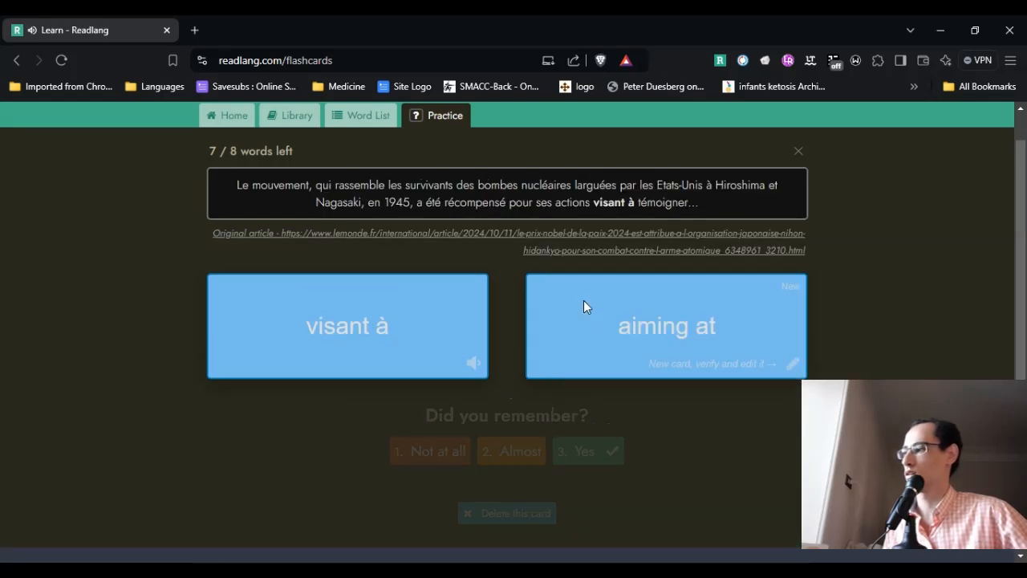
left_click(587, 459)
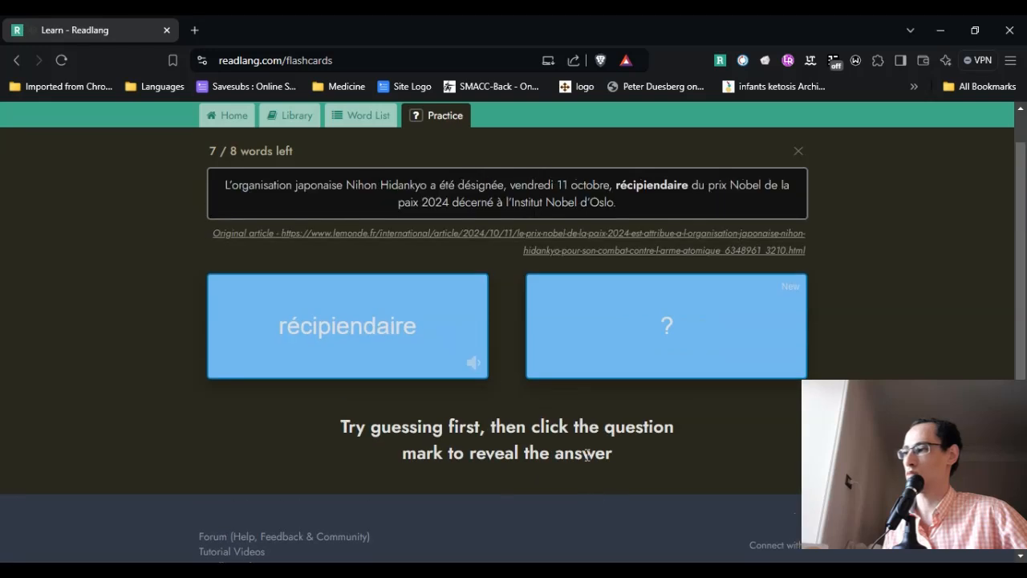
left_click(654, 349)
left_click(587, 452)
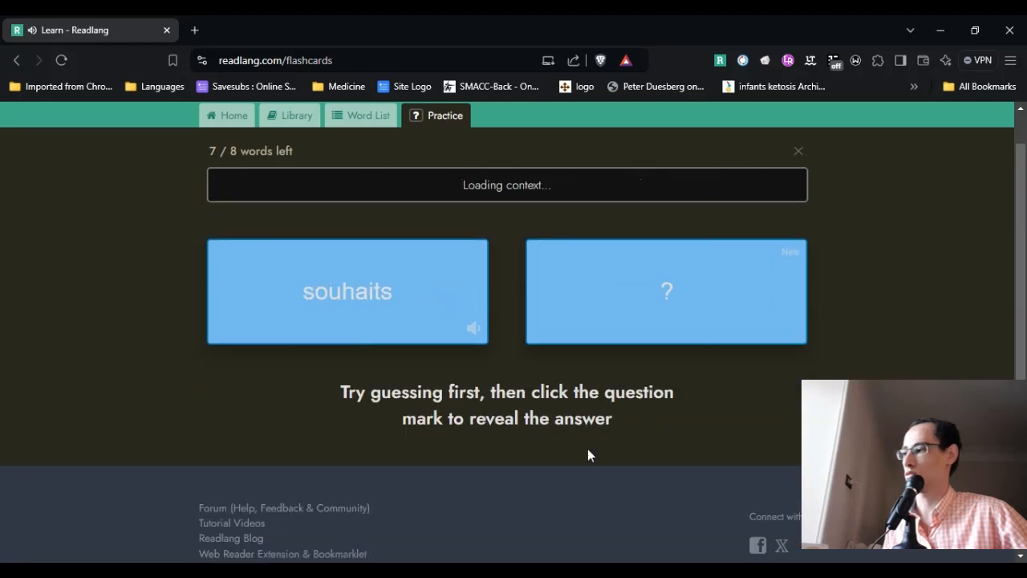
Step: Reveal "souhaits", "désignée", "corps" and the repeated "en hausse", rating each card as remembered with "Yes"
left_click(643, 334)
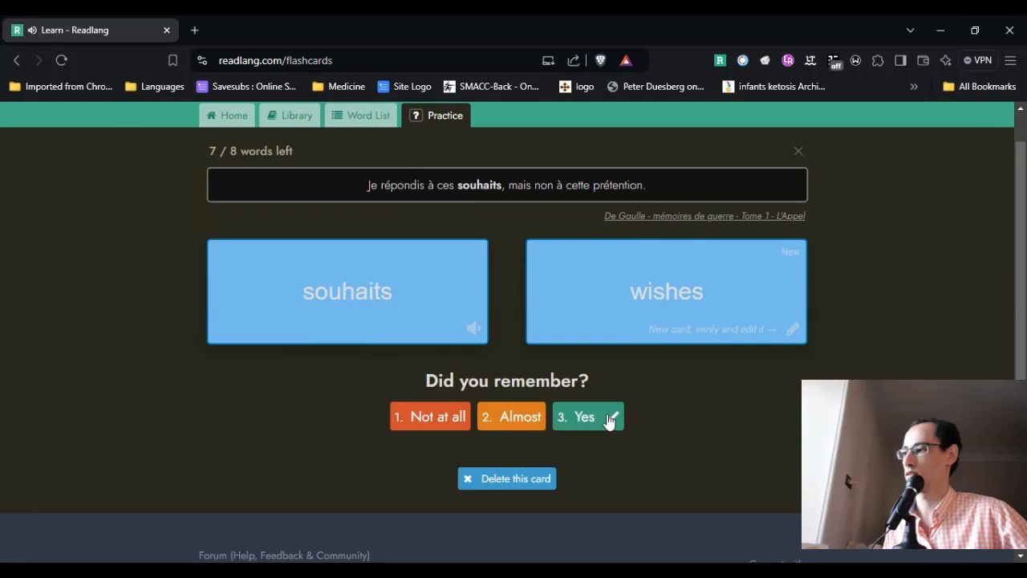
left_click(611, 415)
left_click(626, 359)
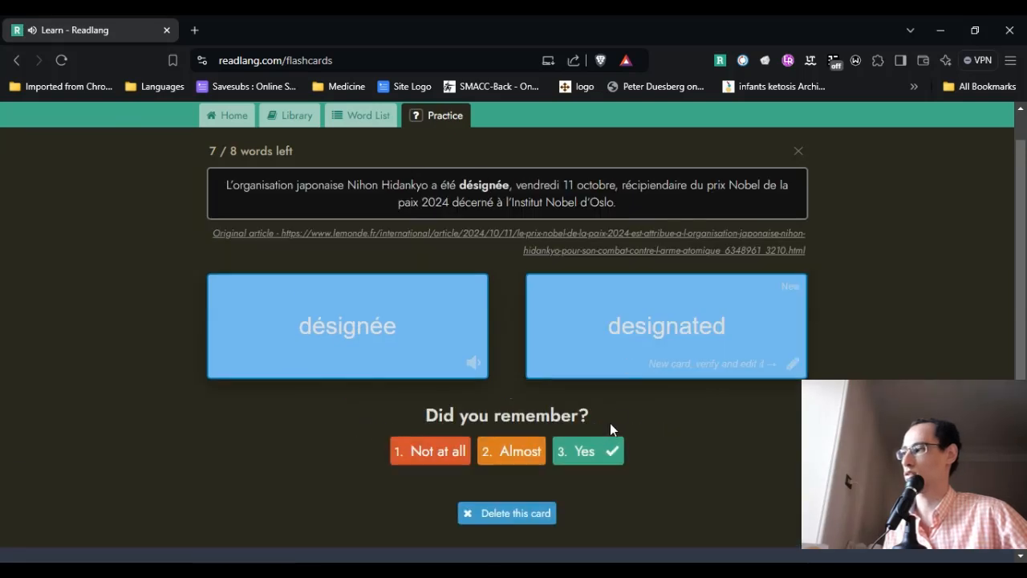
left_click(600, 451)
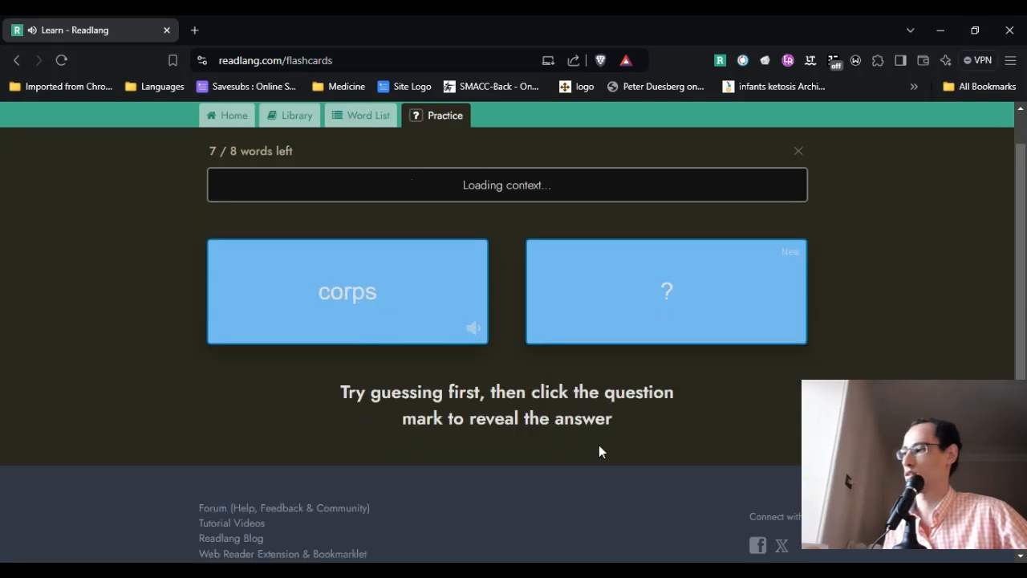
left_click(613, 322)
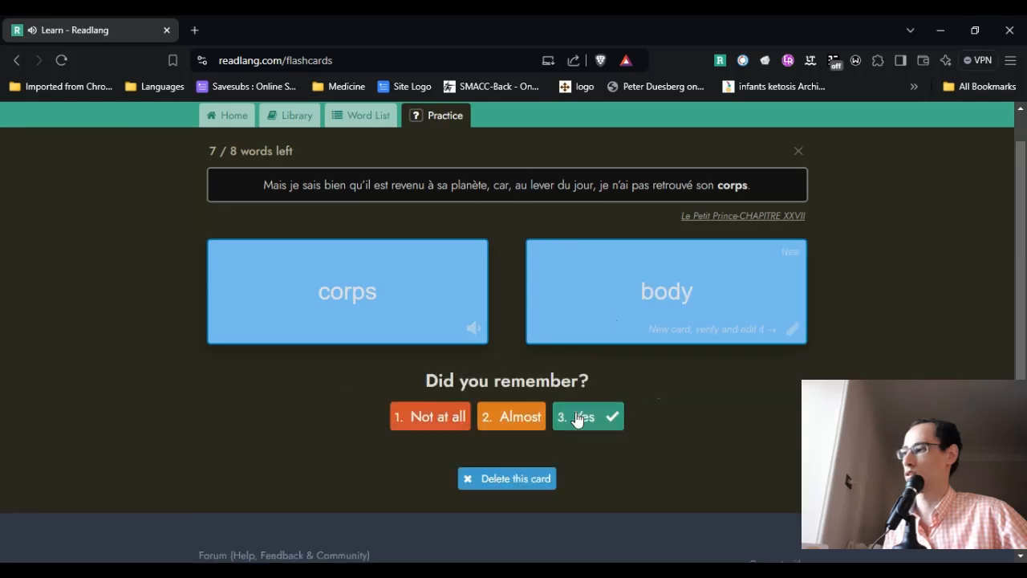
left_click(576, 417)
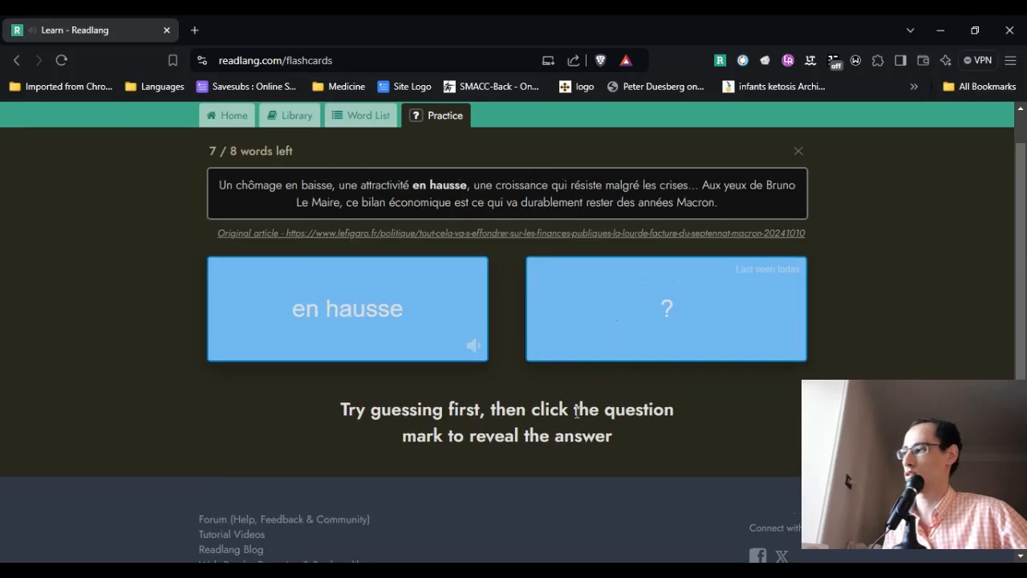
left_click(643, 326)
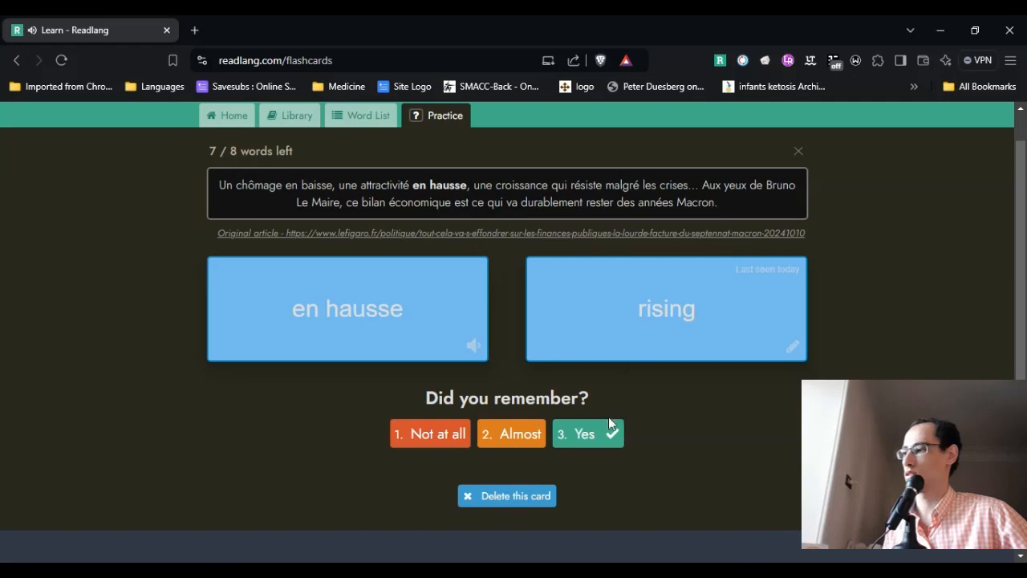
left_click(608, 424)
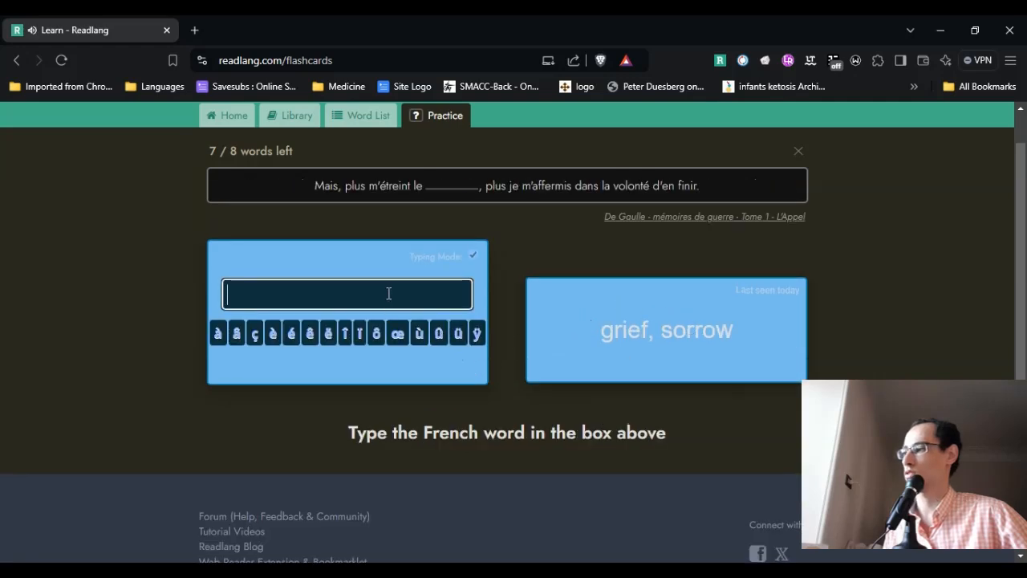
Step: Answer "chagrin" for "grief, sorrow", check the answer and exit the practice session
type("chagr")
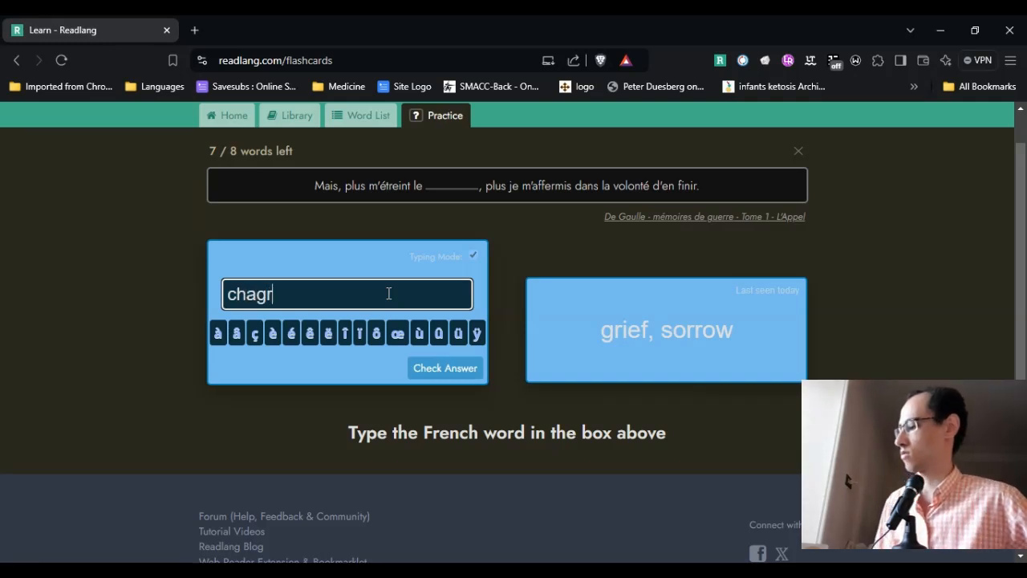
type("in")
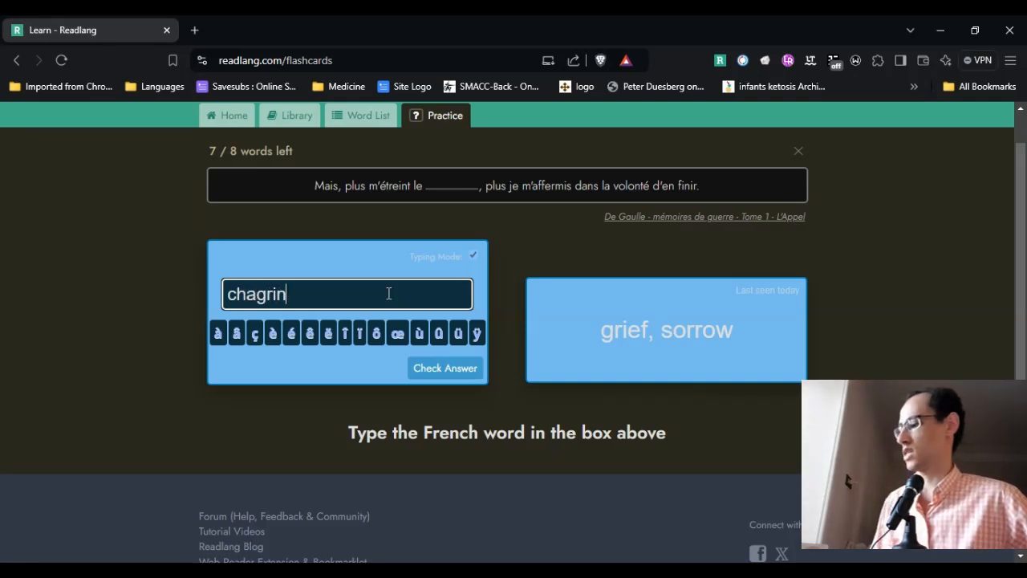
left_click(460, 380)
scroll(458, 380, "down", 2)
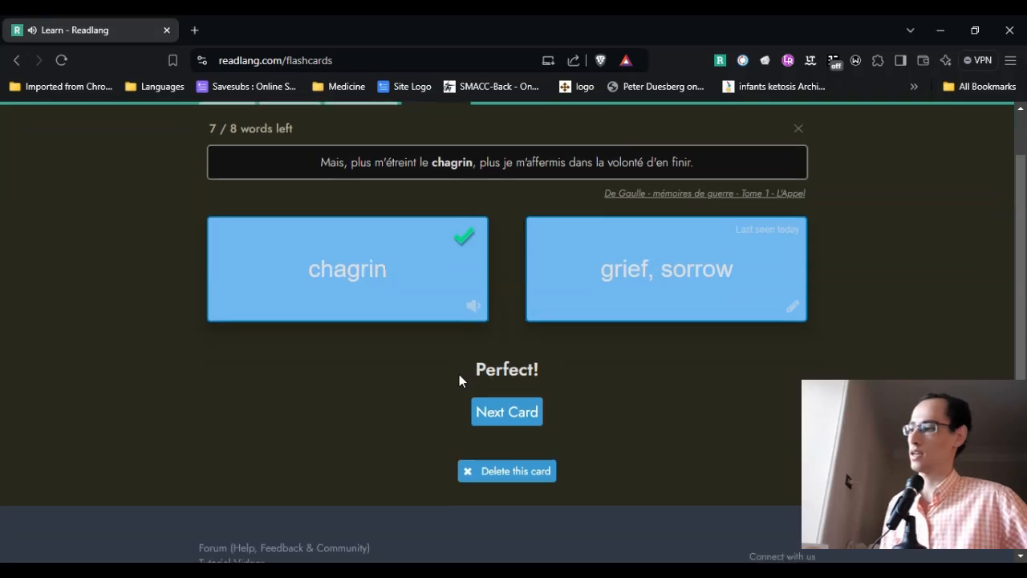
scroll(499, 316, "up", 3)
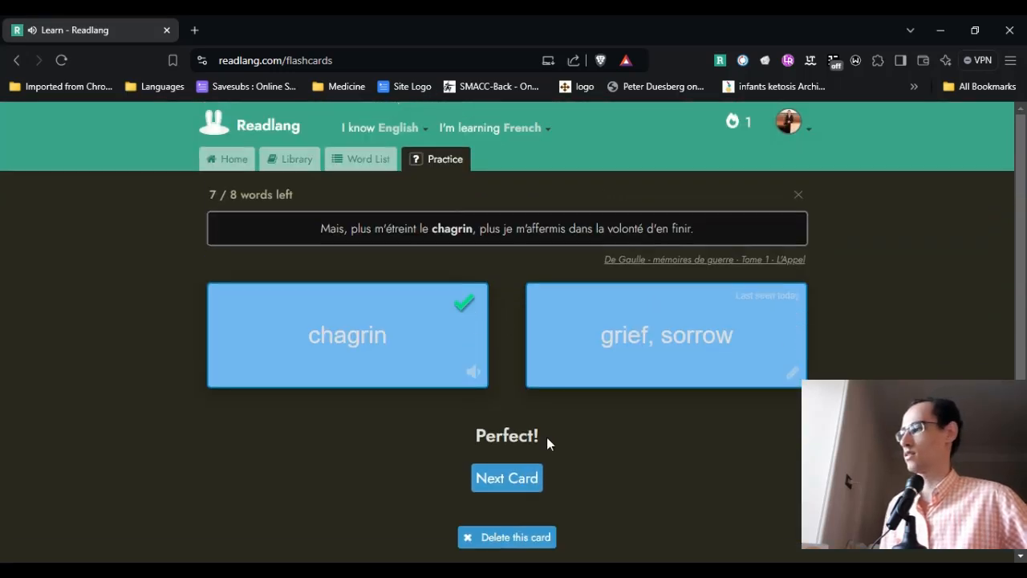
left_click(798, 197)
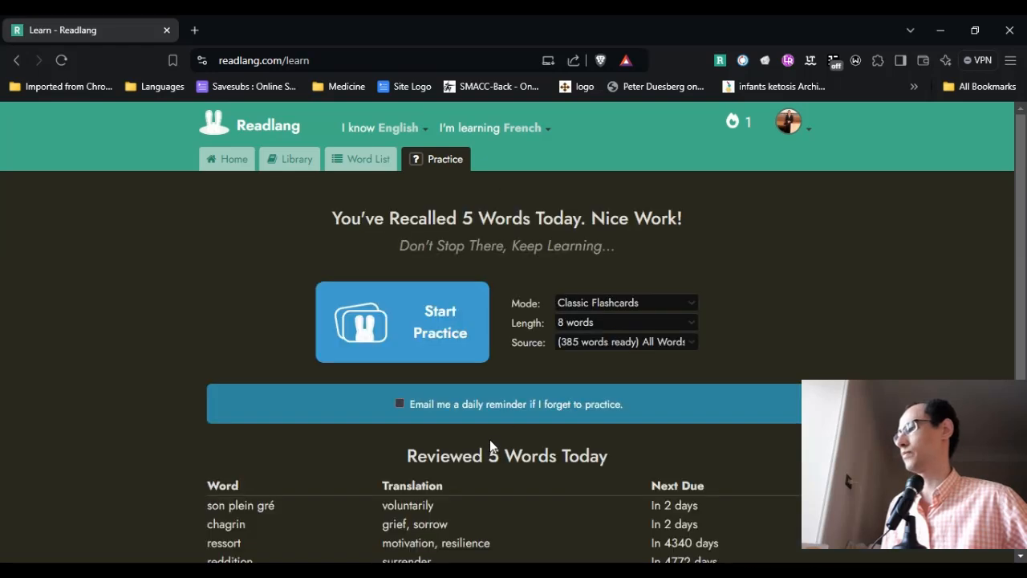
Step: Examine the daily practice chart and the next due dates of the words reviewed today
scroll(491, 446, "down", 3)
scroll(491, 447, "up", 1)
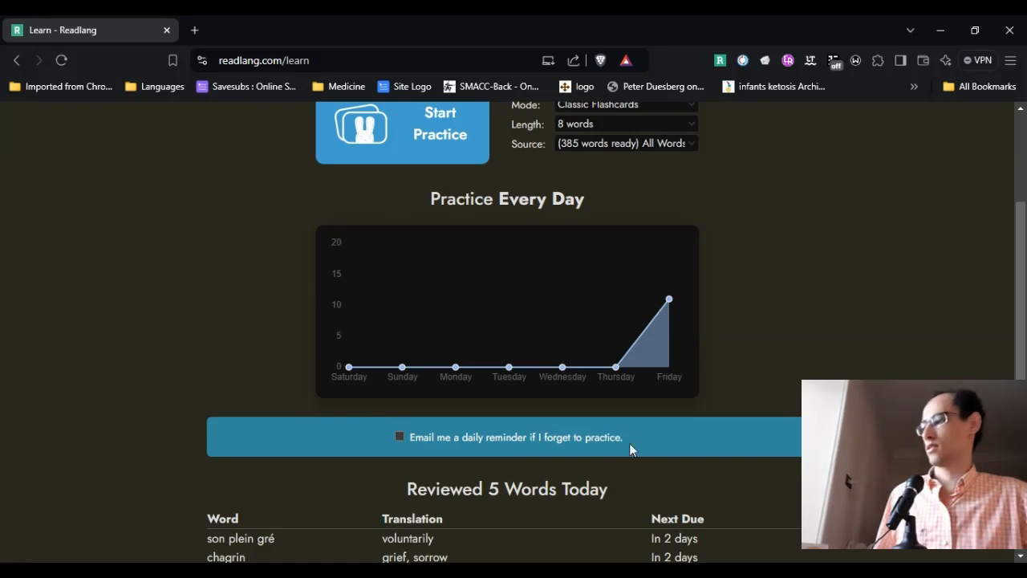
scroll(706, 409, "down", 2)
scroll(707, 409, "up", 3)
scroll(707, 410, "down", 3)
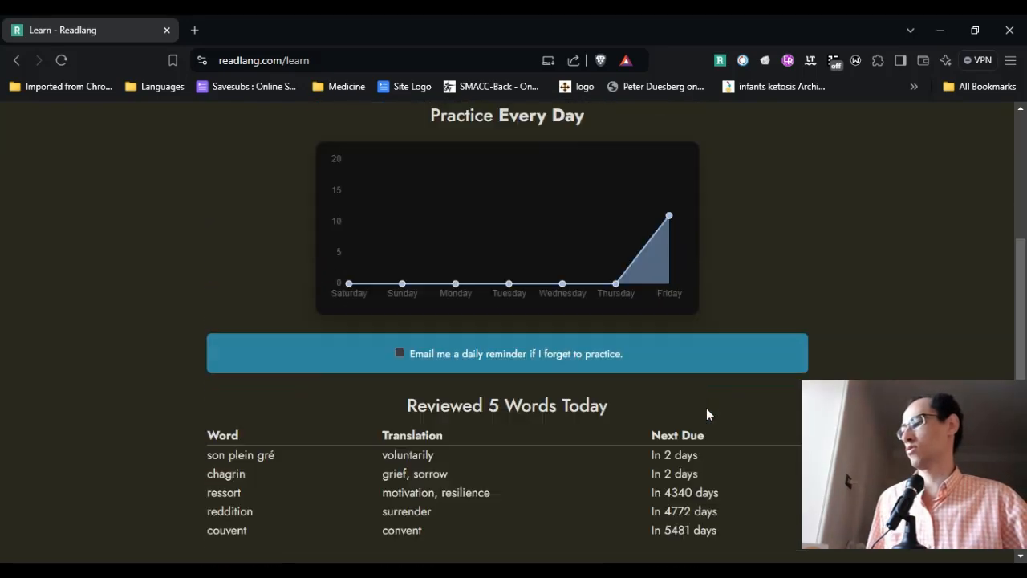
scroll(706, 407, "down", 1)
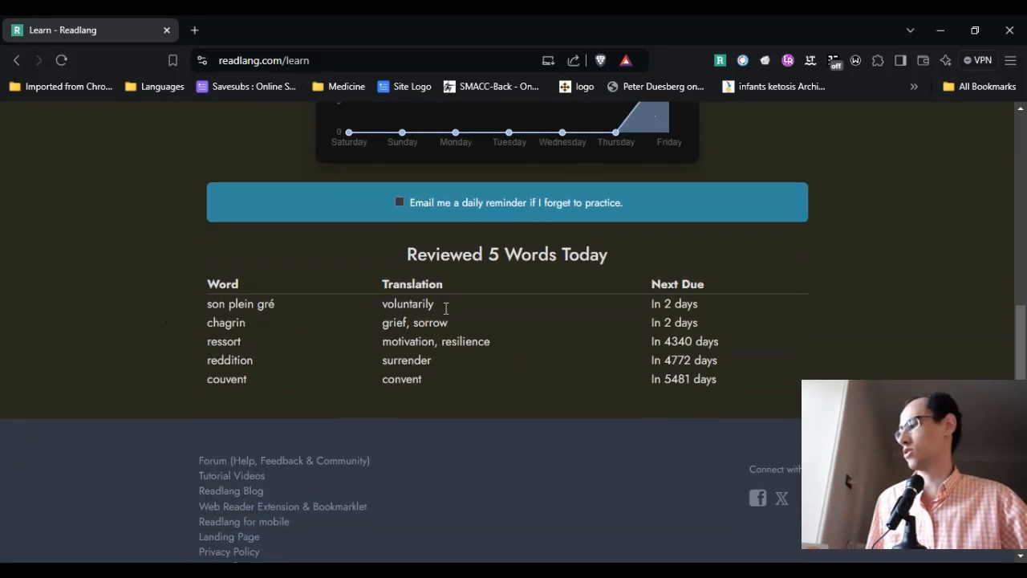
left_click_drag(686, 307, 633, 305)
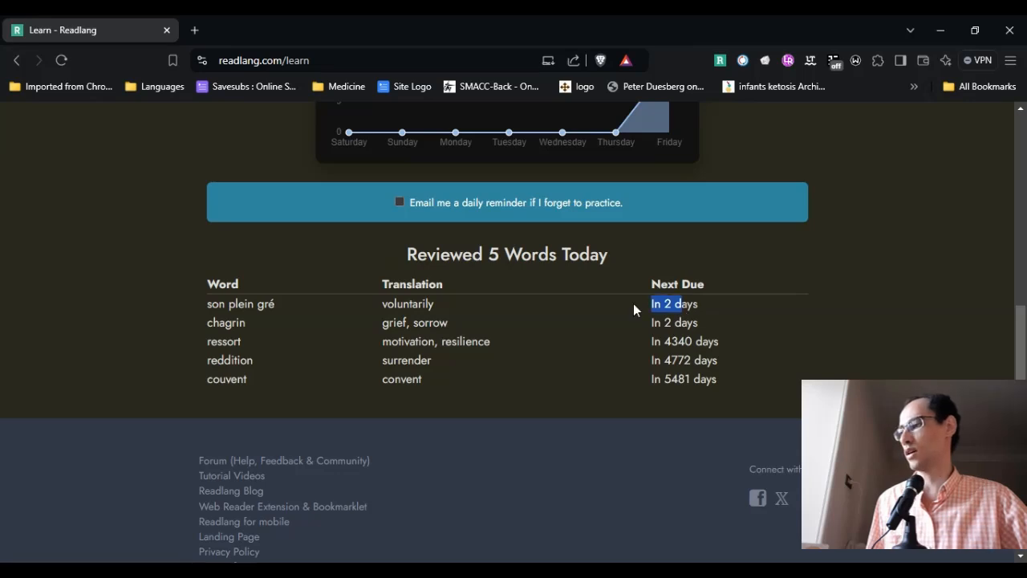
left_click(633, 305)
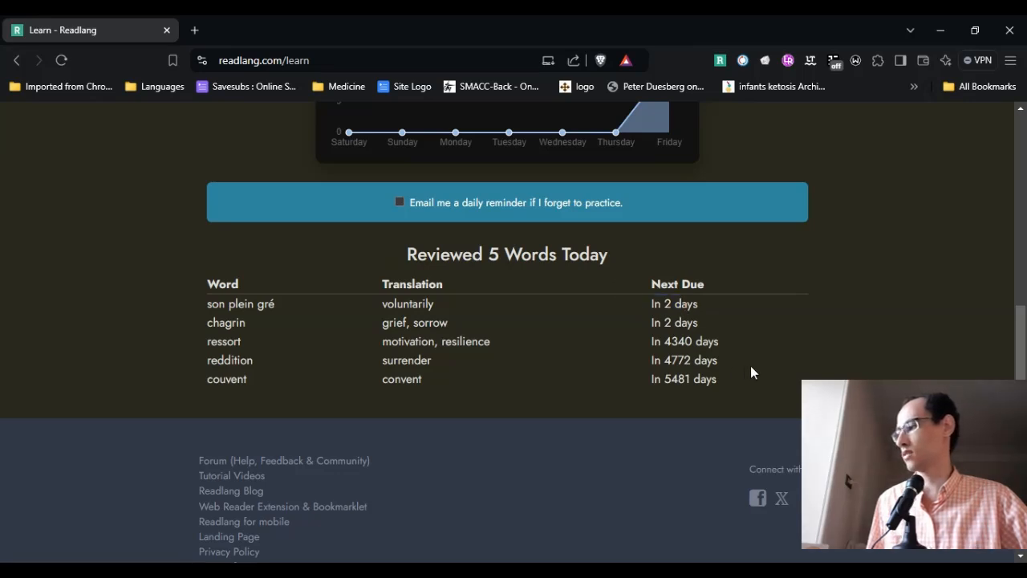
double_click(706, 341)
left_click_drag(706, 341, 667, 342)
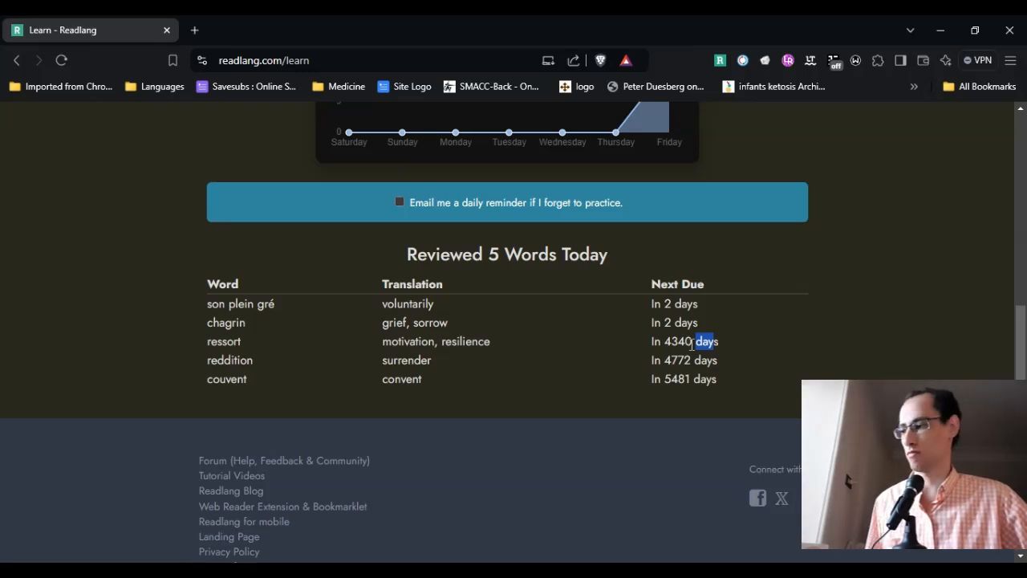
left_click(692, 343)
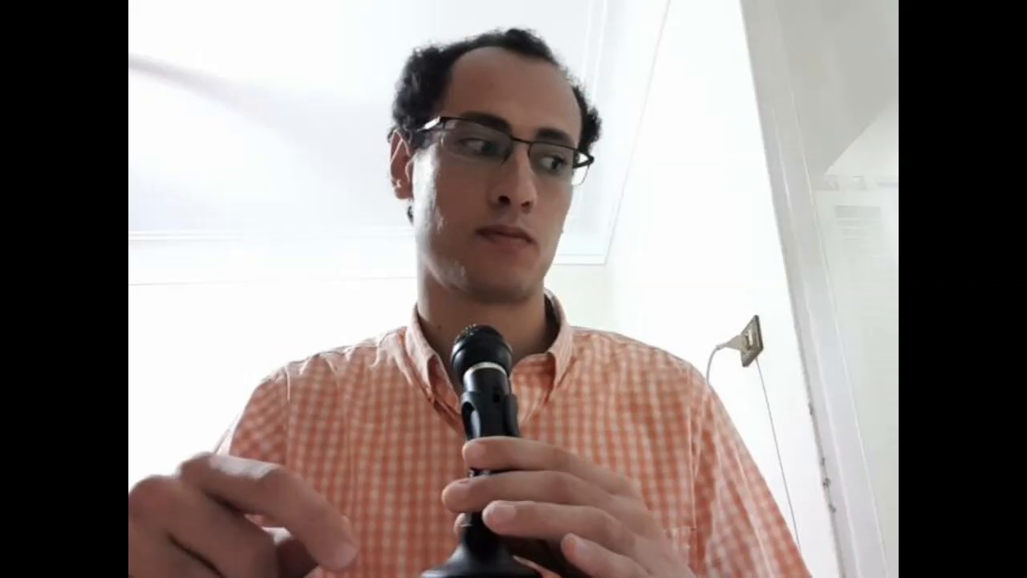